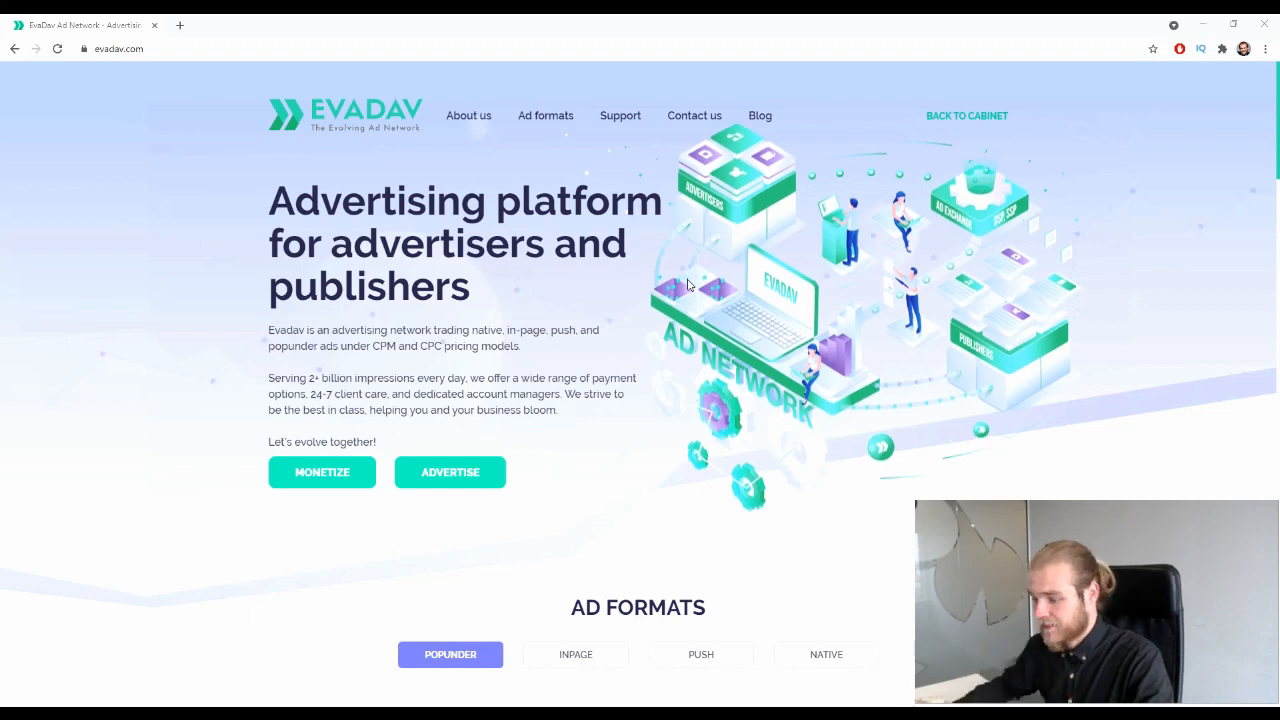
# Review the Popunder, Inpage, Push and Native ad format descriptions on the Evadav homepage
pyautogui.scroll(-1, 336, 238)
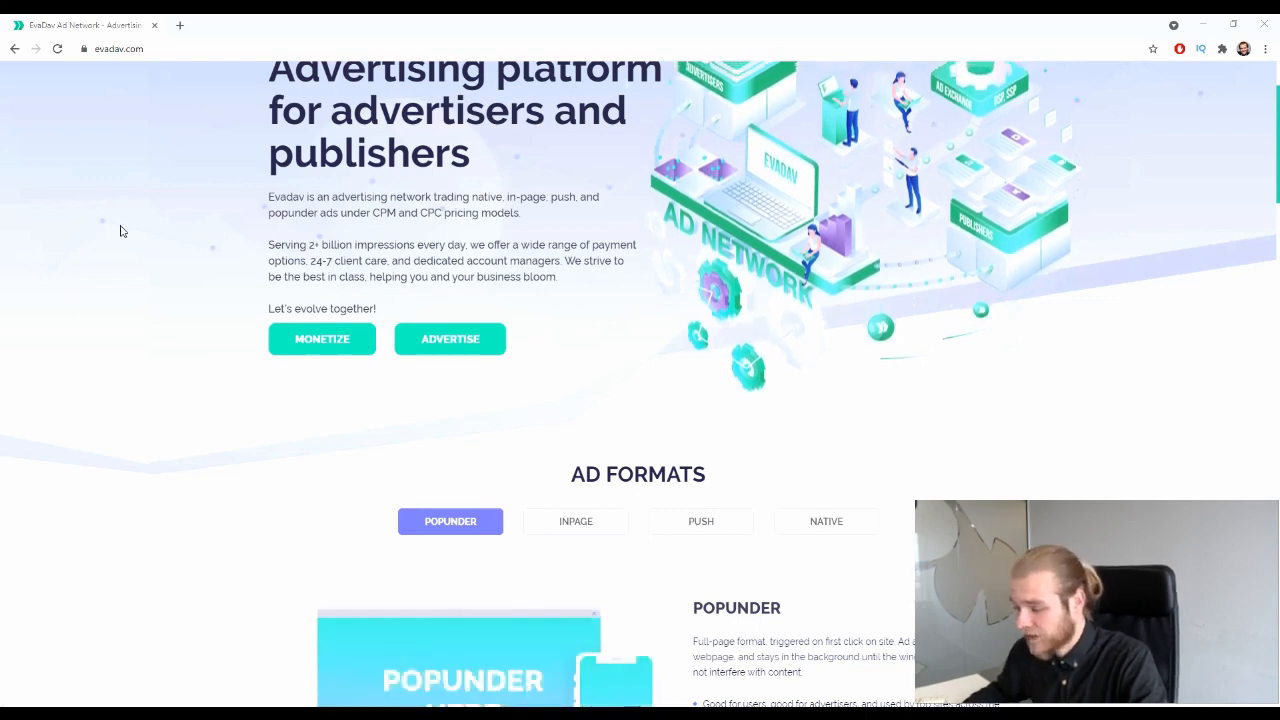
pyautogui.scroll(-1, 194, 240)
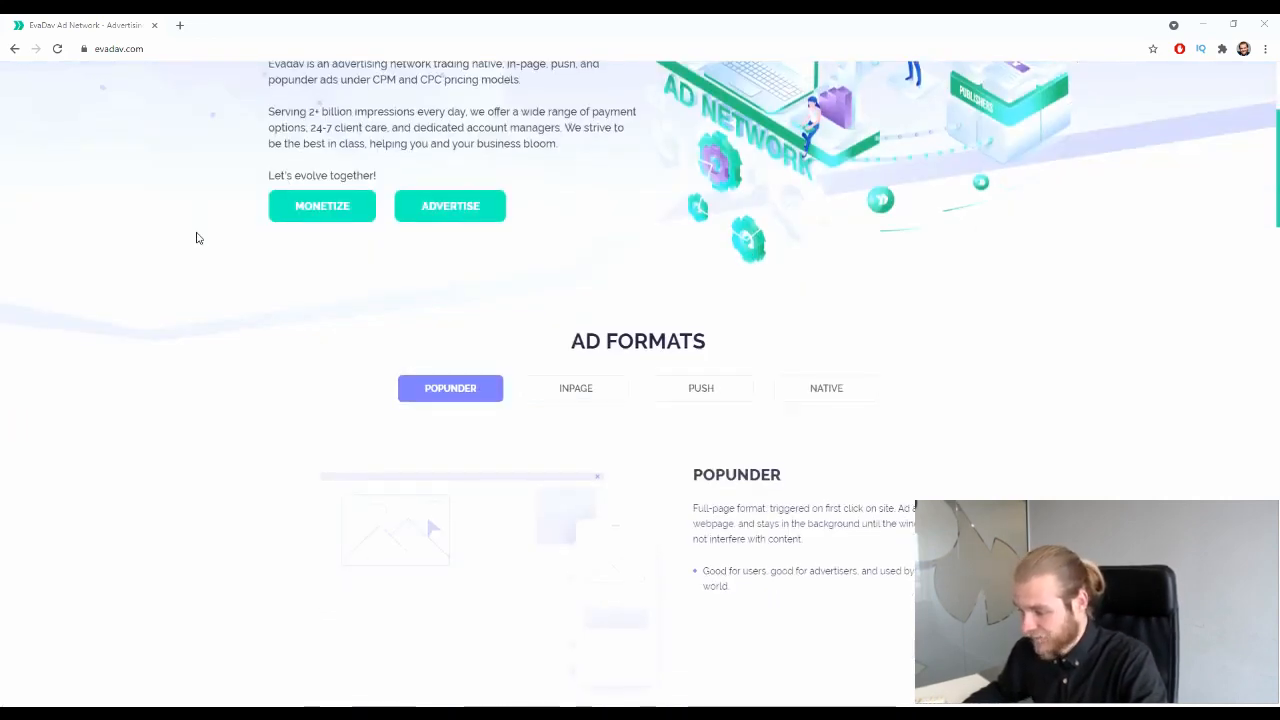
pyautogui.scroll(-1, 977, 251)
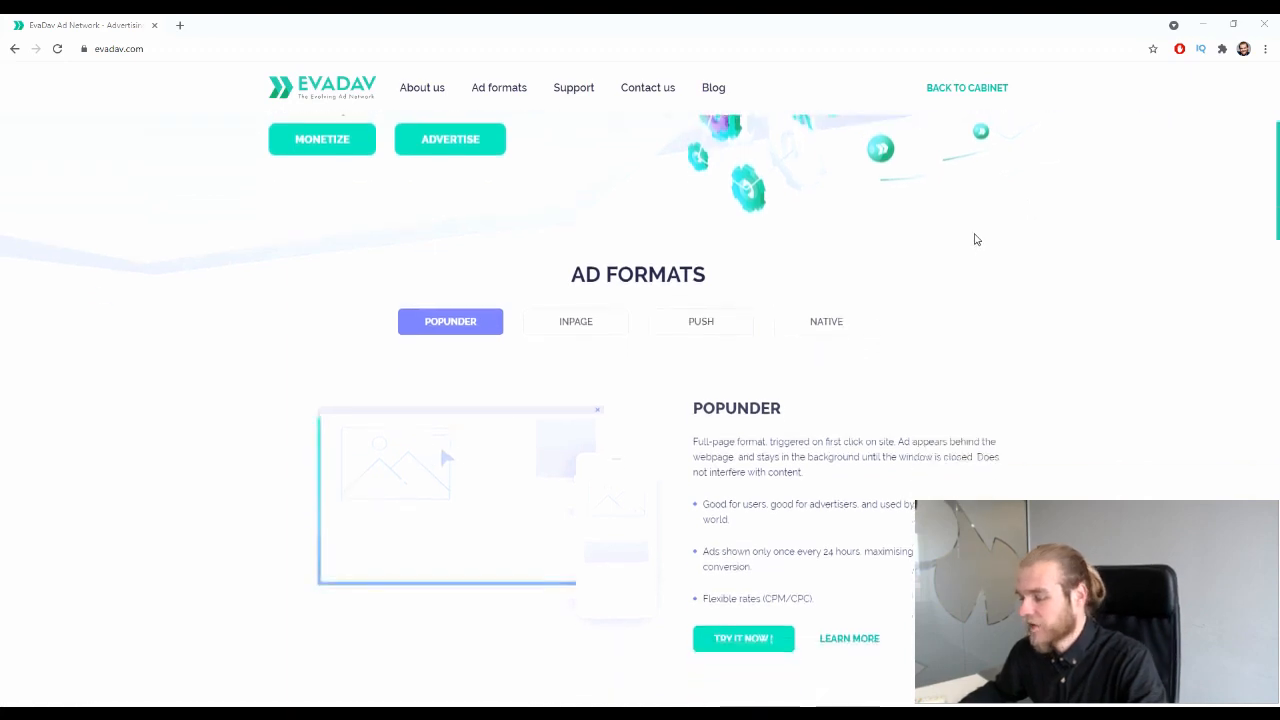
pyautogui.scroll(-1, 963, 257)
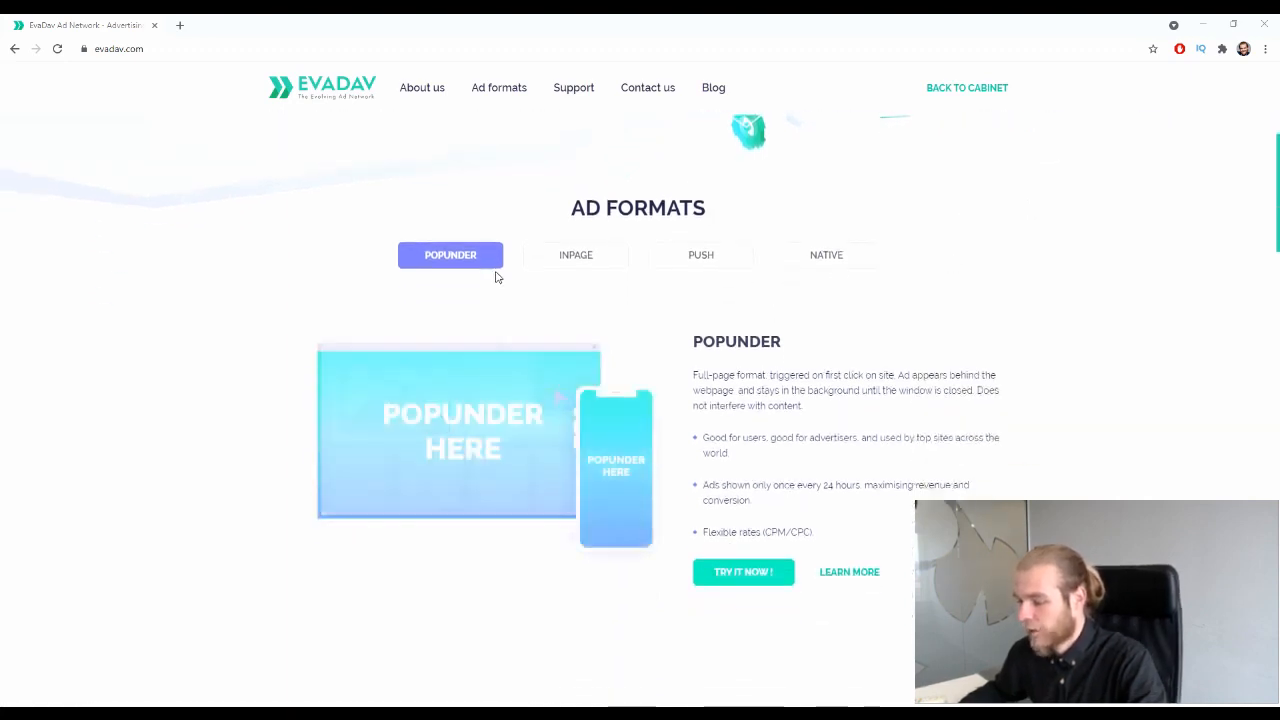
pyautogui.click(589, 258)
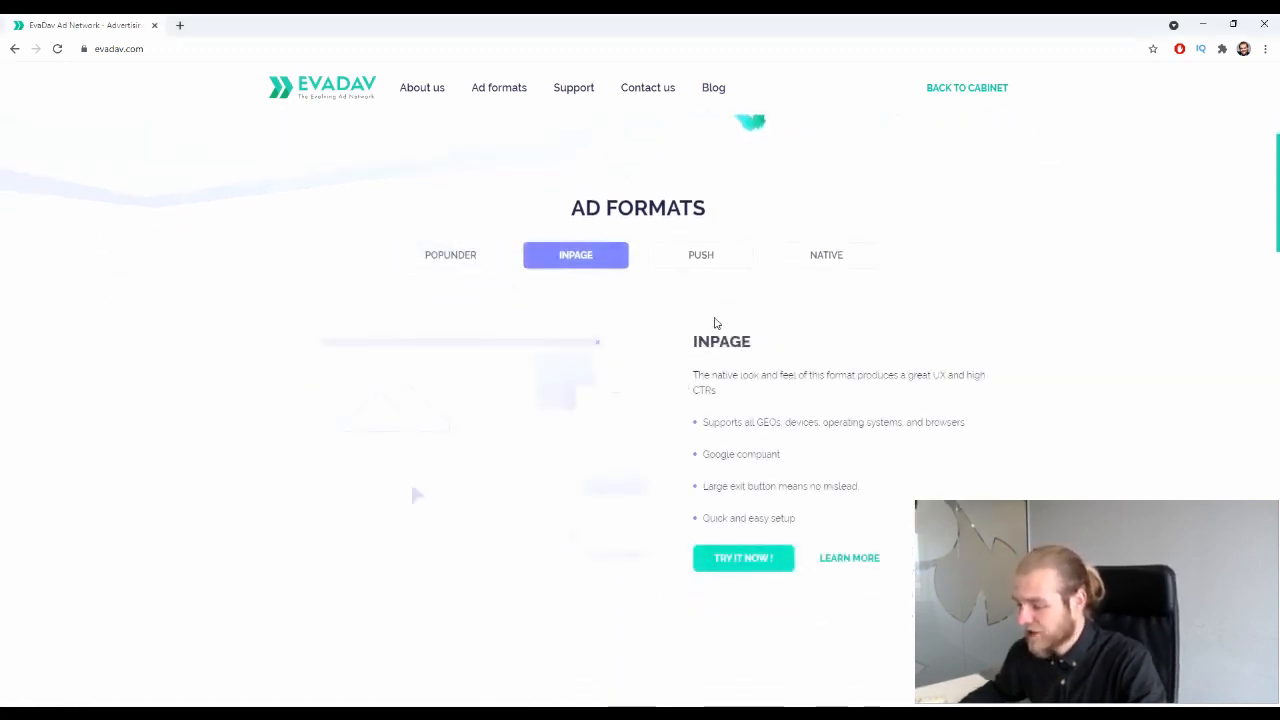
pyautogui.click(725, 267)
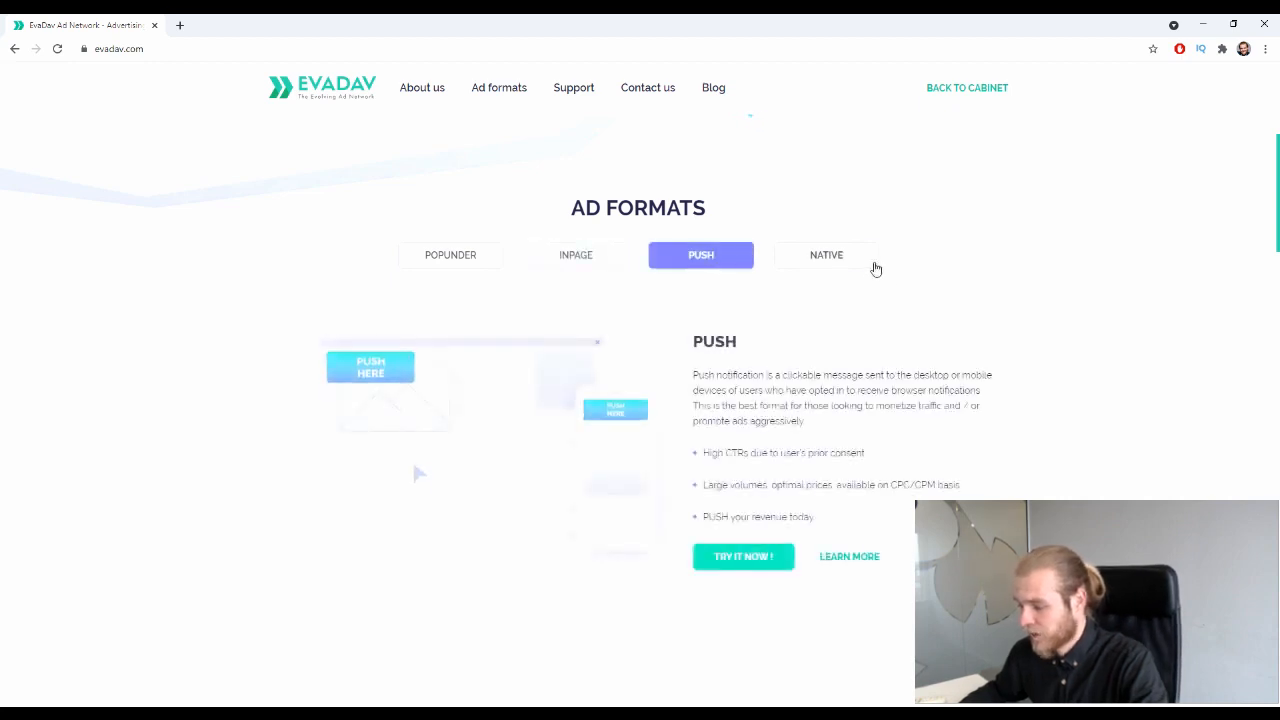
pyautogui.click(876, 267)
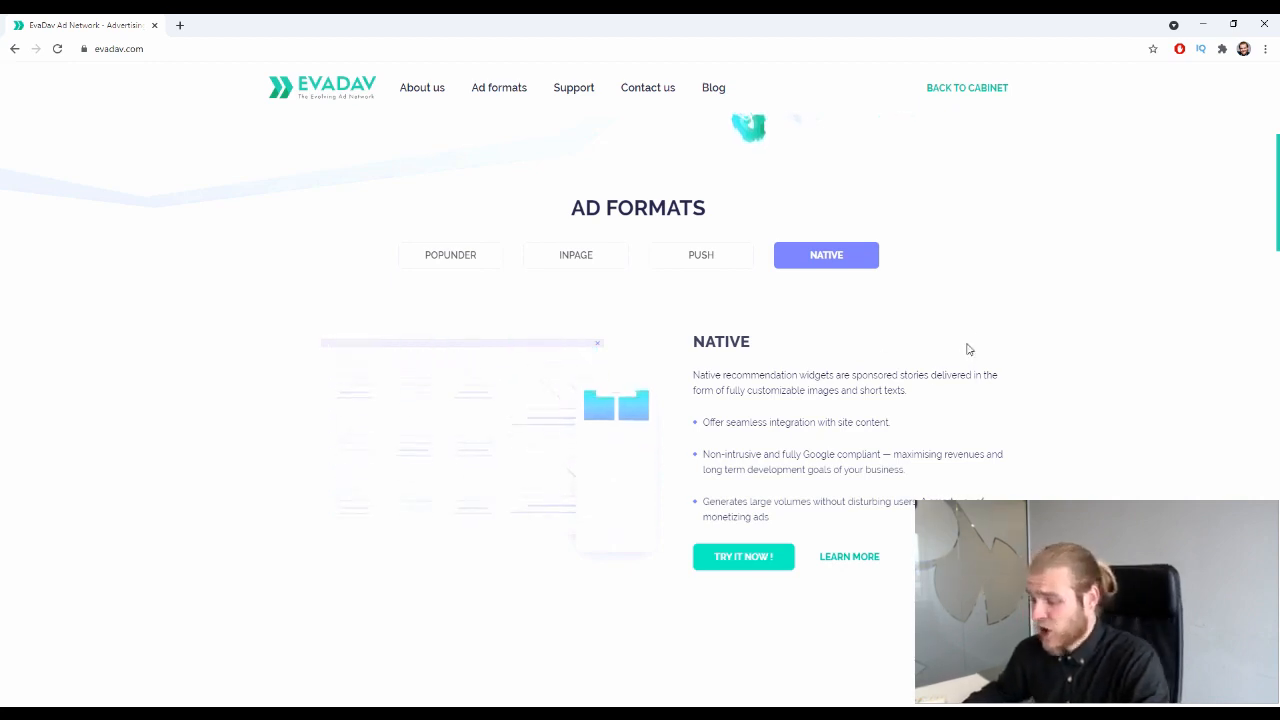
pyautogui.scroll(-1, 971, 363)
pyautogui.scroll(1, 963, 363)
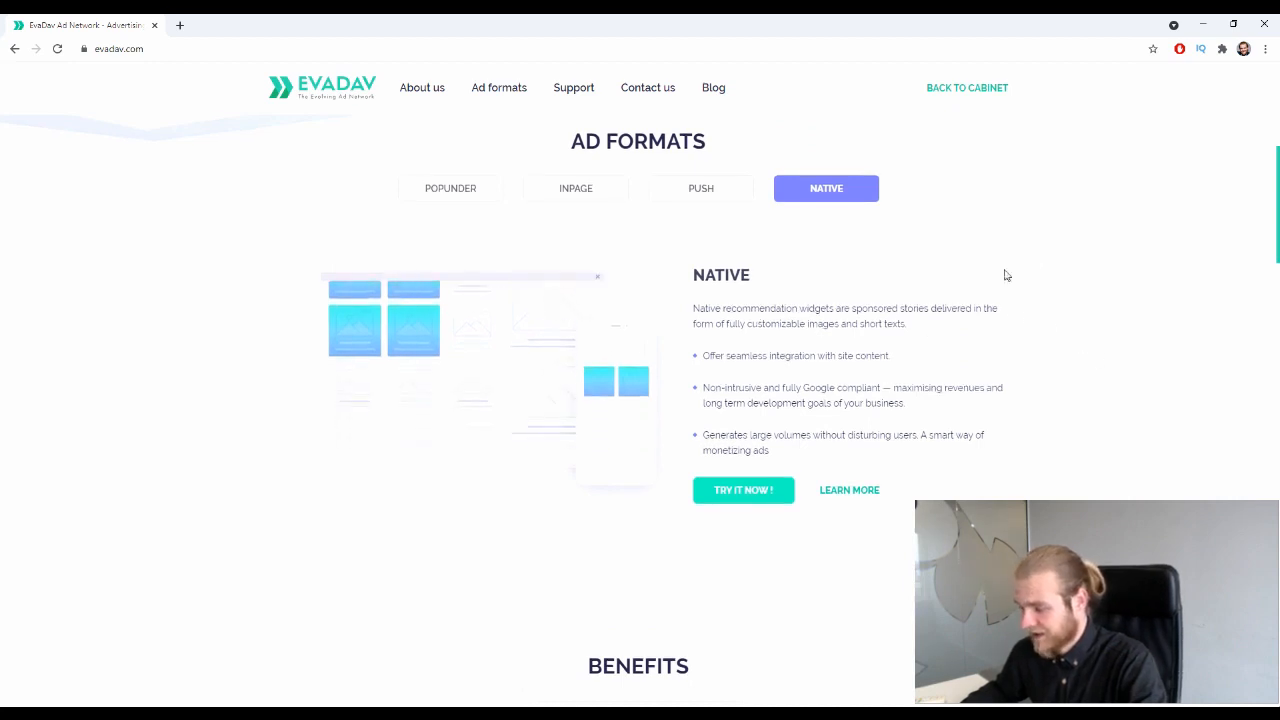
# Show the advertiser benefits on the homepage and read through them
pyautogui.scroll(-1, 1050, 271)
pyautogui.scroll(-4, 1043, 272)
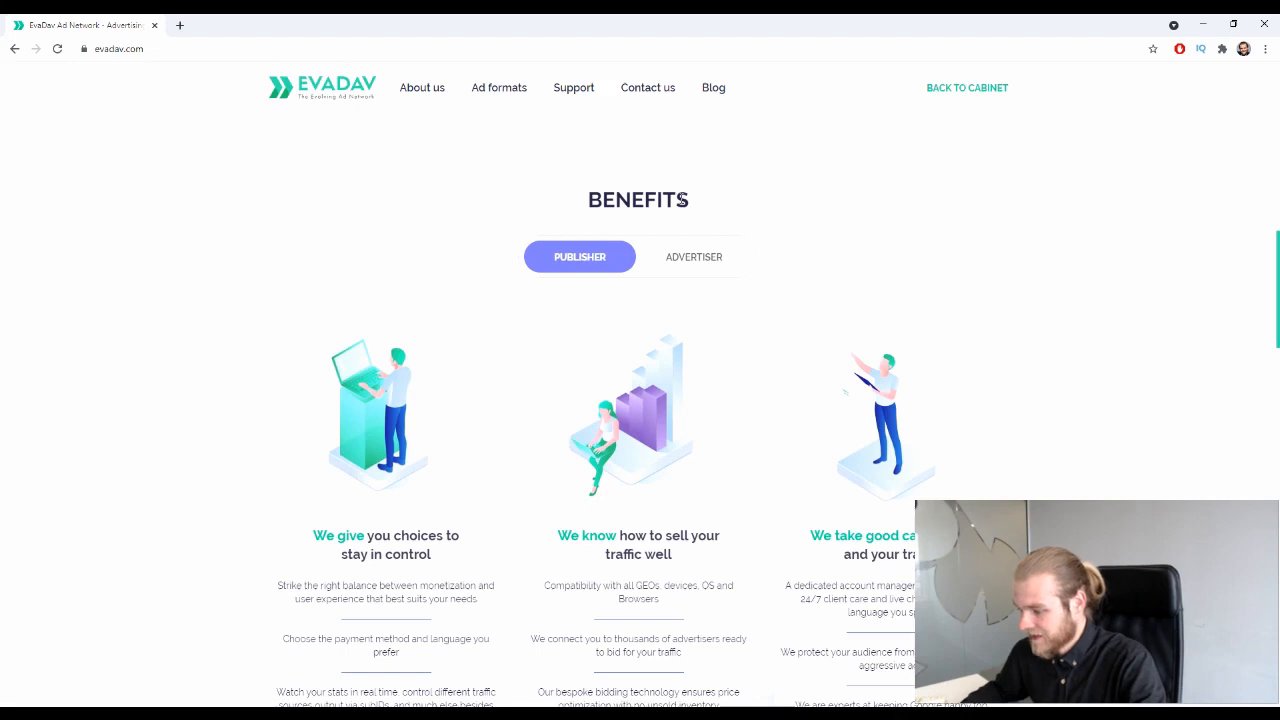
pyautogui.click(726, 258)
pyautogui.scroll(-1, 1095, 308)
pyautogui.scroll(-2, 1095, 308)
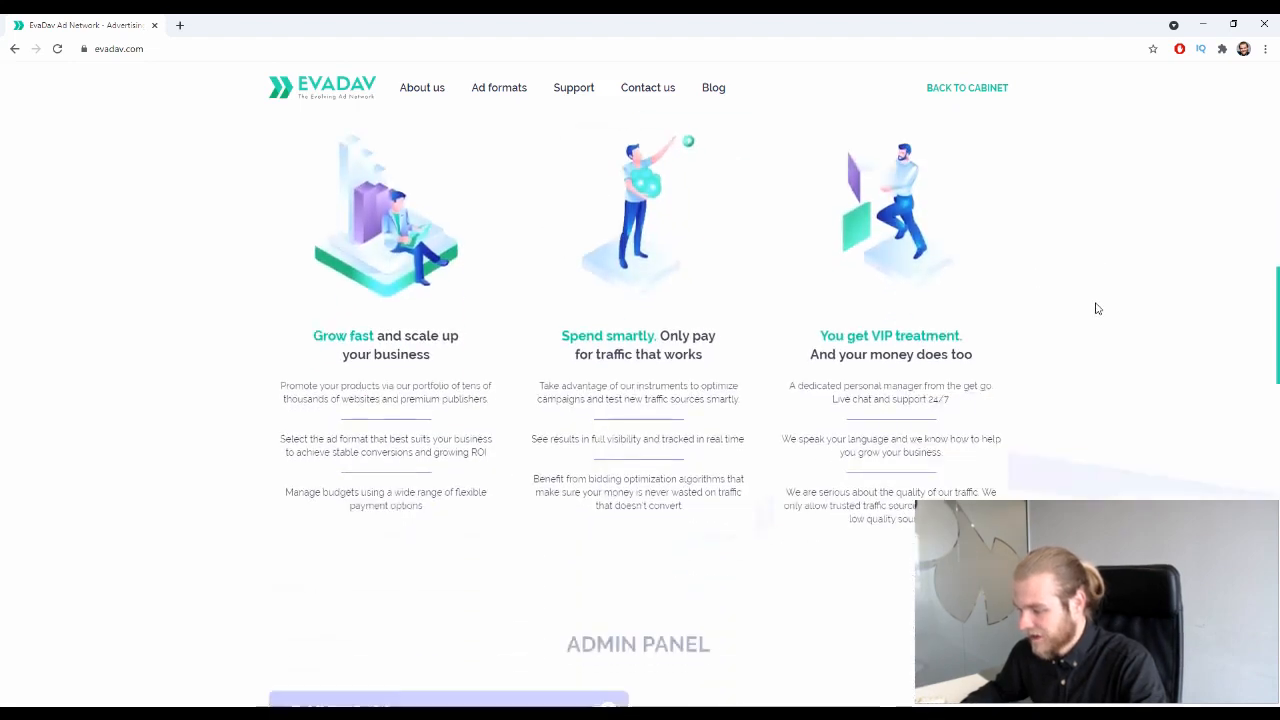
pyautogui.scroll(2, 1095, 308)
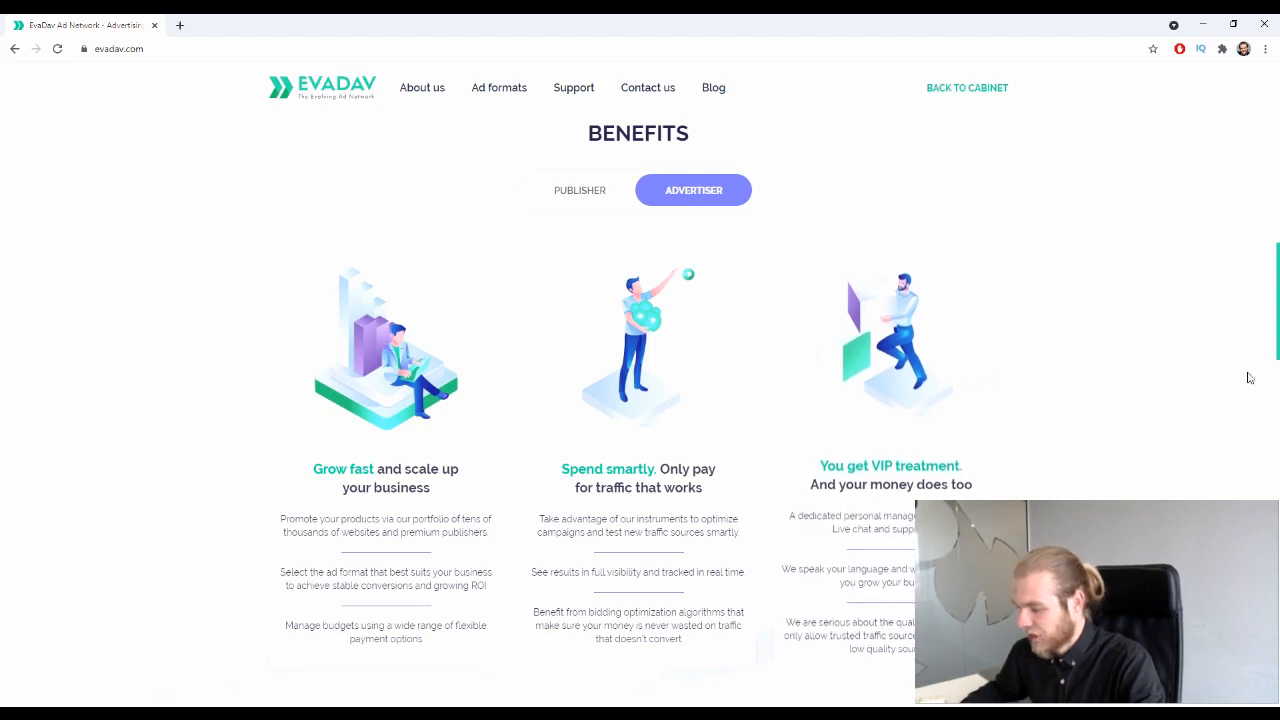
# Look through the homepage's admin panel, statistics, blog, referral program and support sections, and return to its beginning
pyautogui.scroll(-3, 1128, 375)
pyautogui.scroll(-2, 1128, 375)
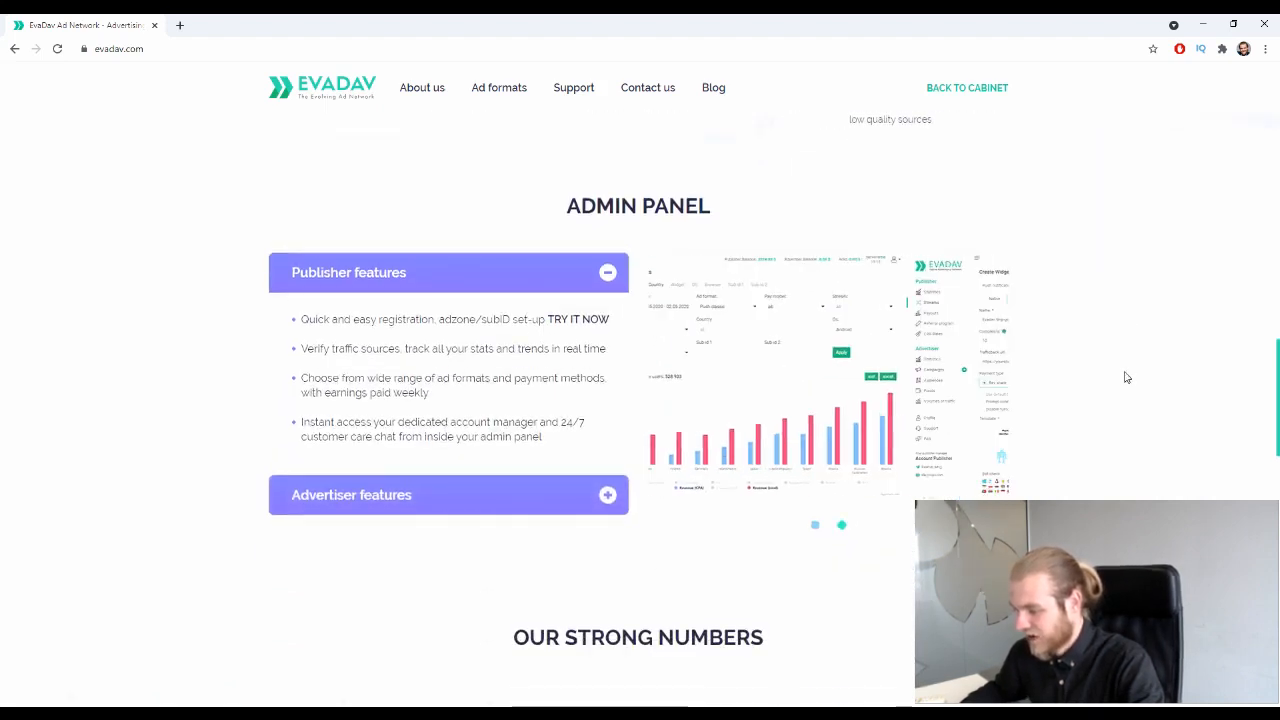
pyautogui.scroll(-1, 985, 316)
pyautogui.scroll(-2, 806, 303)
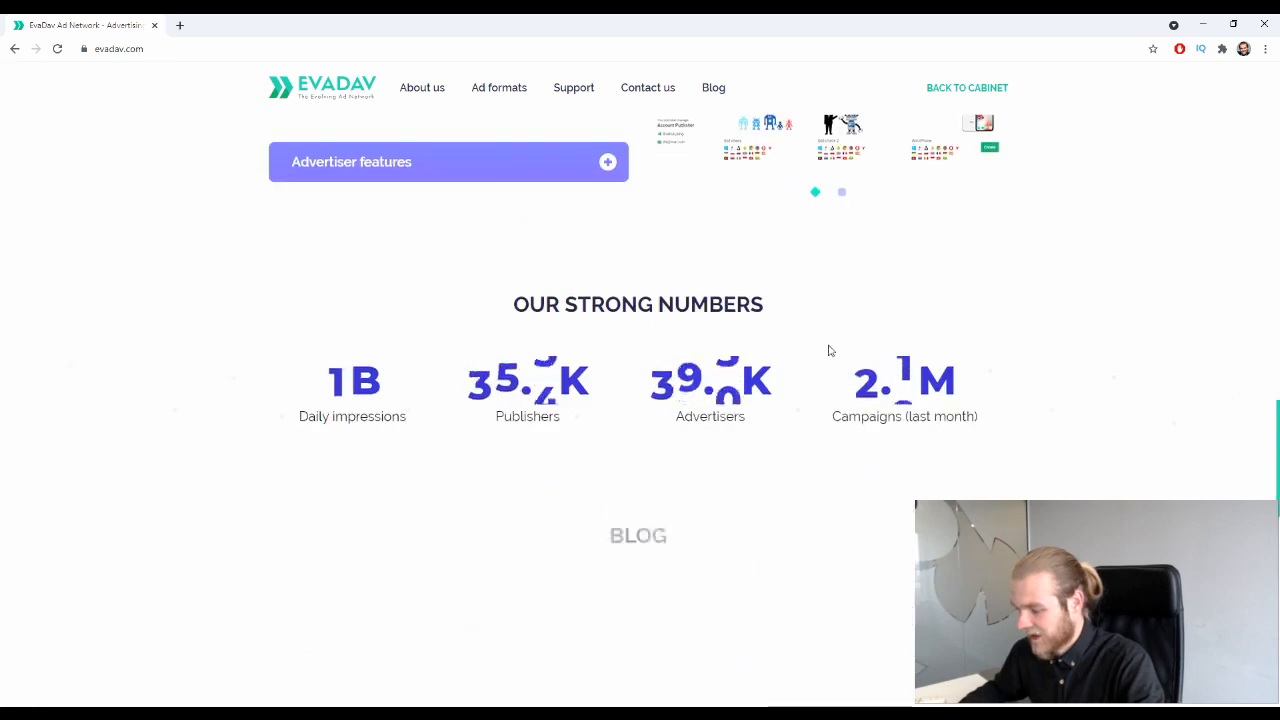
pyautogui.scroll(-1, 746, 368)
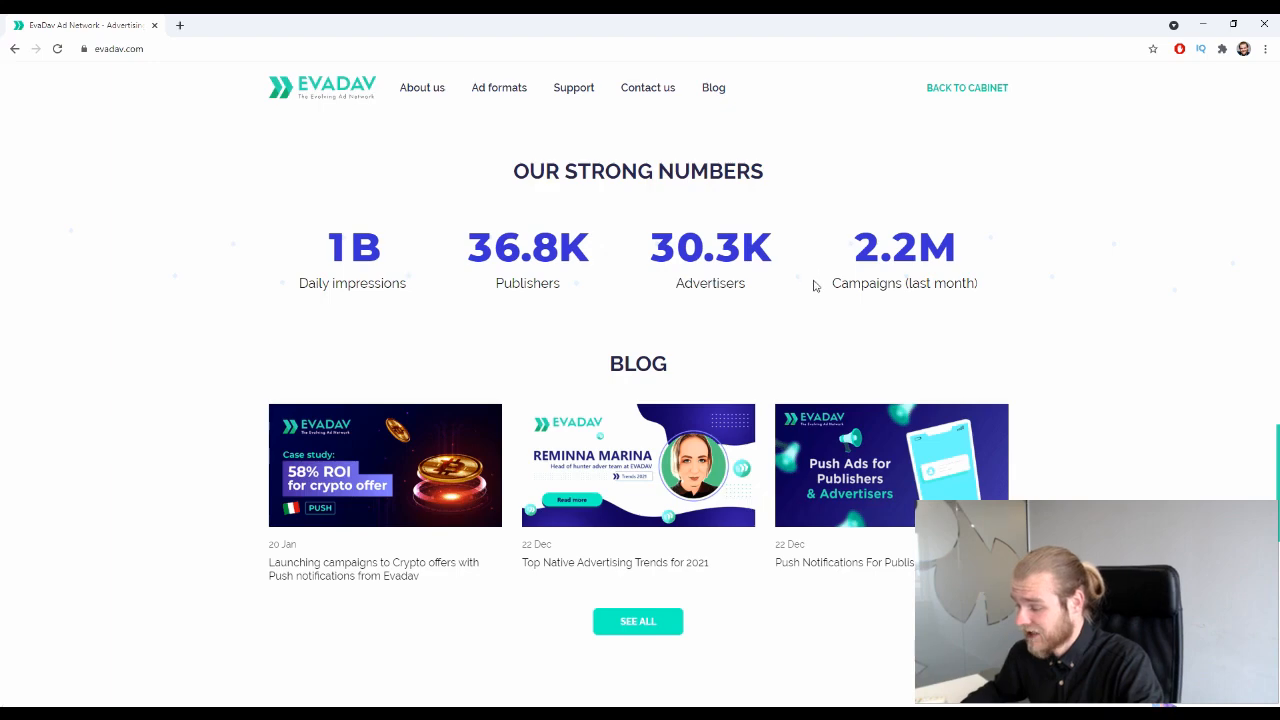
pyautogui.scroll(-2, 814, 286)
pyautogui.scroll(-2, 768, 255)
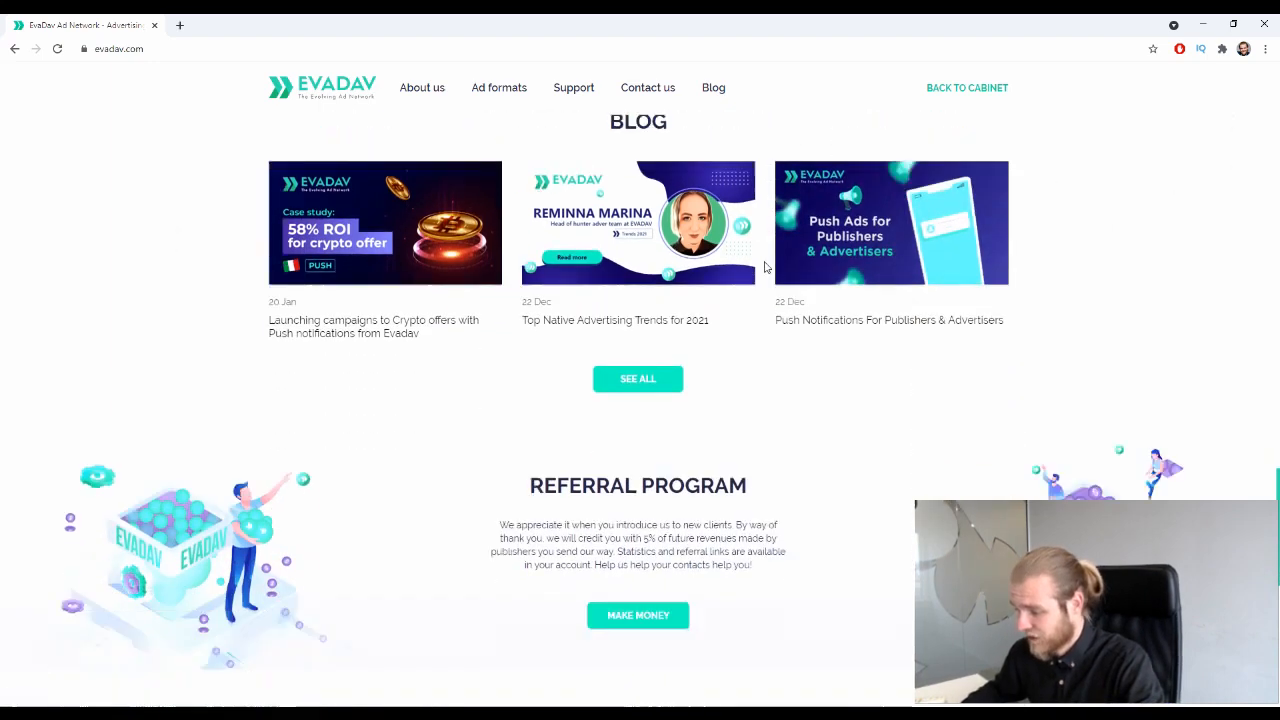
pyautogui.scroll(-6, 765, 267)
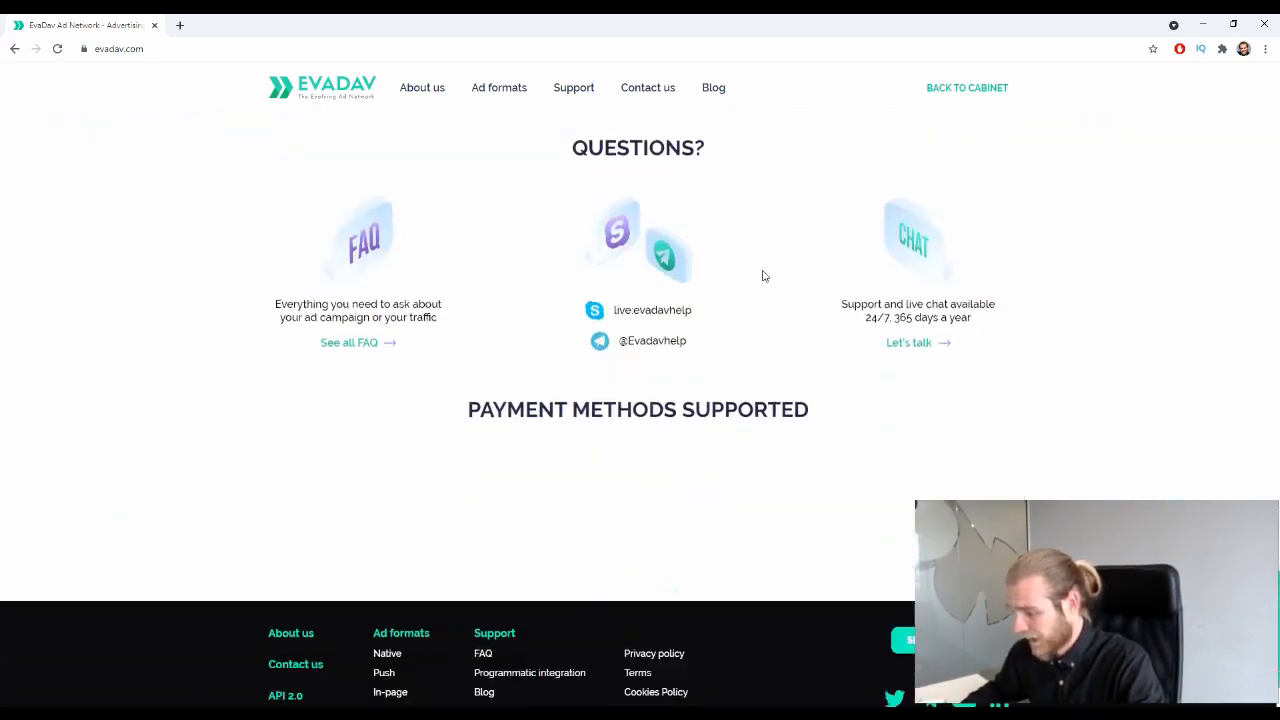
pyautogui.scroll(-1, 763, 277)
pyautogui.scroll(20, 910, 532)
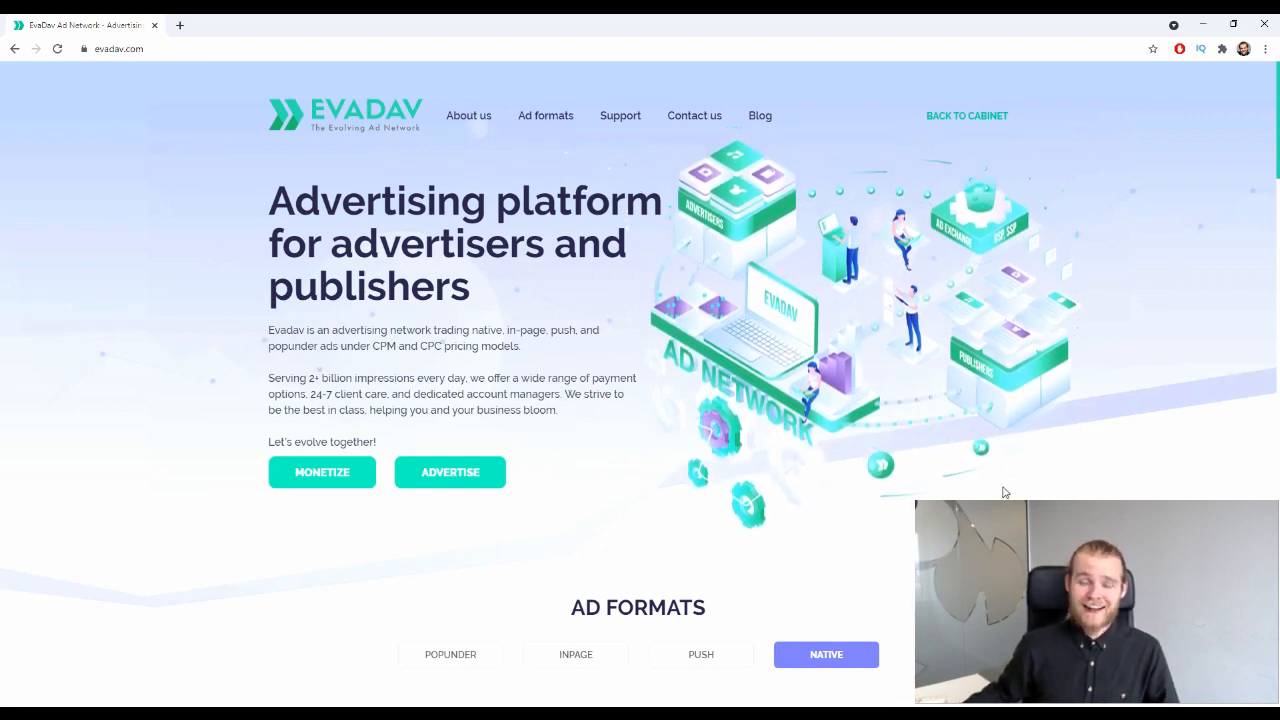
# Enter the account cabinet and start a new advertiser campaign named Deberoo
pyautogui.click(970, 118)
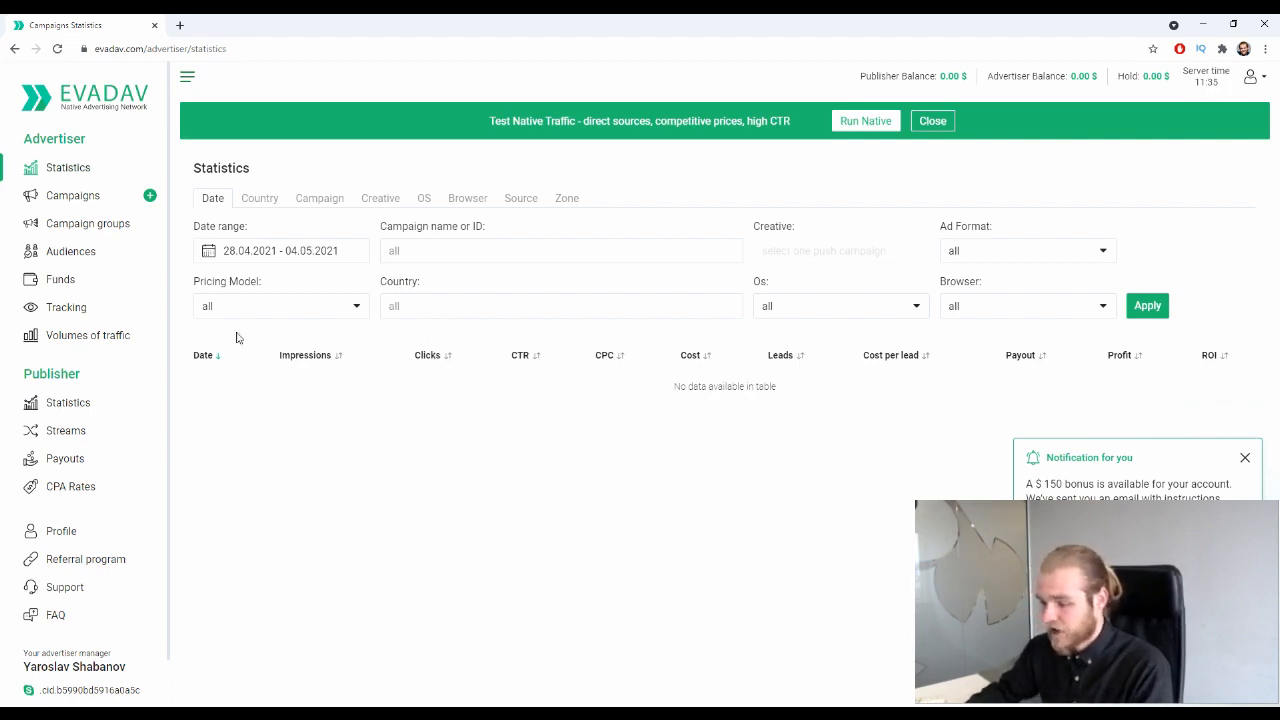
pyautogui.click(150, 197)
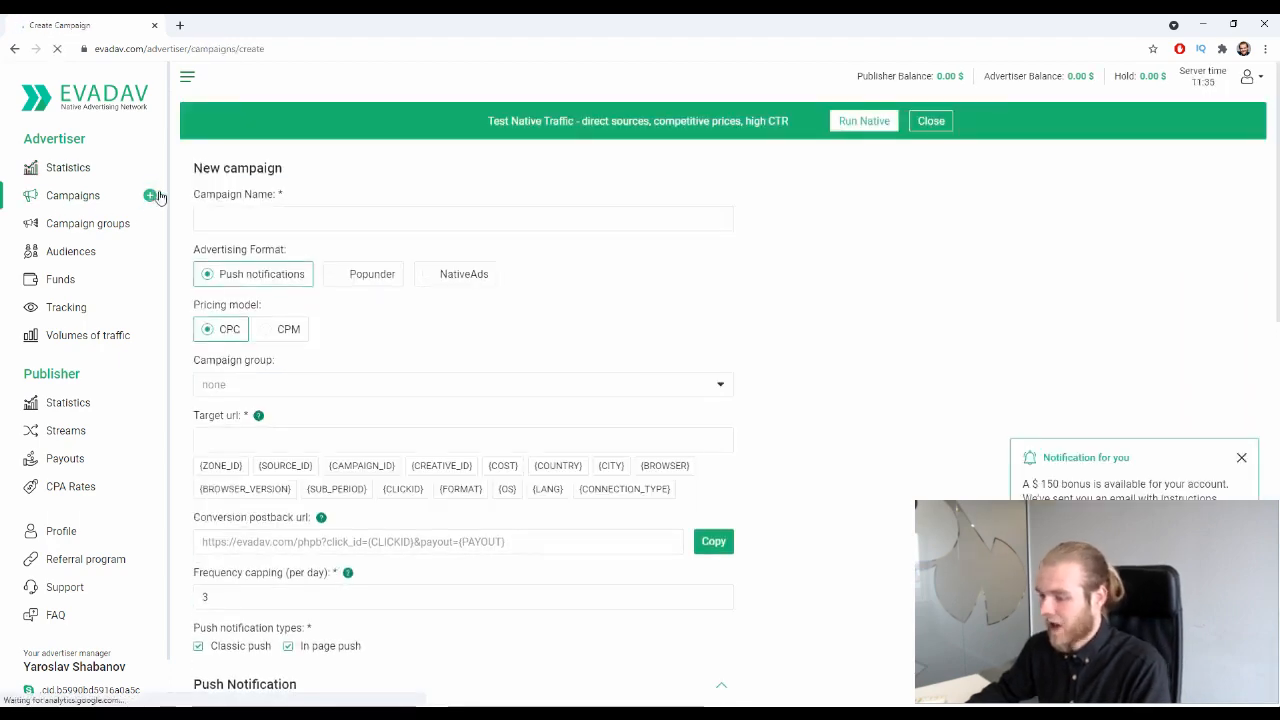
pyautogui.click(466, 218)
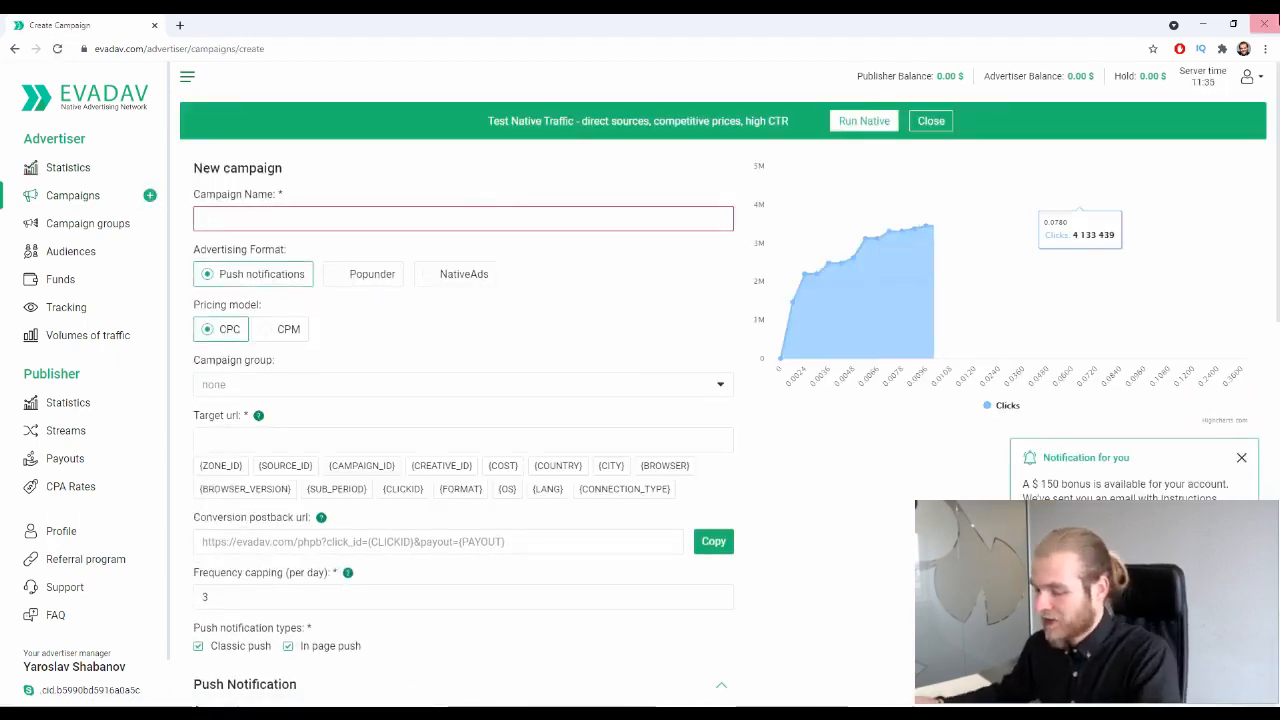
pyautogui.write('Deberoo')
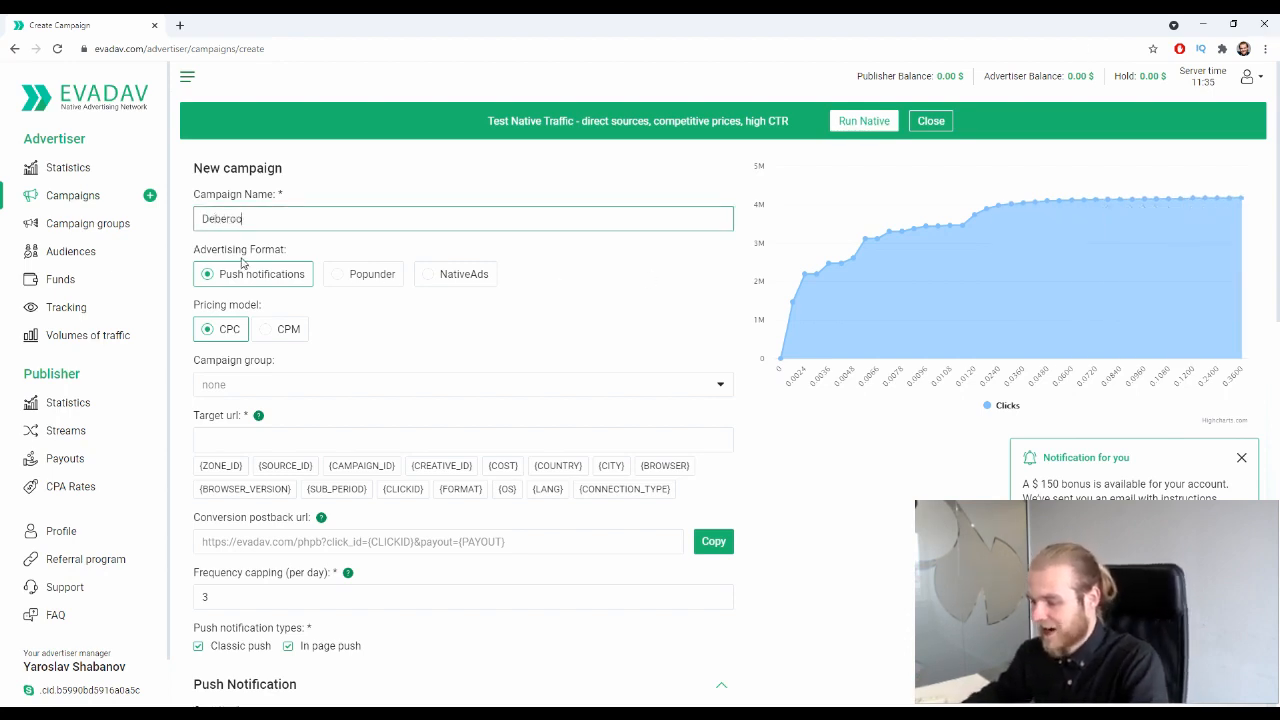
# Set the campaign's advertising format to NativeAds
pyautogui.moveTo(200, 249); pyautogui.dragTo(287, 251)
pyautogui.click(287, 251)
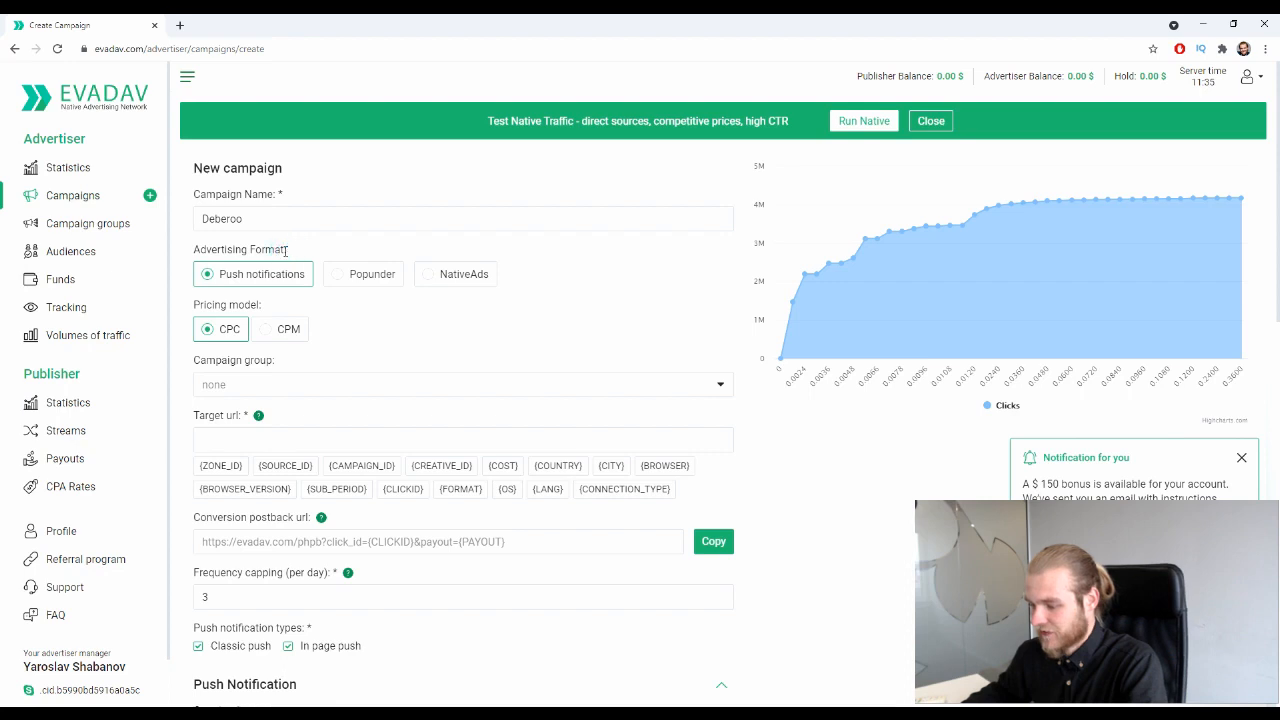
pyautogui.click(357, 275)
pyautogui.click(480, 275)
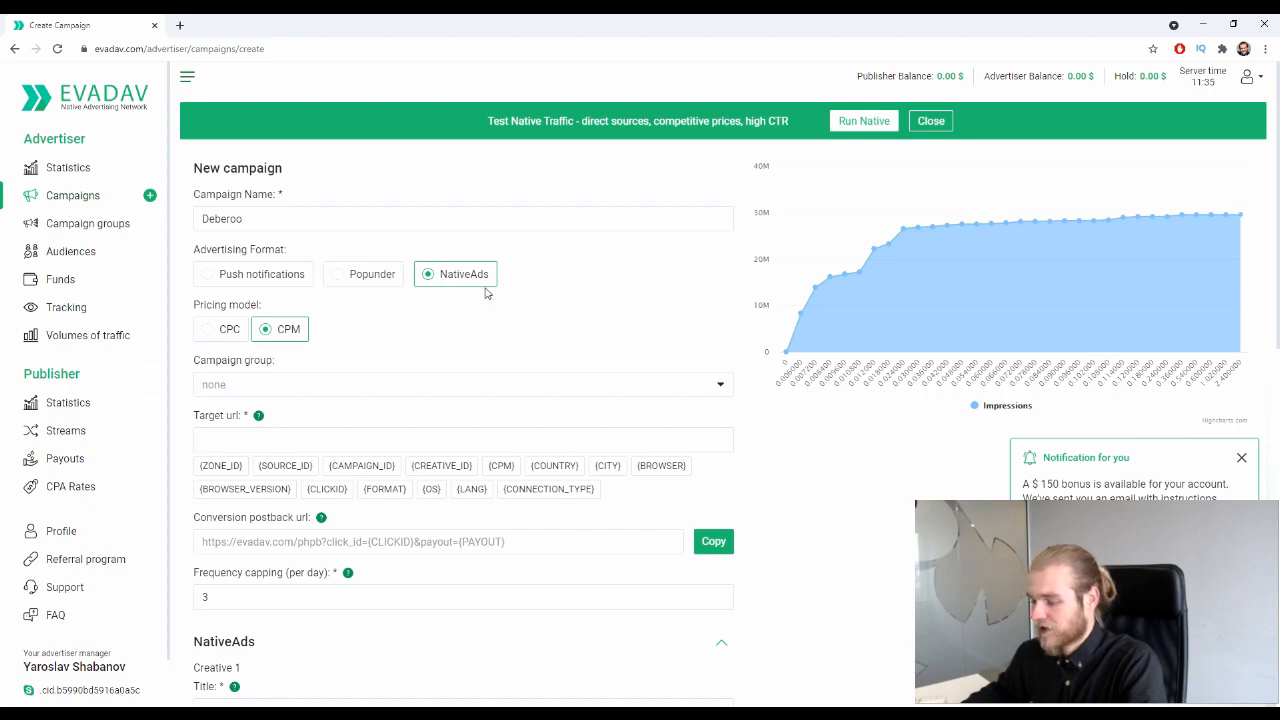
# Check which campaign groups are available for the new campaign without choosing one
pyautogui.scroll(-1, 371, 287)
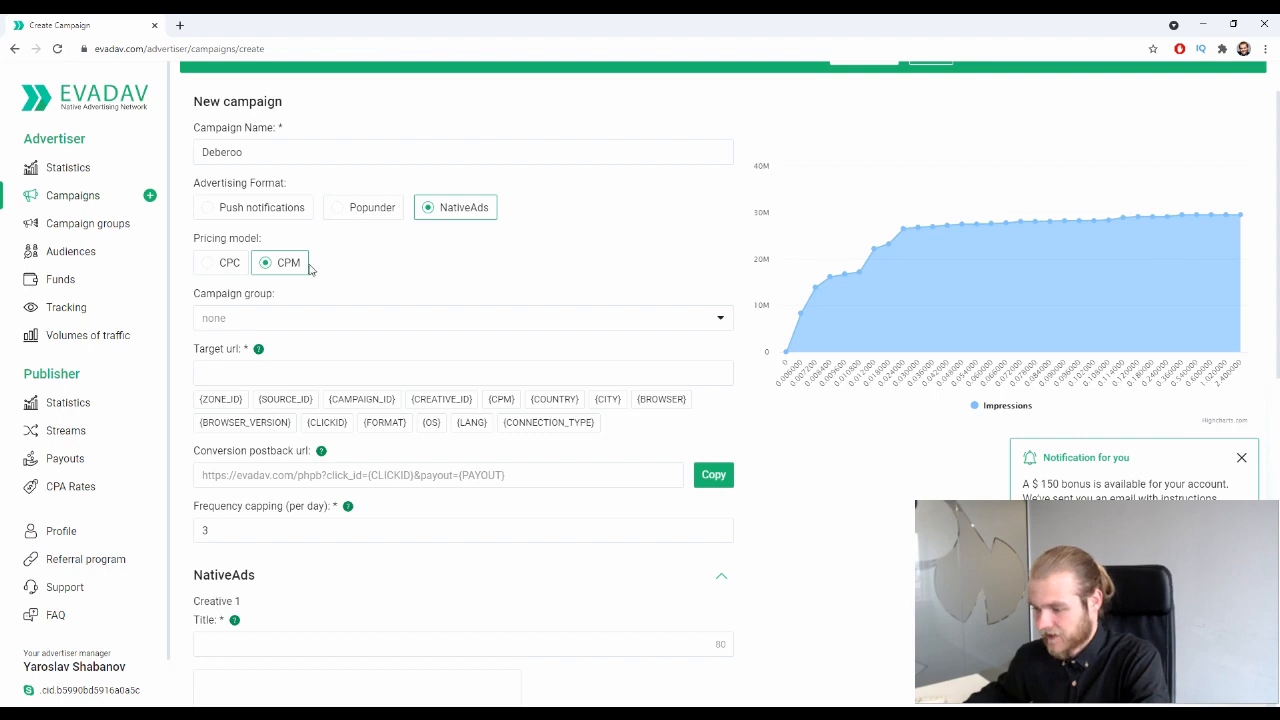
pyautogui.click(325, 317)
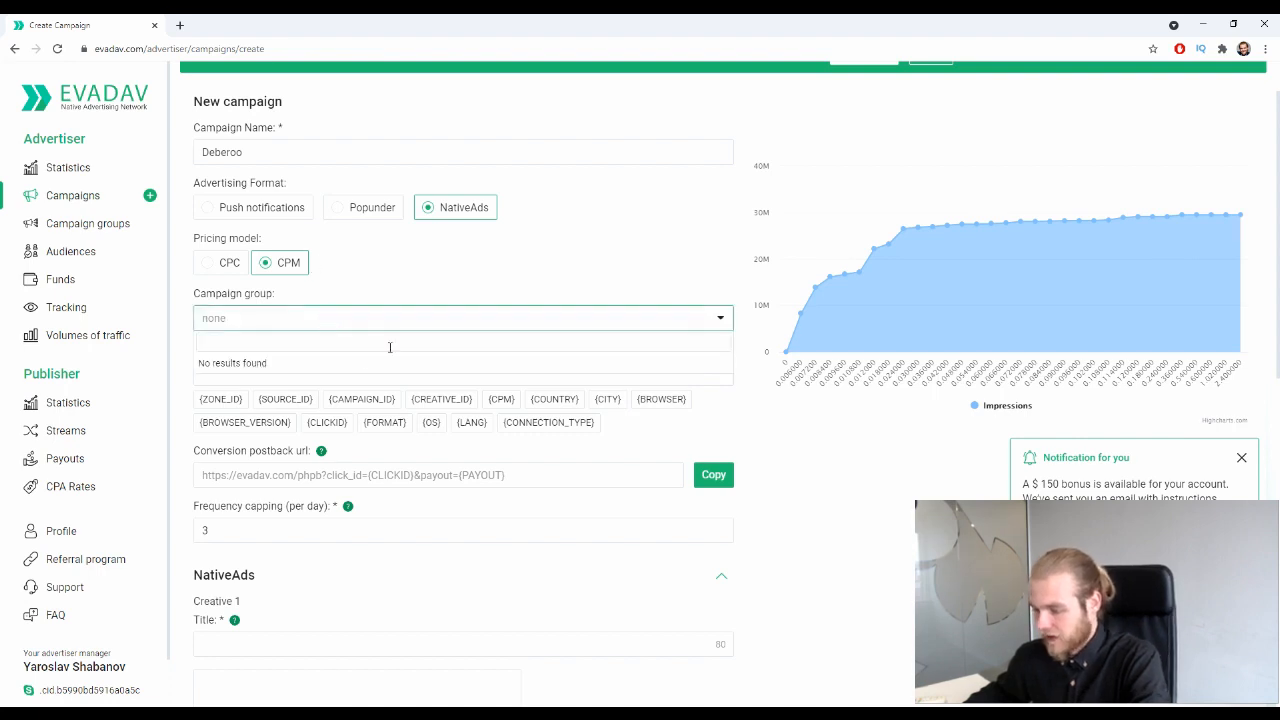
pyautogui.click(272, 318)
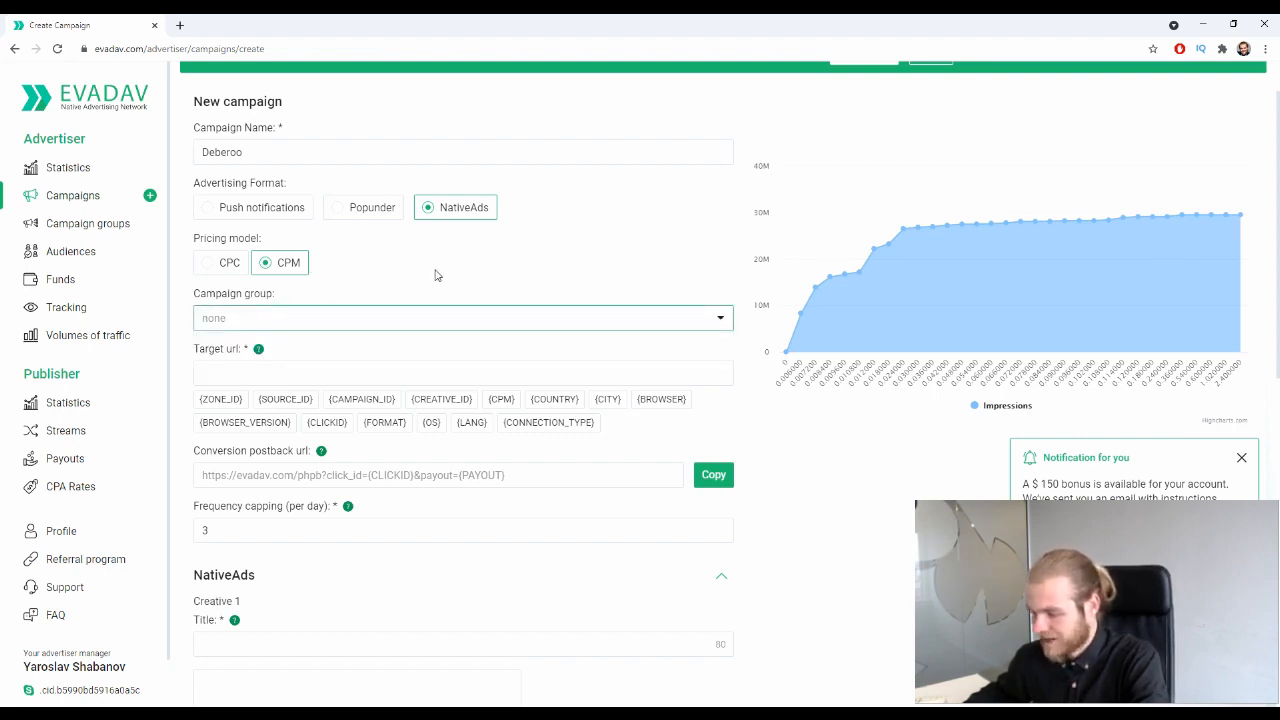
pyautogui.scroll(-1, 686, 259)
pyautogui.click(721, 253)
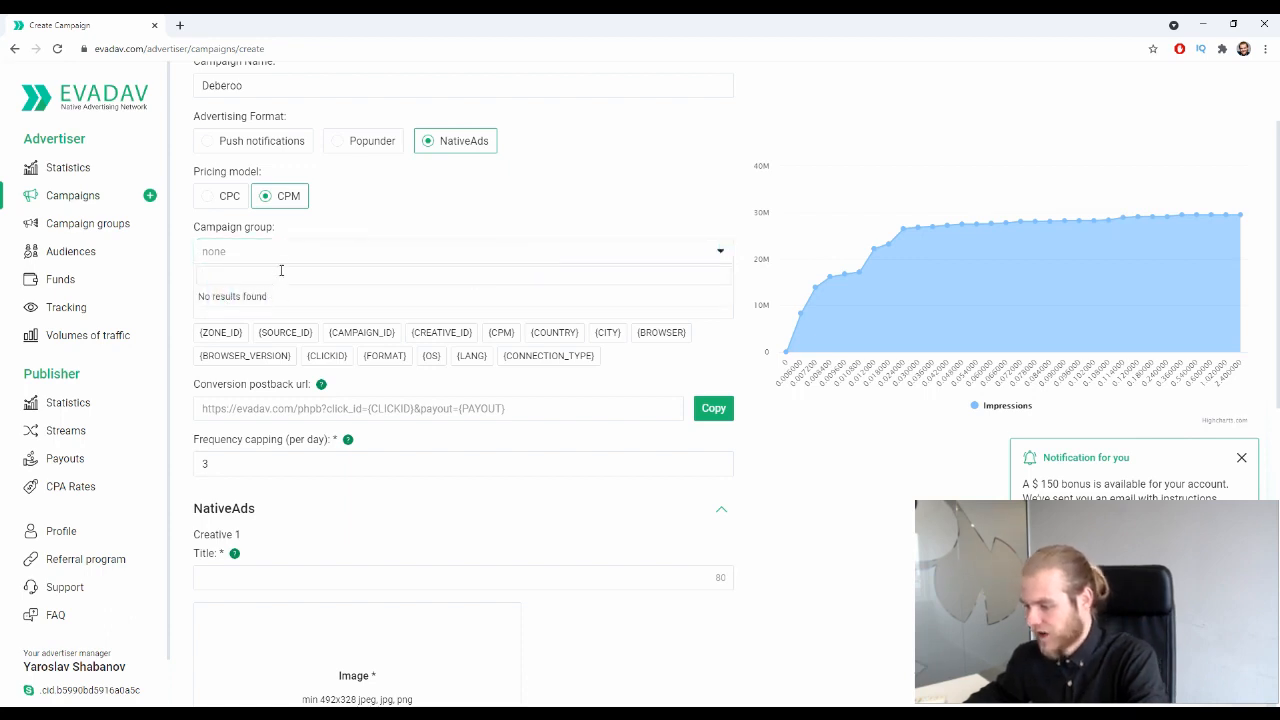
pyautogui.click(397, 206)
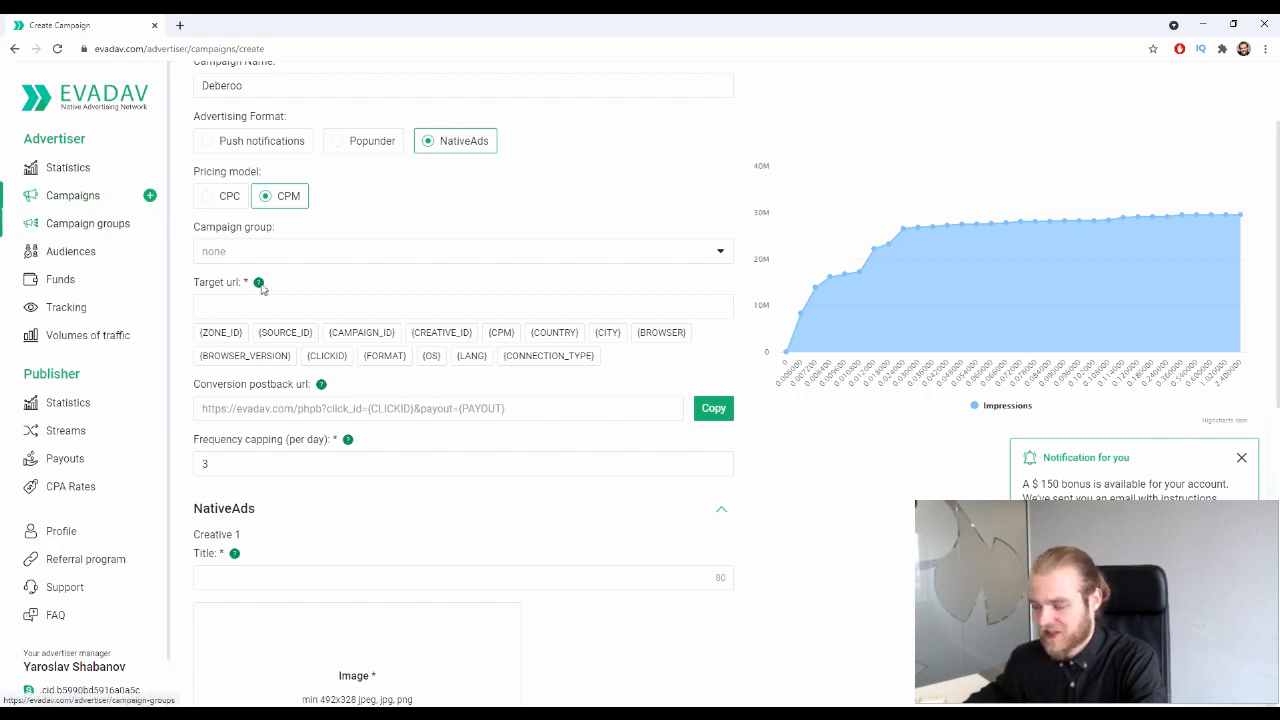
pyautogui.click(320, 249)
pyautogui.click(314, 244)
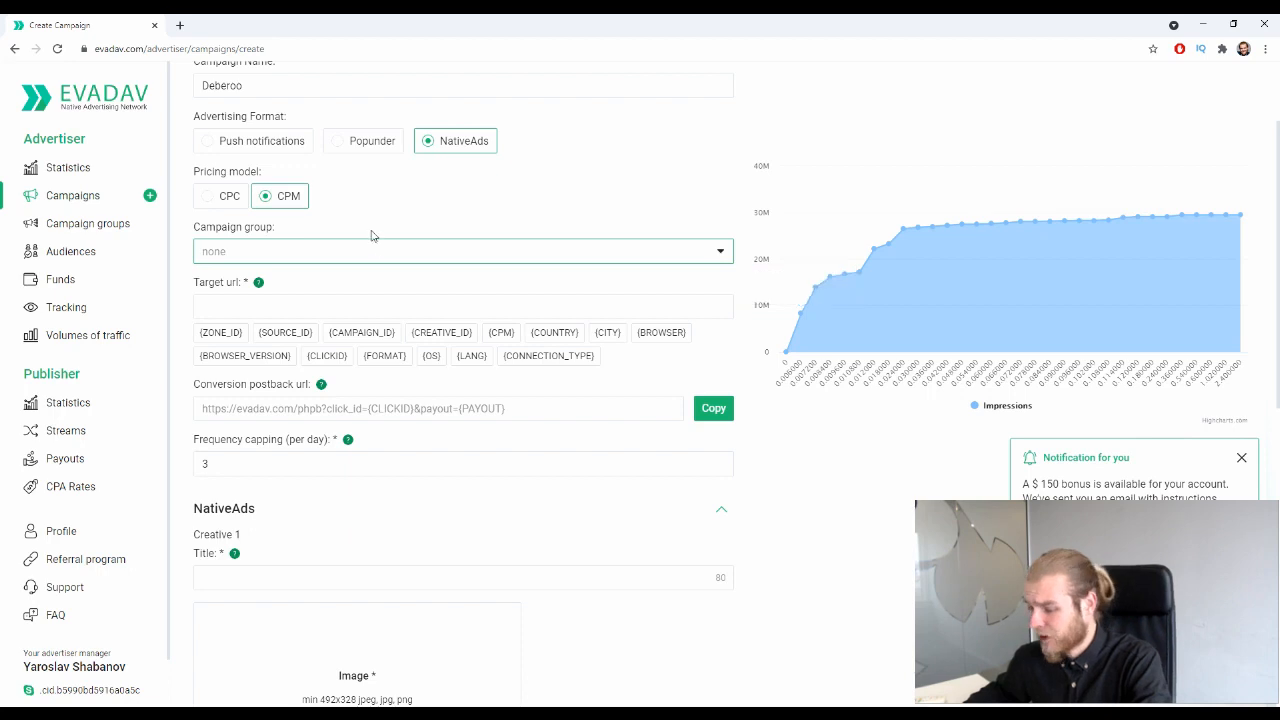
# Enter campaignurl.com as the campaign's target URL
pyautogui.scroll(-1, 306, 250)
pyautogui.scroll(-1, 306, 258)
pyautogui.click(312, 245)
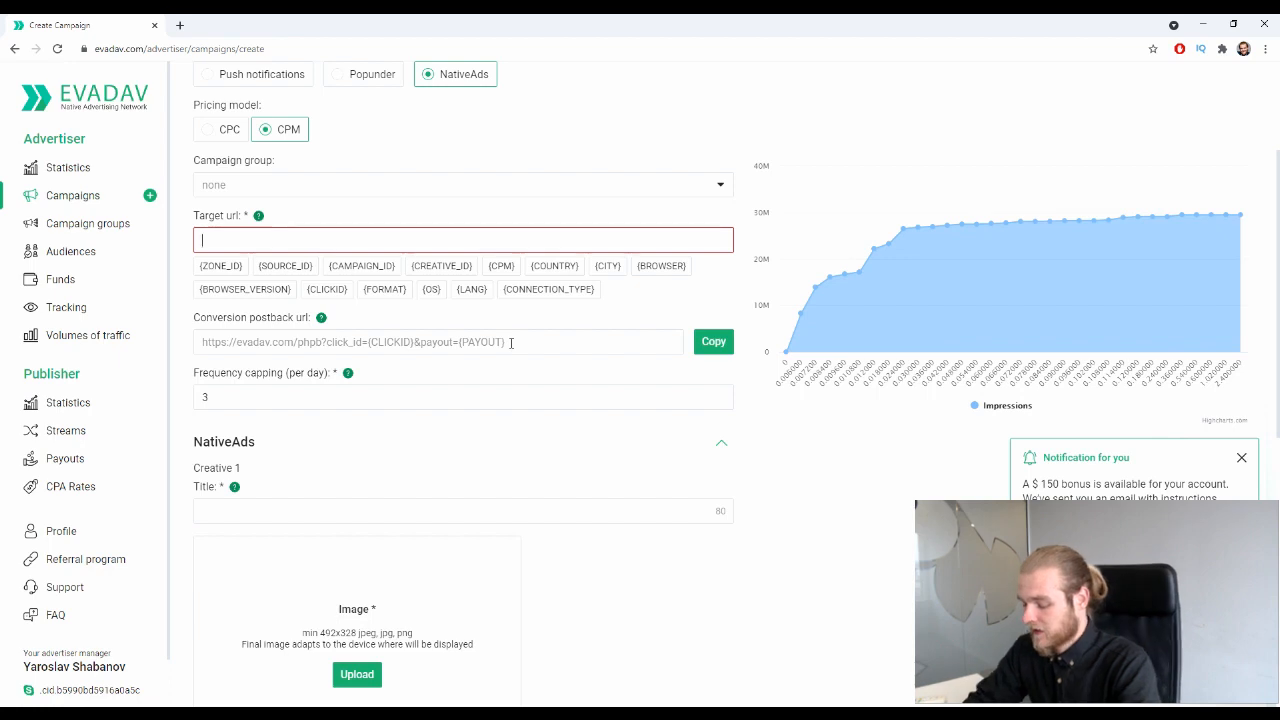
pyautogui.write('nurl.com')
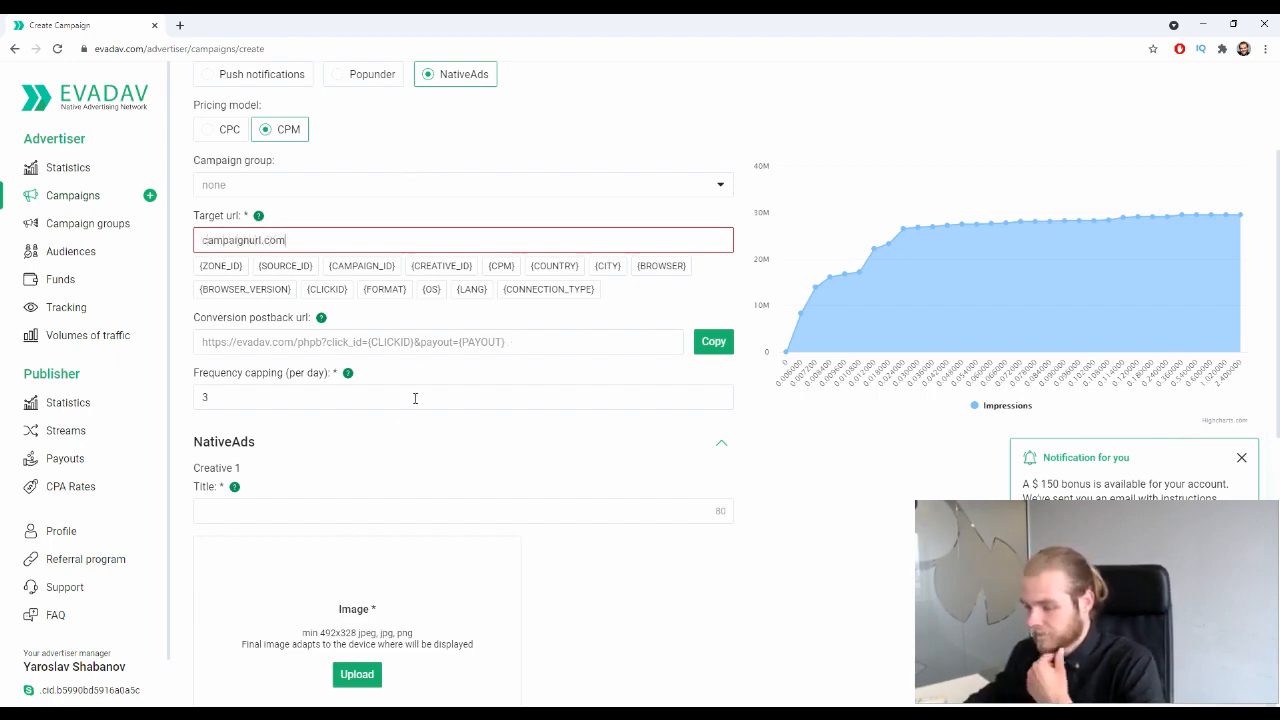
pyautogui.click(414, 340)
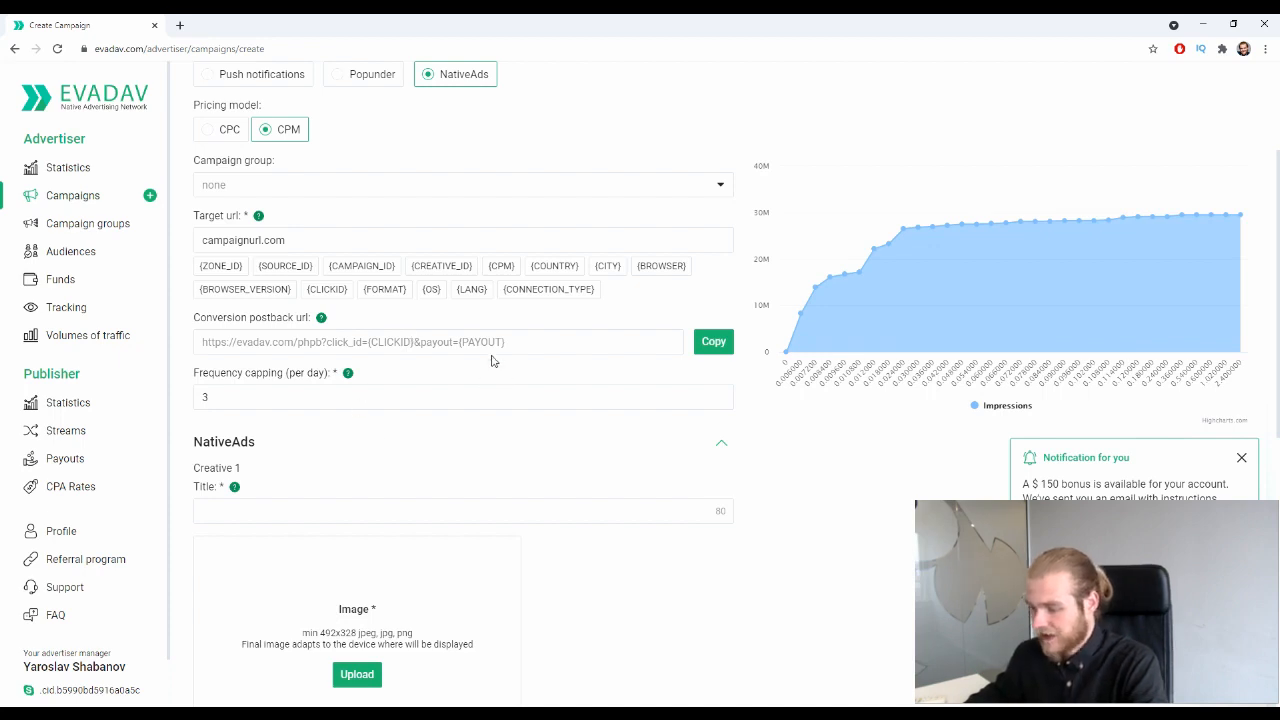
# Examine the campaign's conversion postback URL and the daily frequency capping setting
pyautogui.scroll(-1, 491, 361)
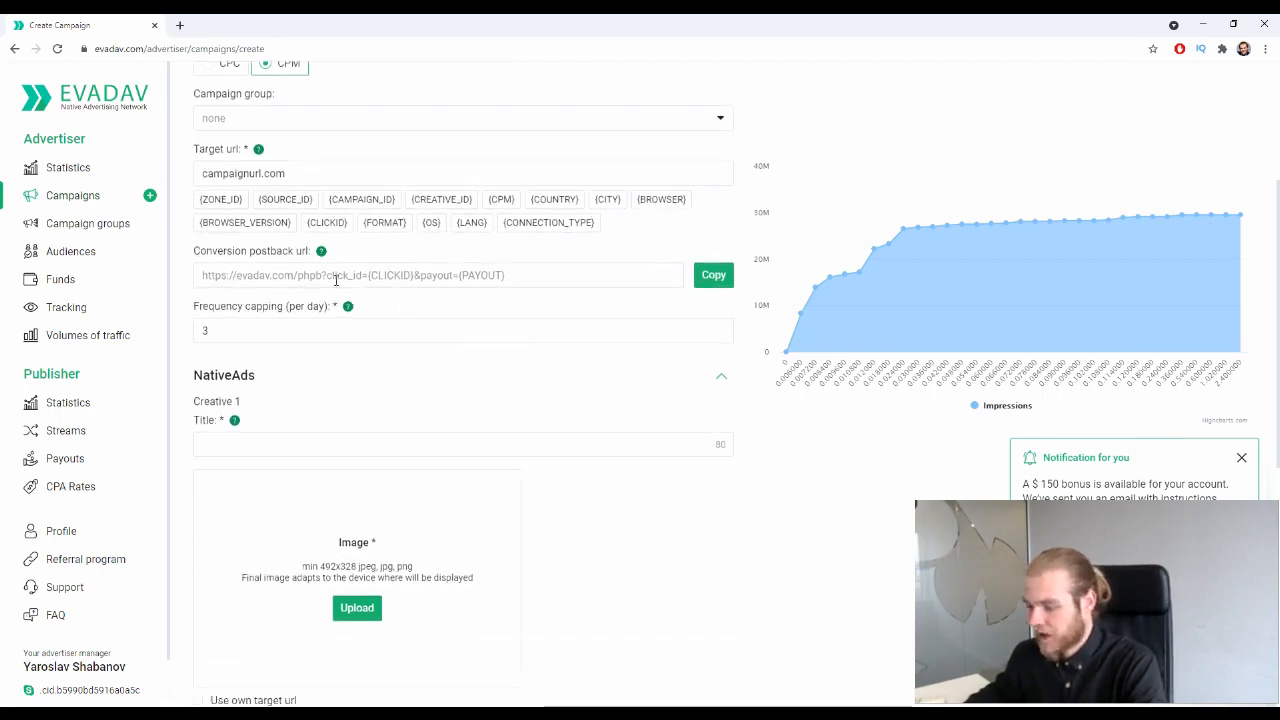
pyautogui.tripleClick(549, 274)
pyautogui.click(414, 298)
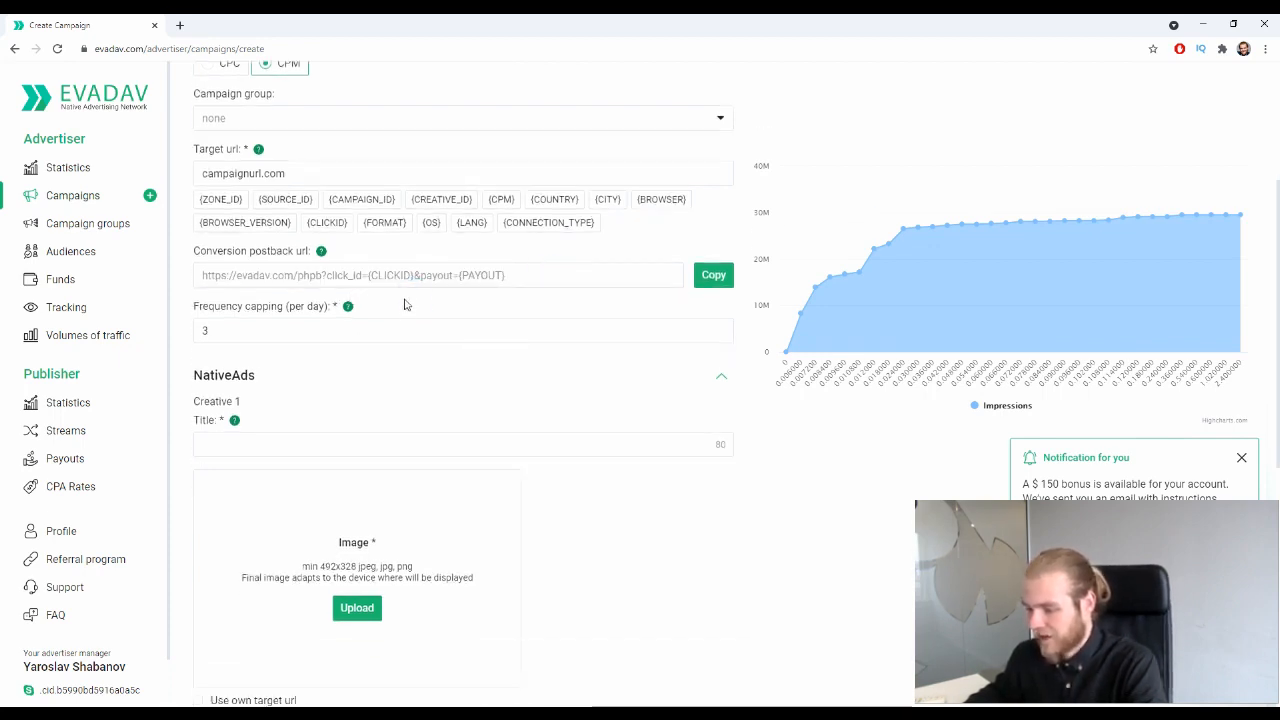
pyautogui.scroll(-1, 313, 288)
pyautogui.scroll(-1, 313, 288)
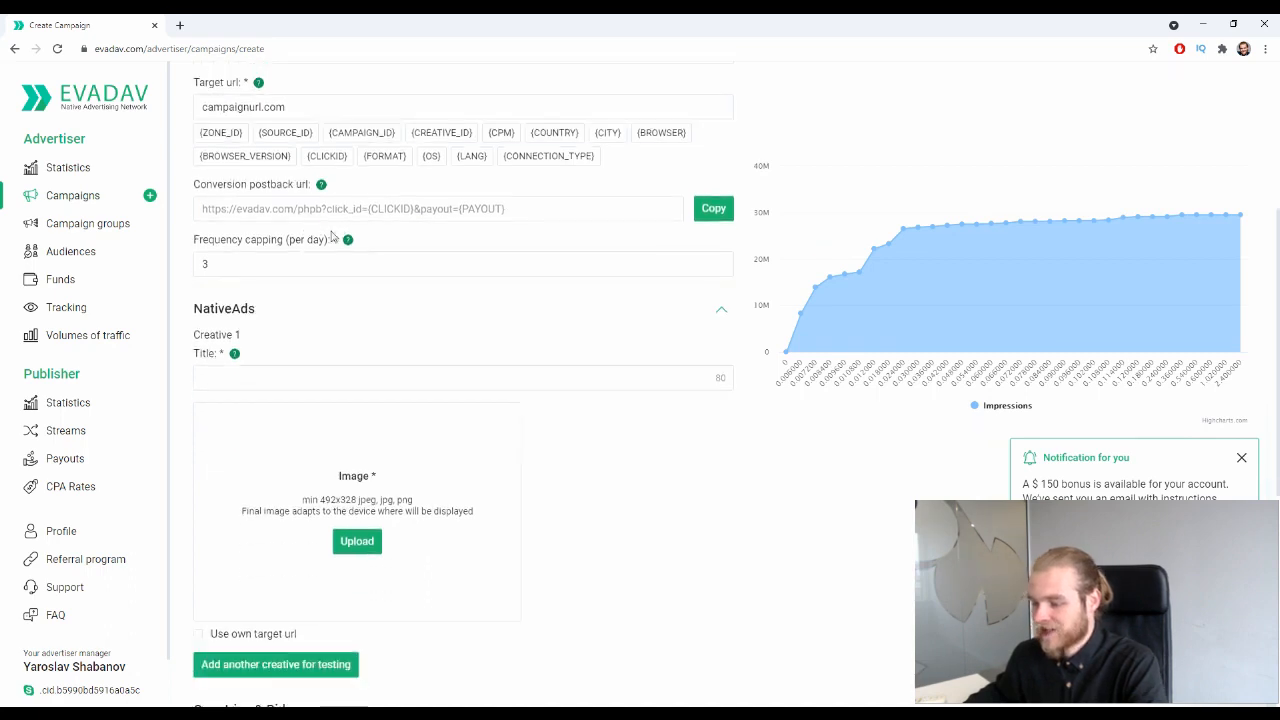
# Set the campaign's frequency capping to 2 per day
pyautogui.click(277, 257)
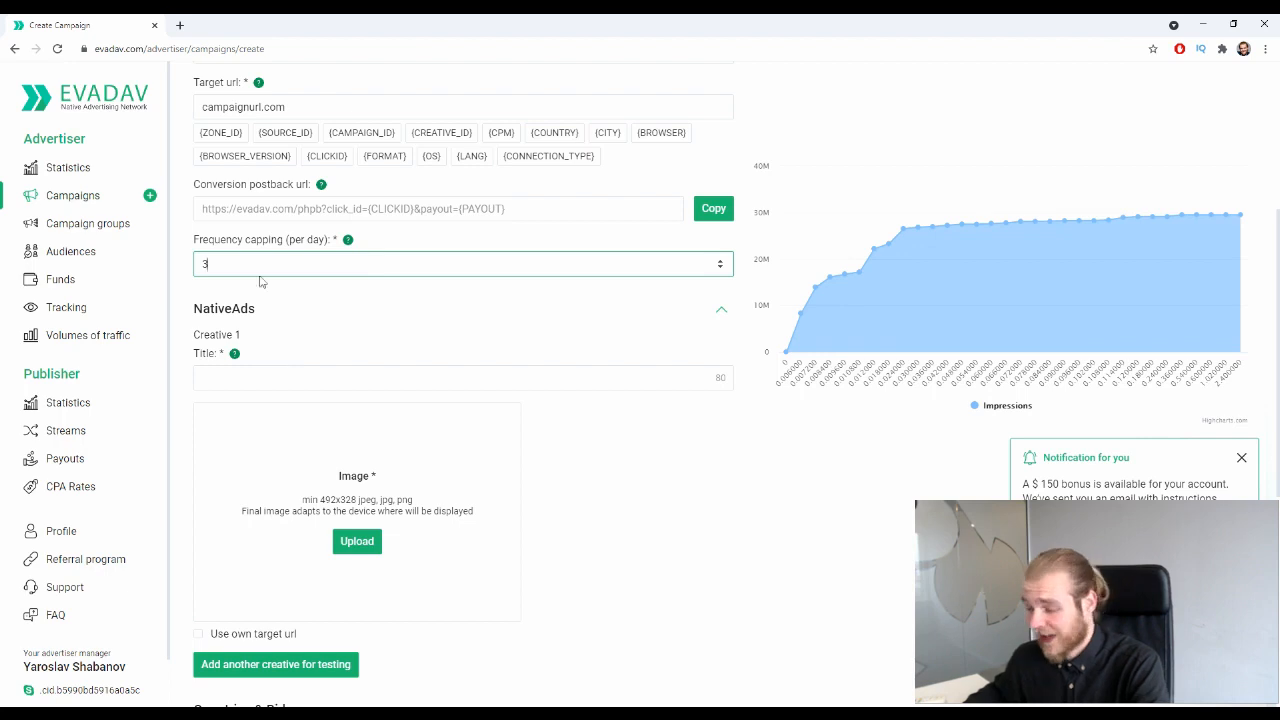
pyautogui.press('BackSpace')
pyautogui.write('2')
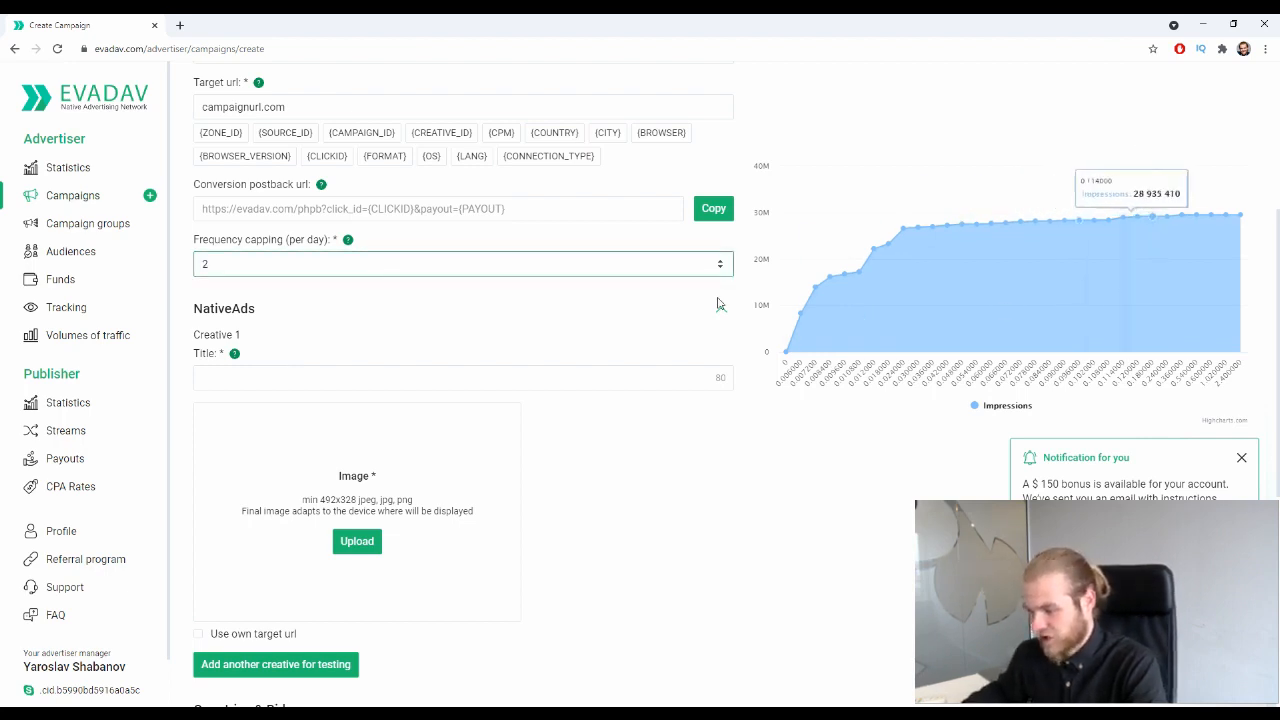
pyautogui.click(394, 298)
# Enter "Headline 1" as the title of Creative 1 in the NativeAds section
pyautogui.scroll(-2, 390, 280)
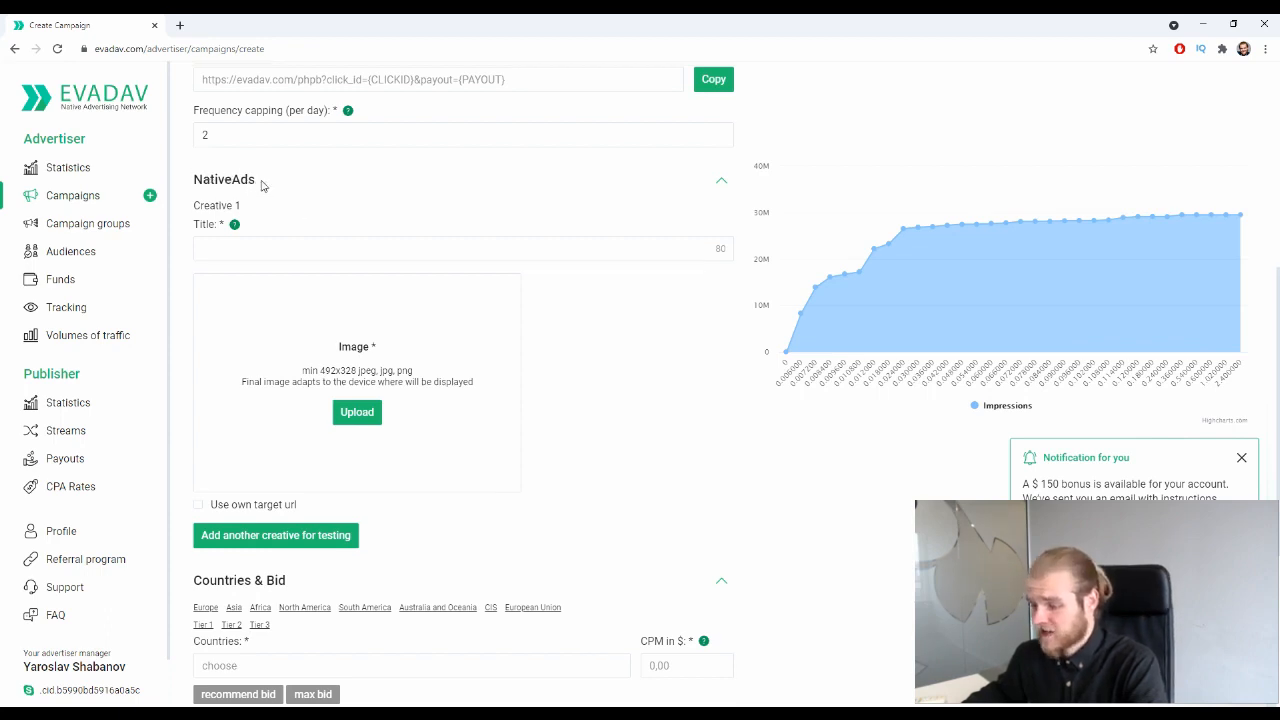
pyautogui.scroll(1, 263, 183)
pyautogui.scroll(-2, 281, 287)
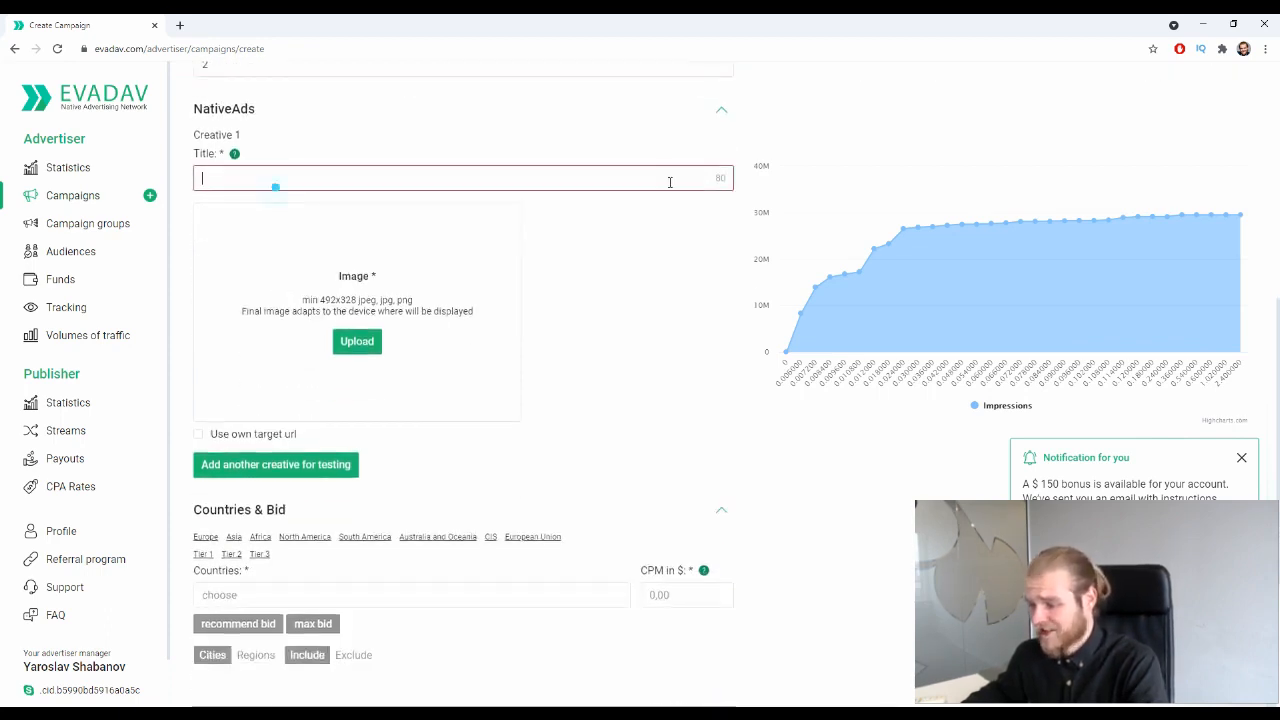
pyautogui.click(722, 178)
pyautogui.click(708, 180)
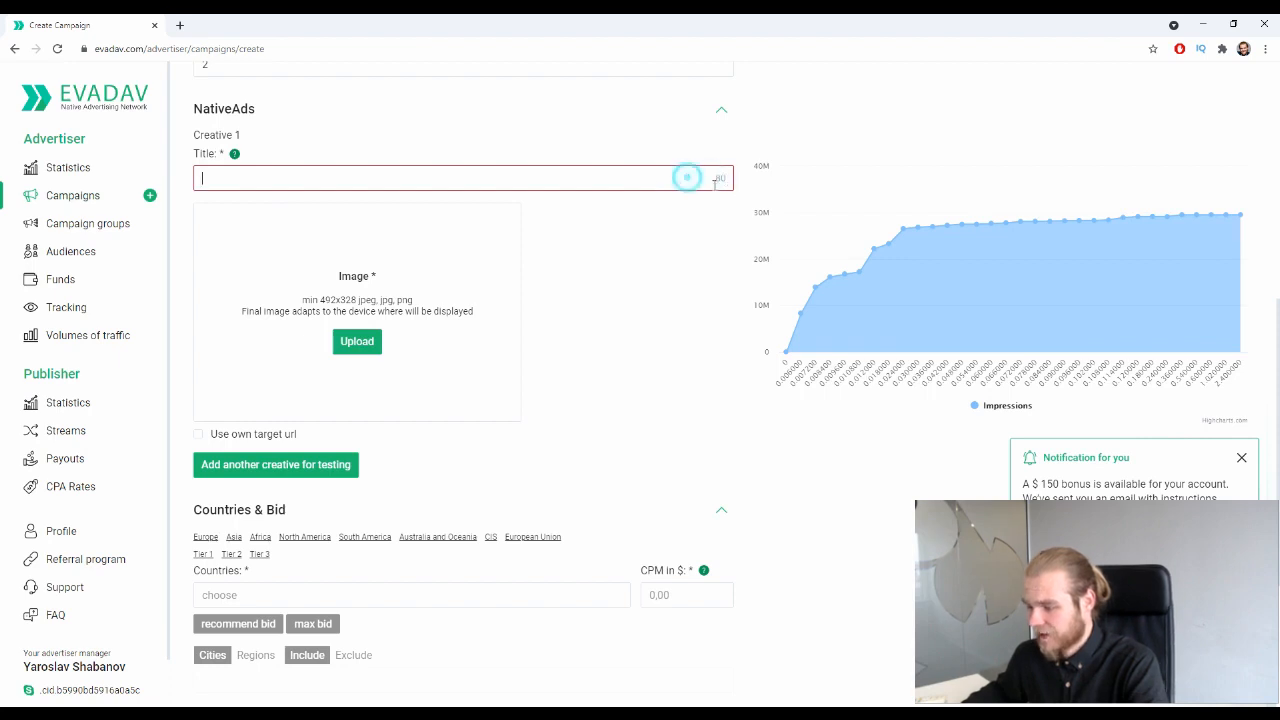
pyautogui.write('Hea')
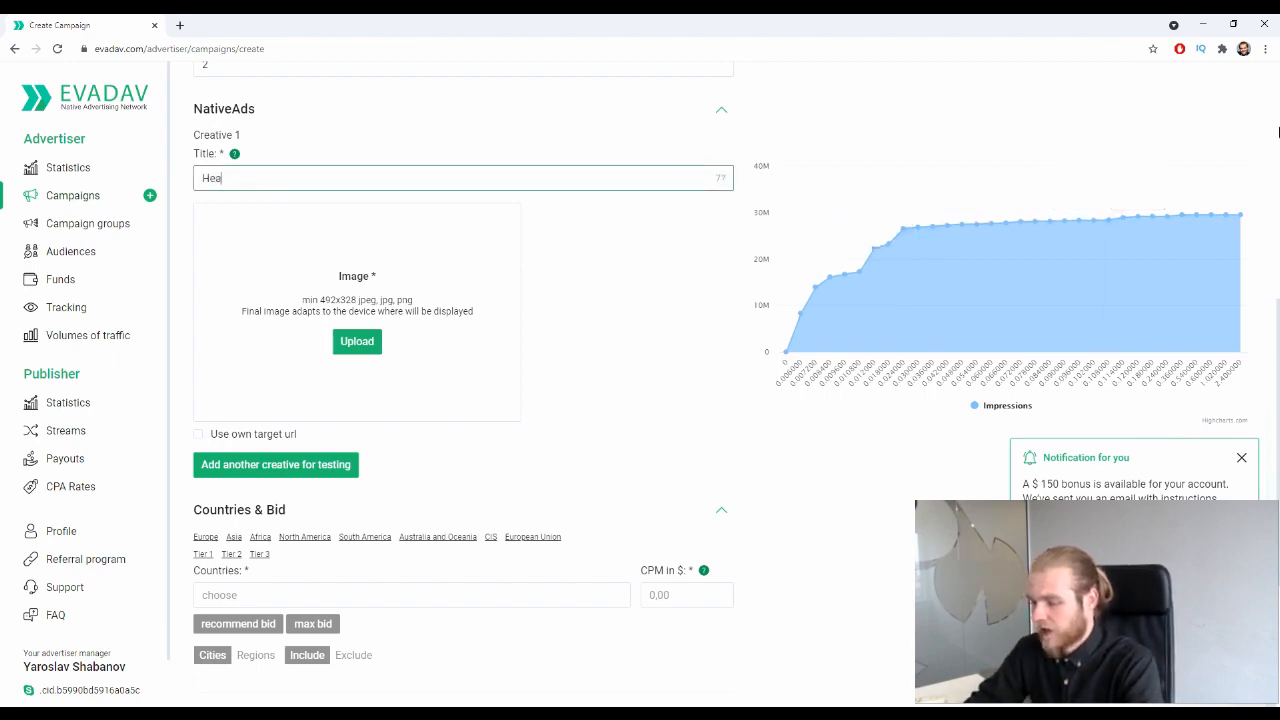
pyautogui.write('dlinge')
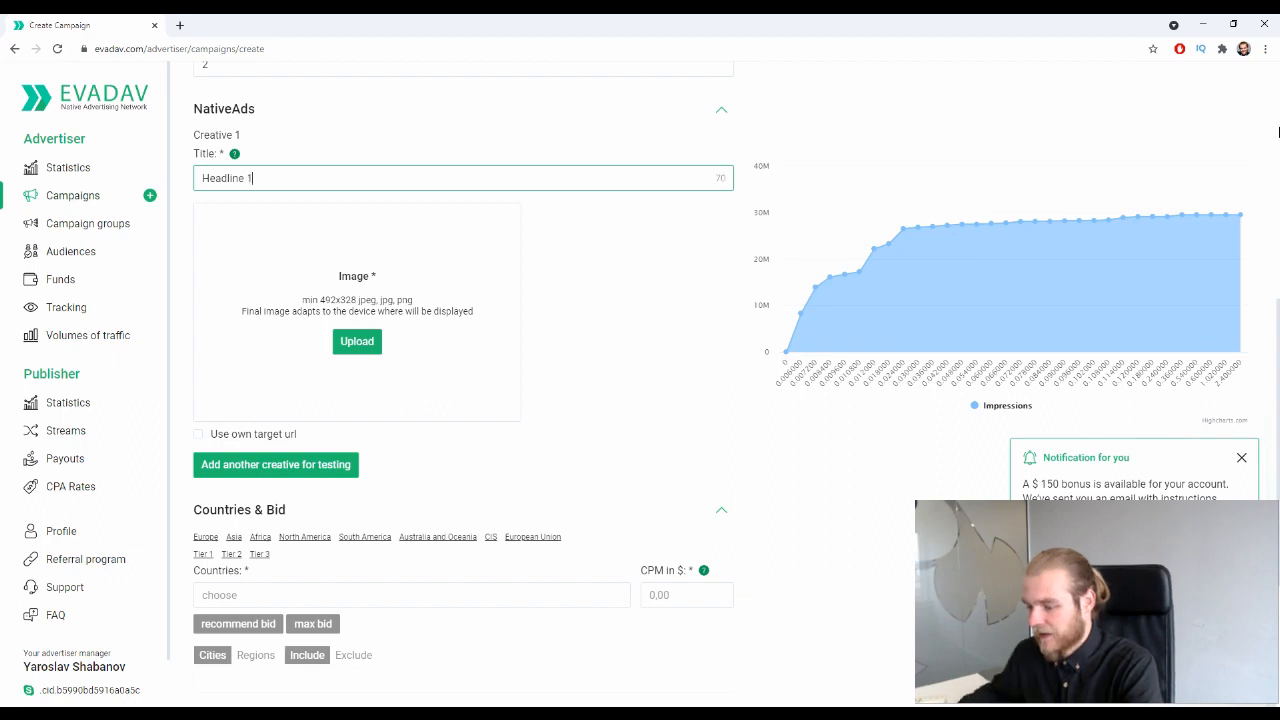
pyautogui.click(631, 343)
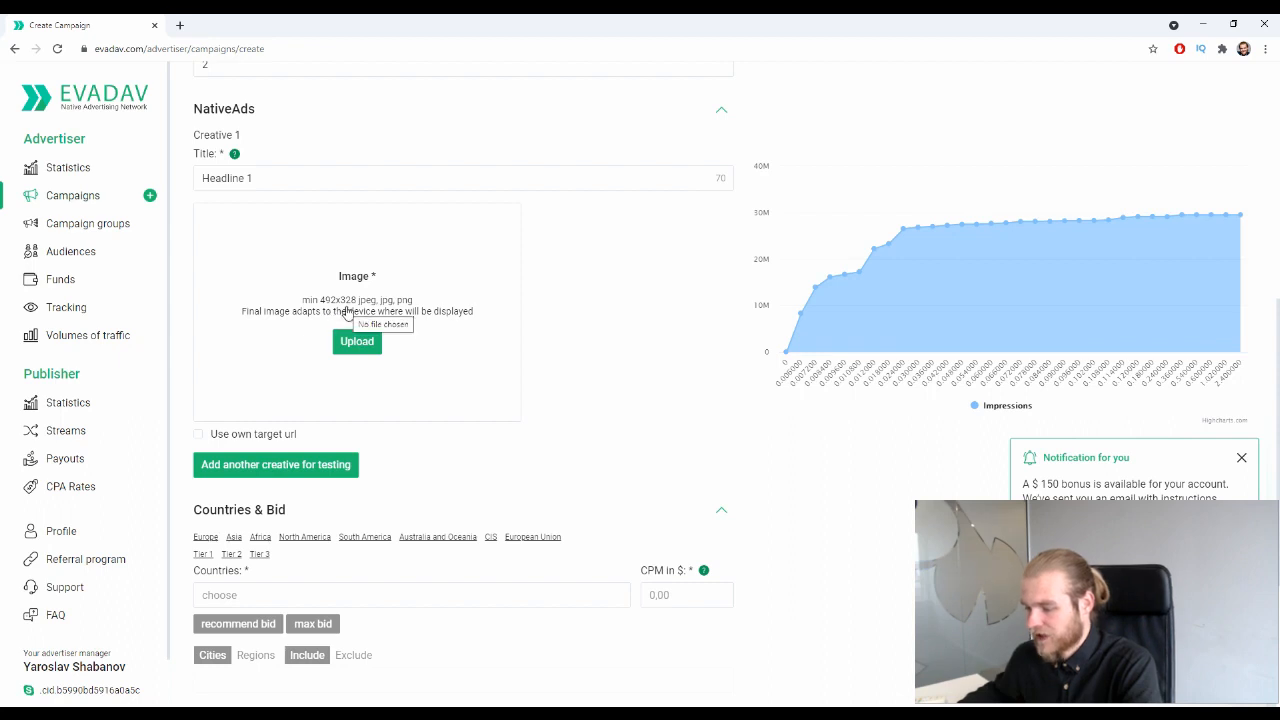
# Open canva.com in a new tab and check the creative's minimum image size in the campaign form
pyautogui.click(180, 25)
pyautogui.write('canva.com')
pyautogui.press('Return')
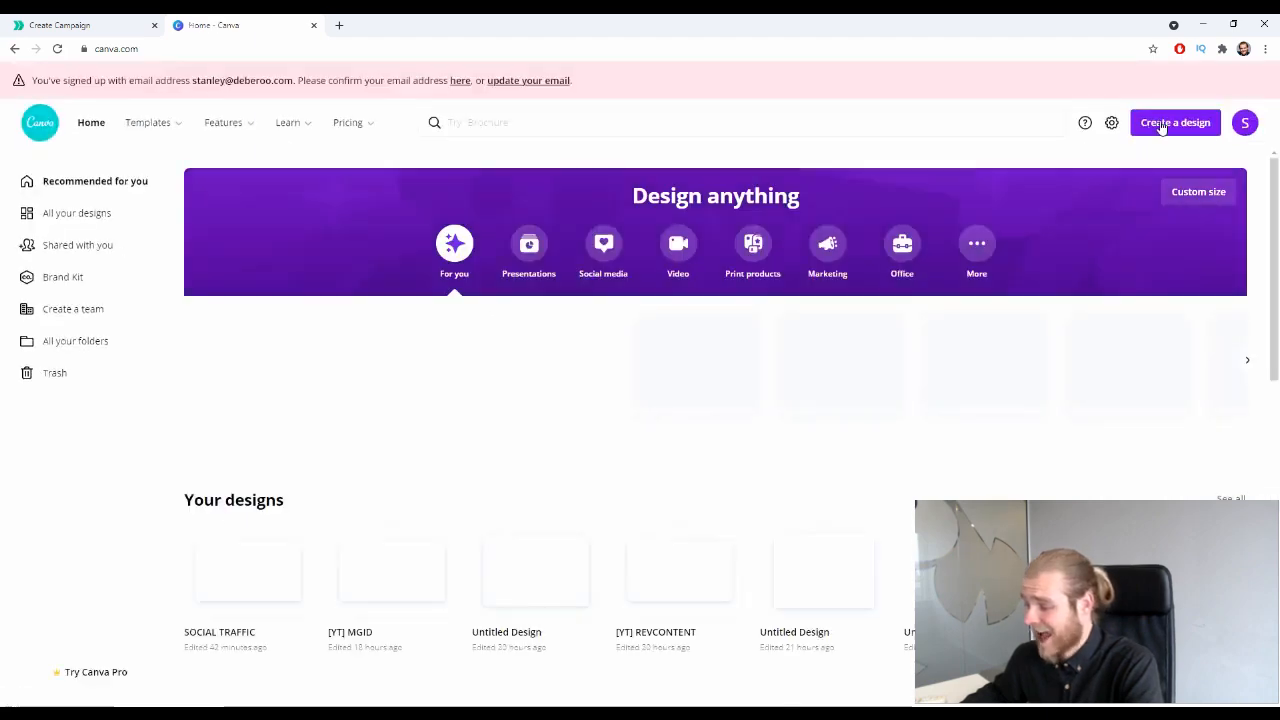
pyautogui.click(12, 22)
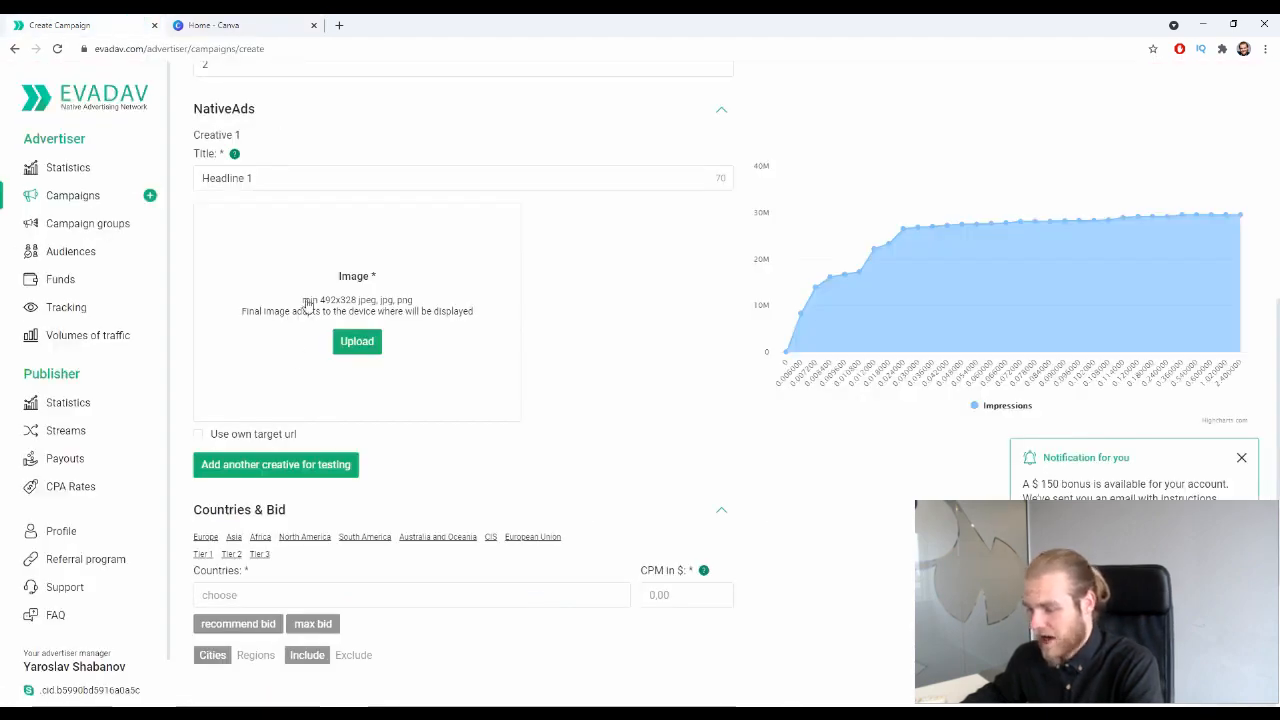
pyautogui.click(234, 20)
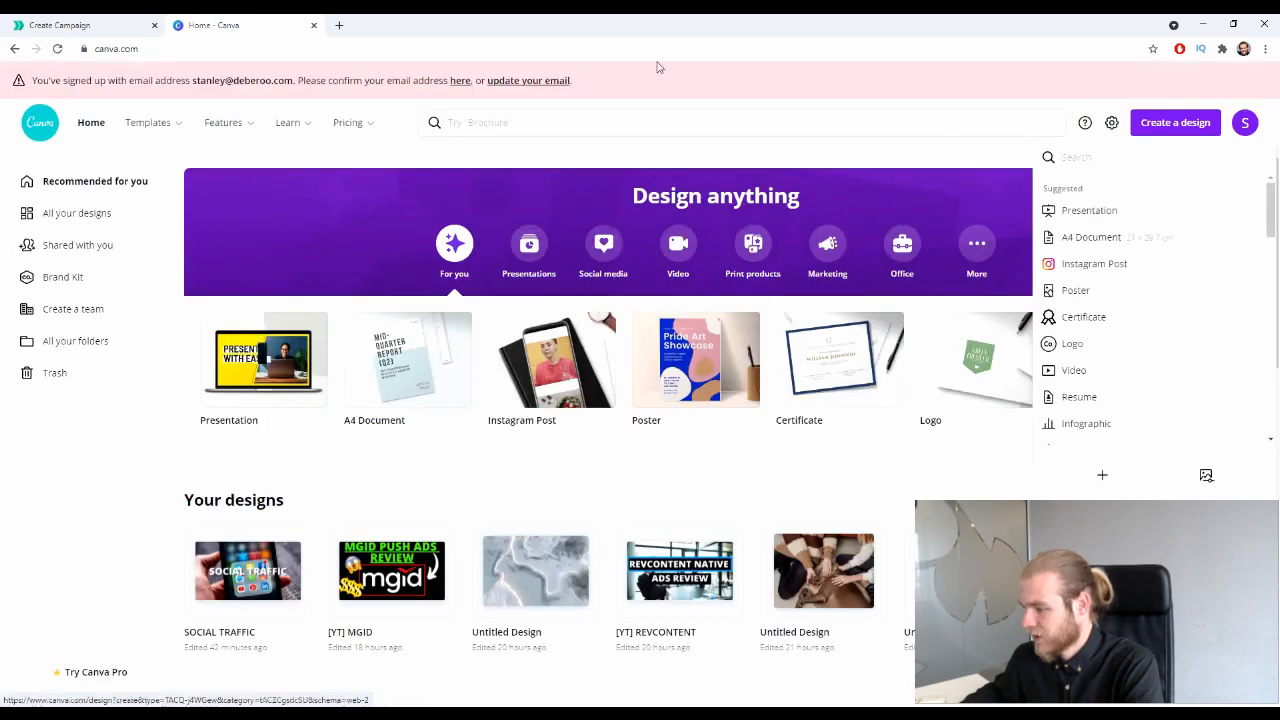
# Create a new custom-size Canva design measuring 492 x 328 px
pyautogui.click(1102, 475)
pyautogui.write('49')
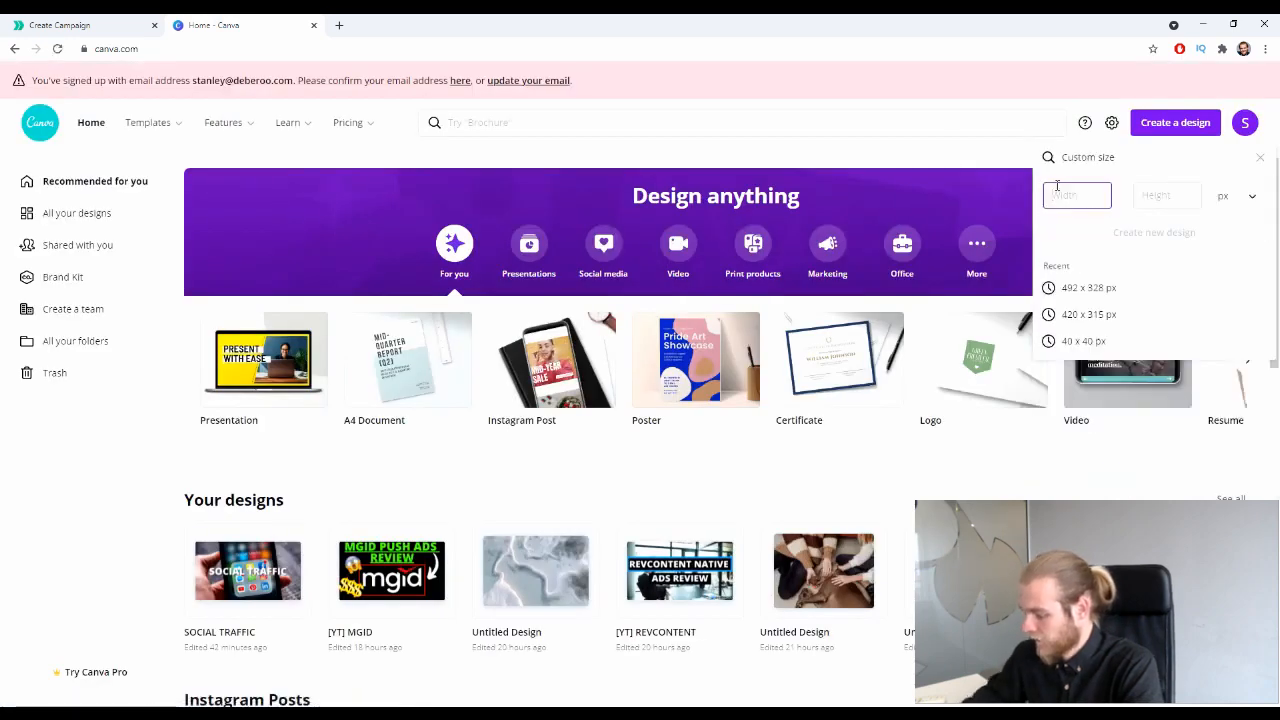
pyautogui.write('2')
pyautogui.press('Tab')
pyautogui.write('328')
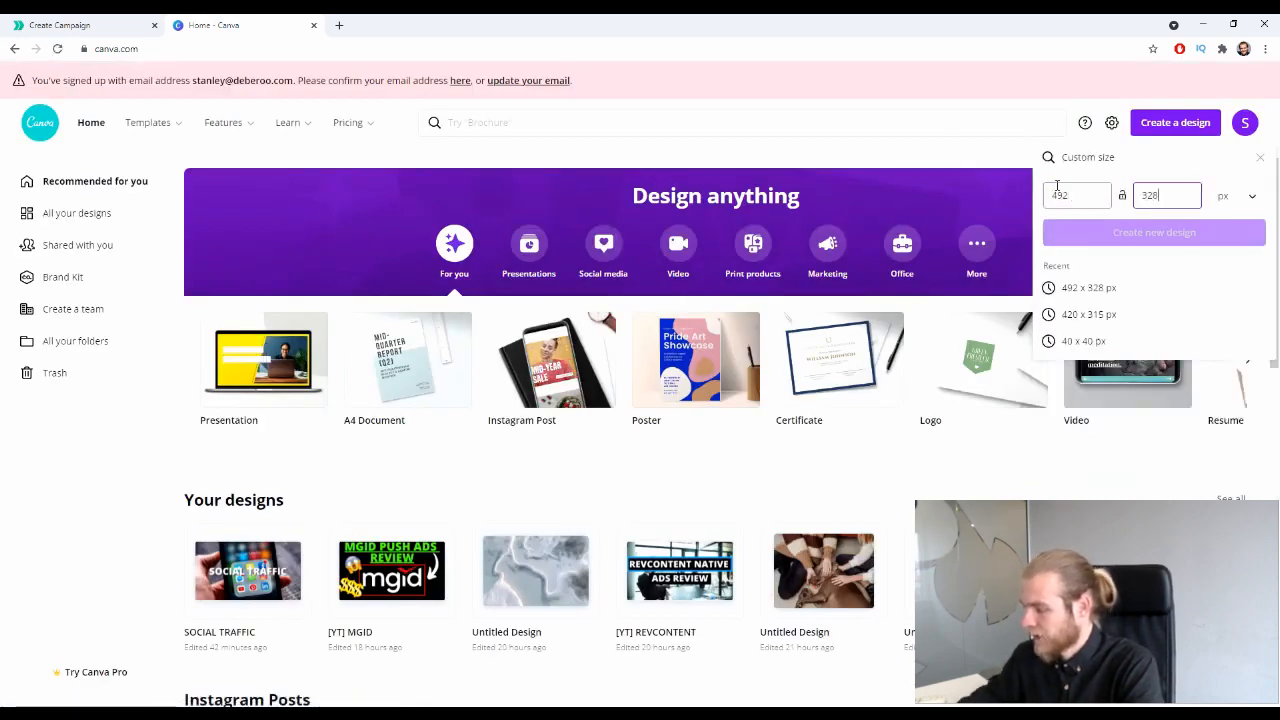
pyautogui.click(1157, 230)
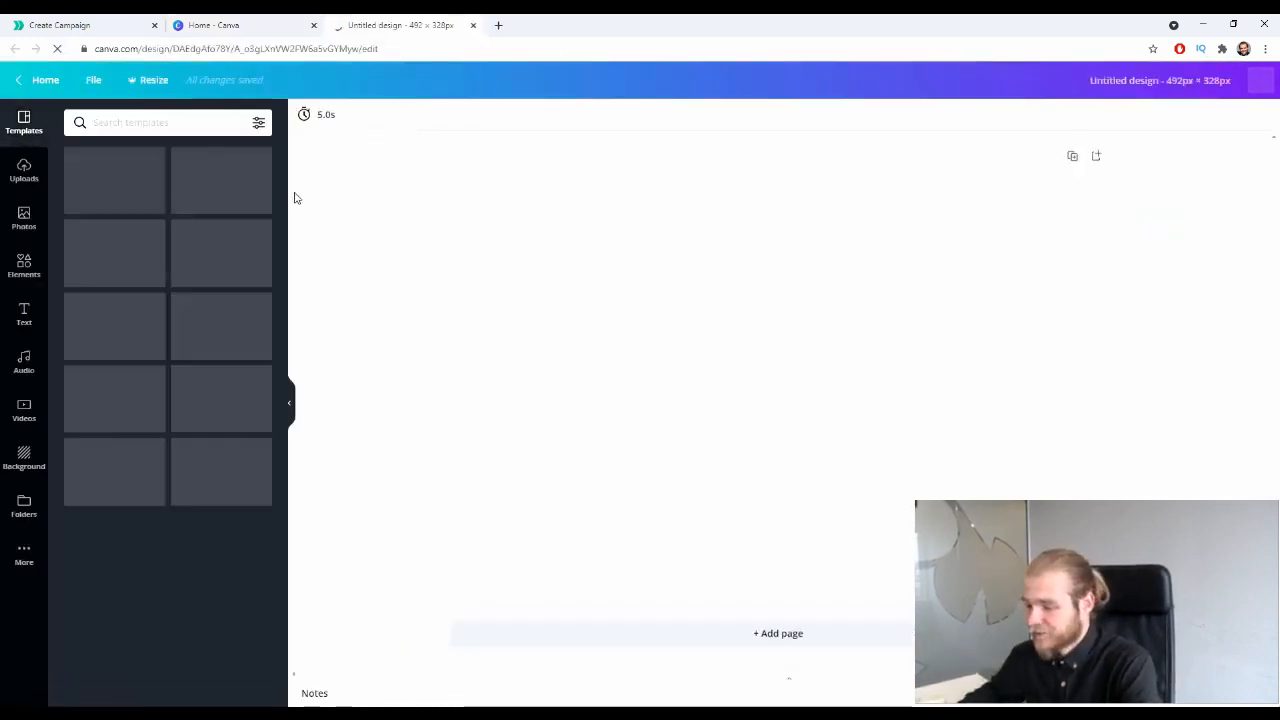
# Fill the design with the trending photo of a woman writing by a window and download the image
pyautogui.click(24, 216)
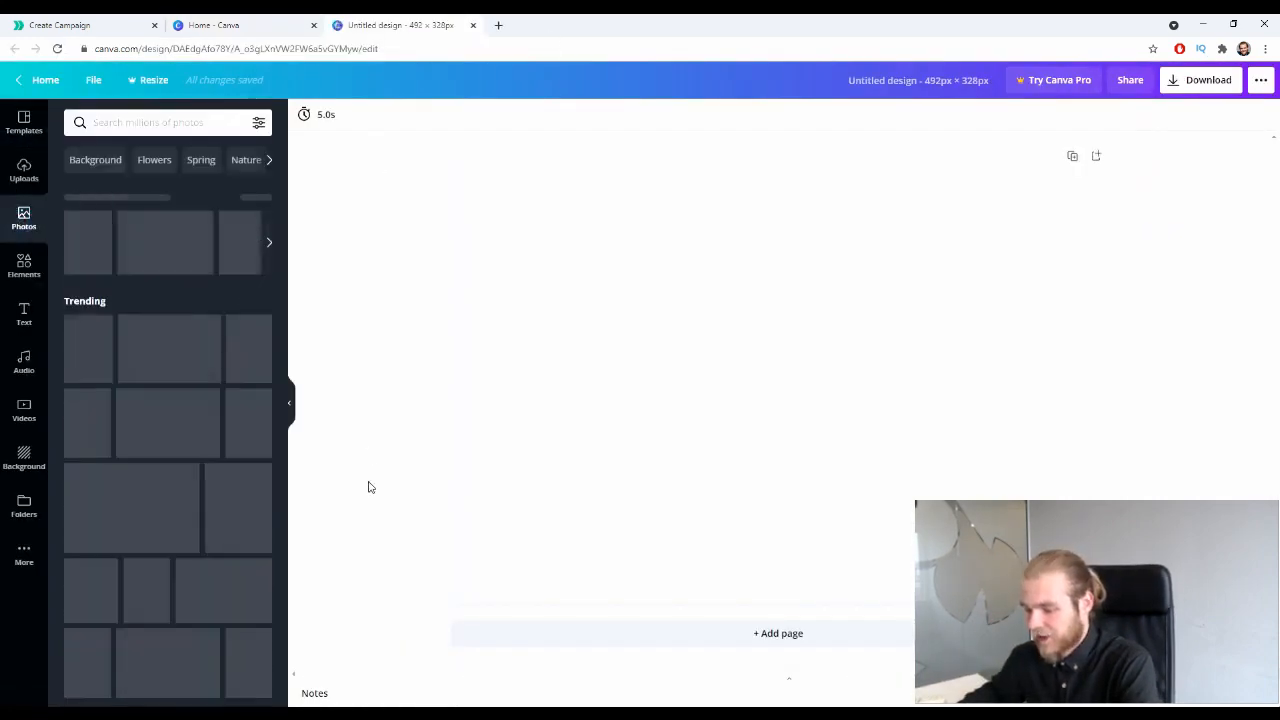
pyautogui.moveTo(168, 610); pyautogui.dragTo(460, 405)
pyautogui.click(1200, 80)
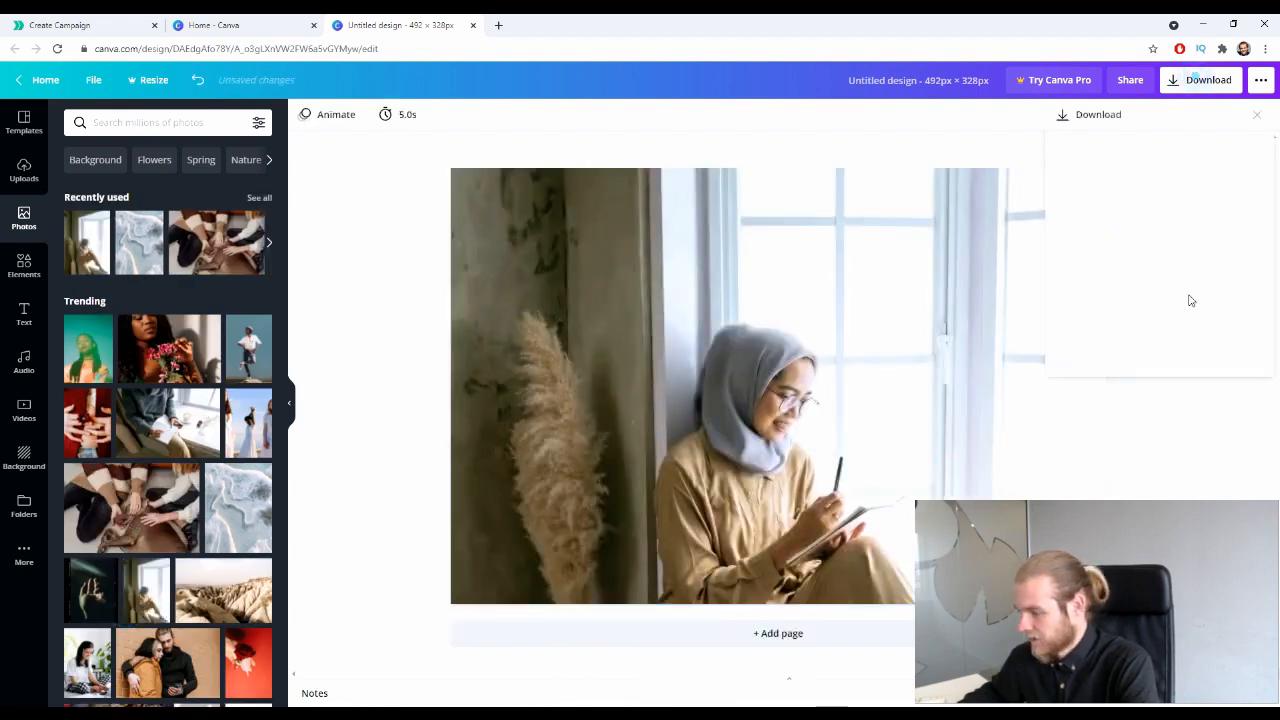
pyautogui.click(1186, 303)
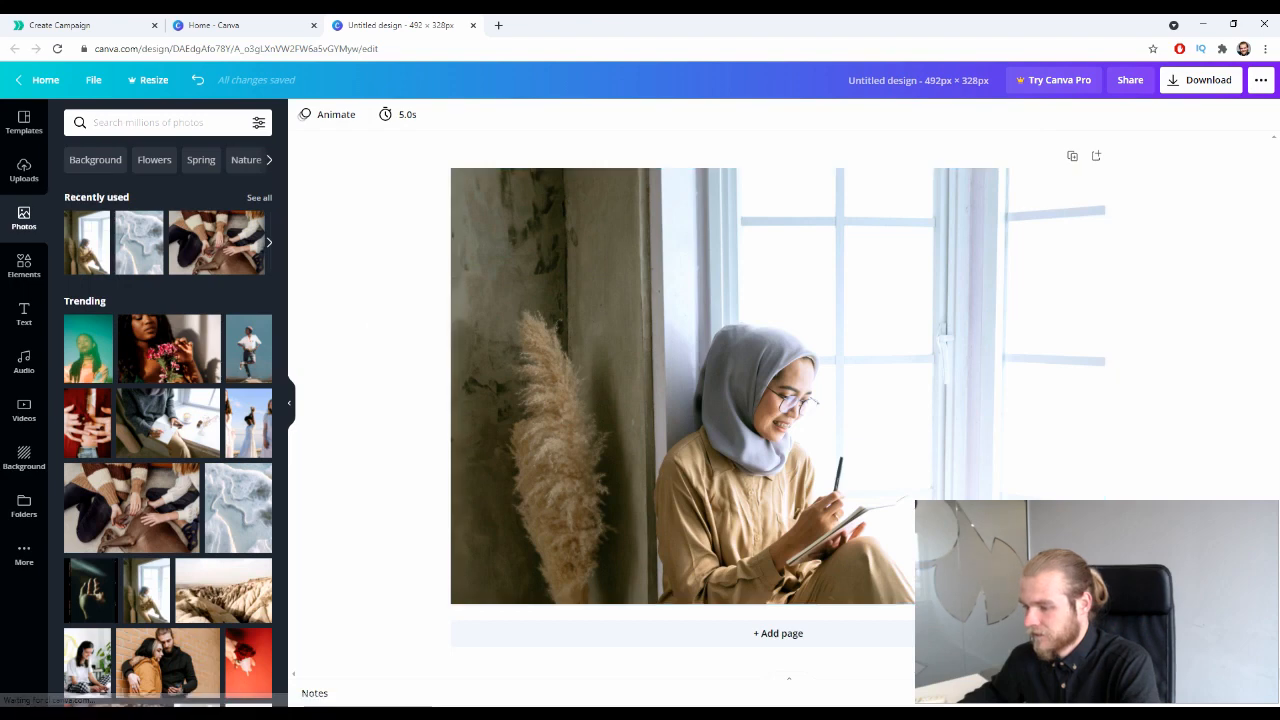
# Switch back to the Evadav campaign form and add the downloaded Untitled design (22).png as Creative 1's image
pyautogui.click(60, 25)
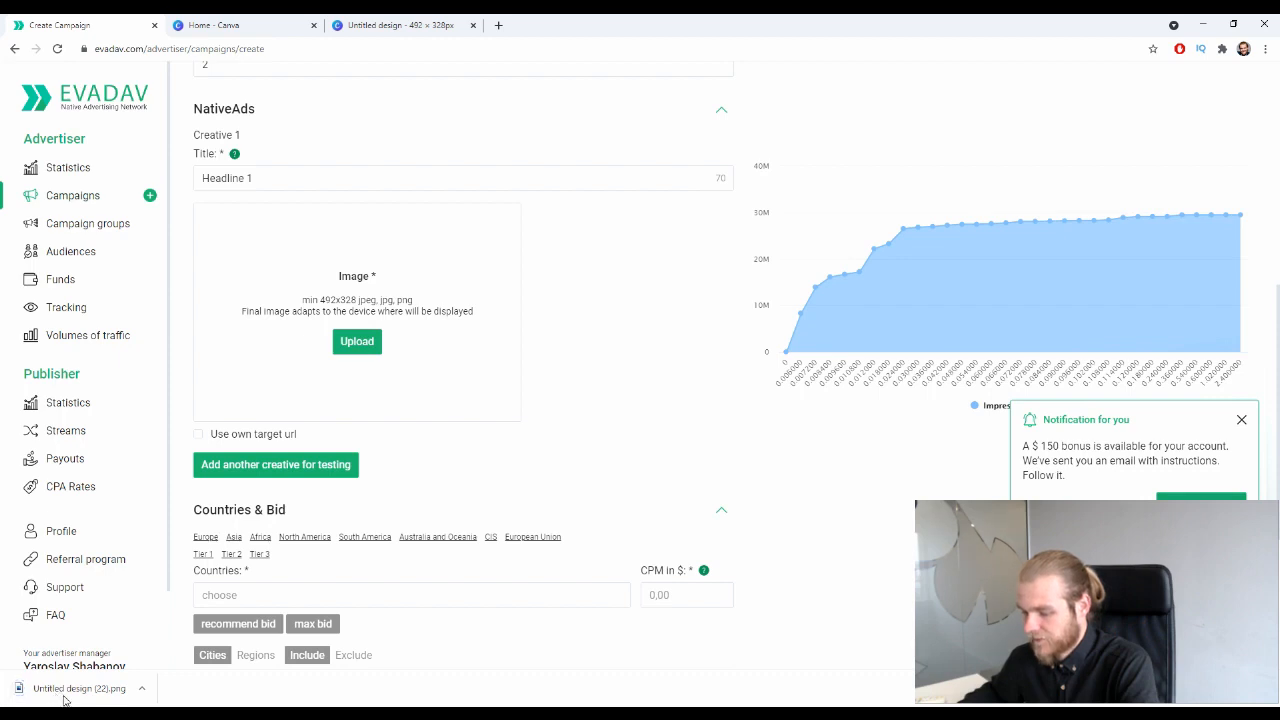
pyautogui.moveTo(62, 698); pyautogui.dragTo(392, 314)
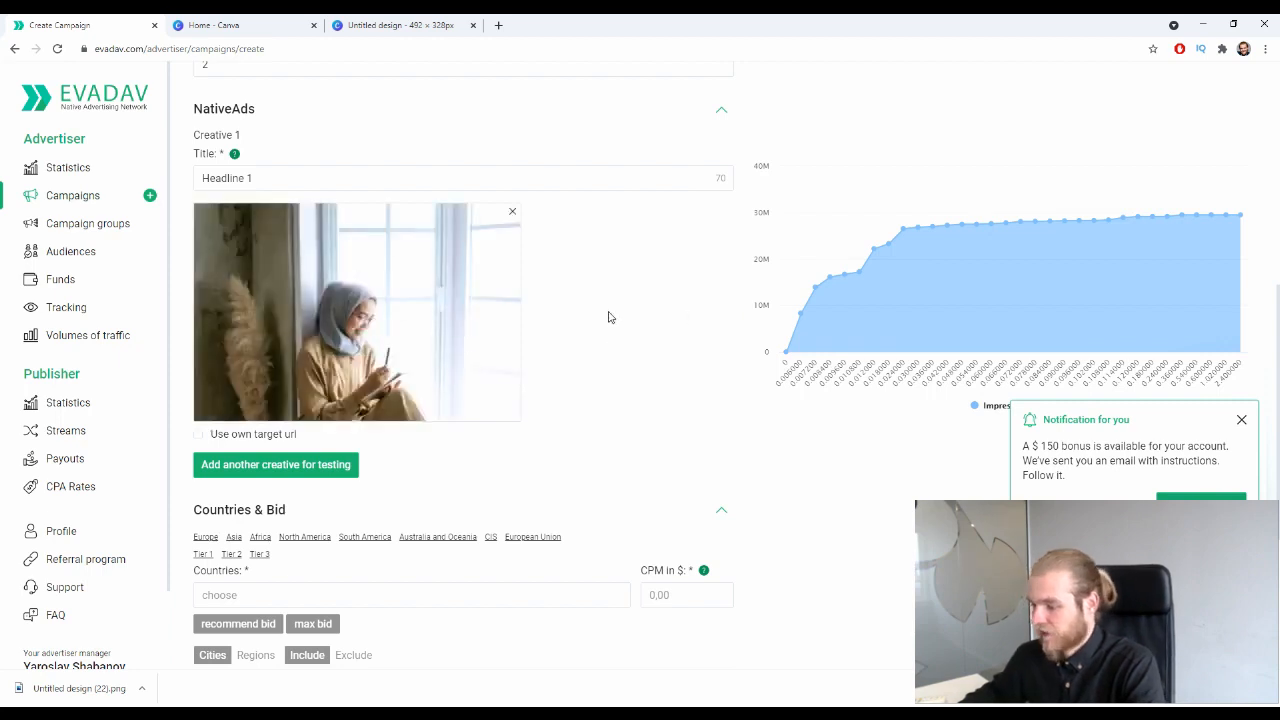
pyautogui.scroll(1, 417, 271)
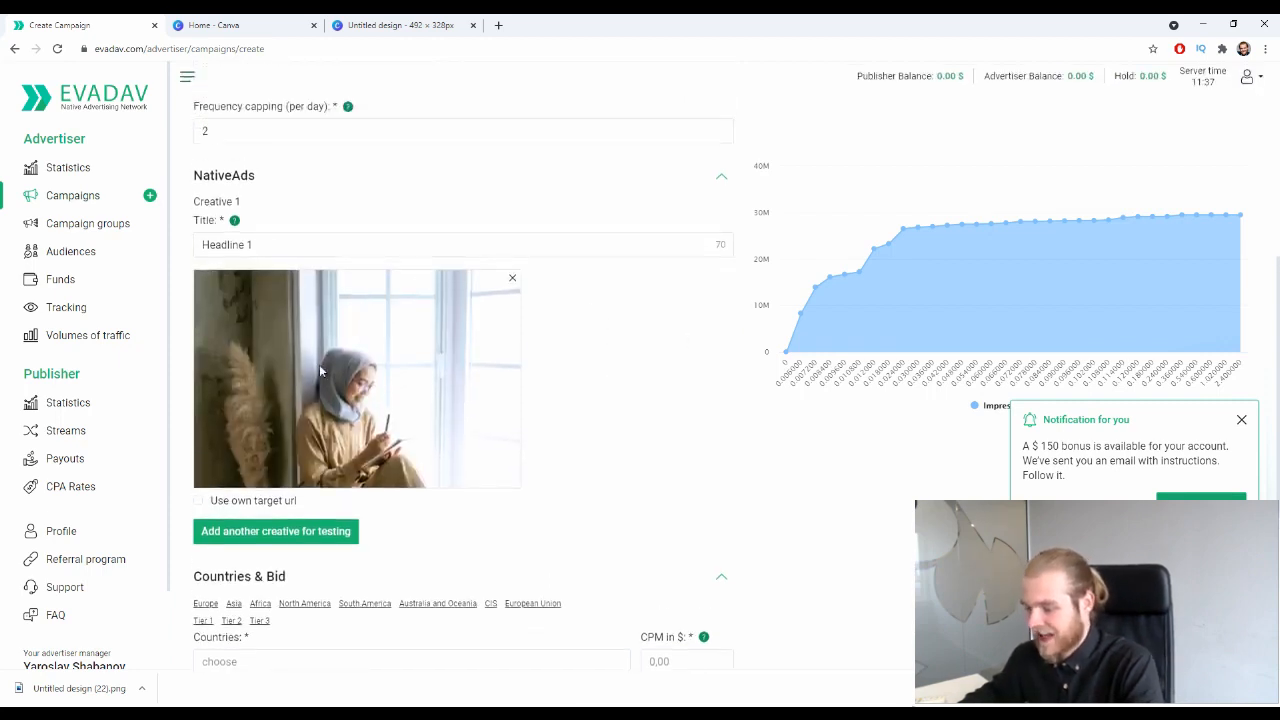
pyautogui.scroll(-1, 560, 487)
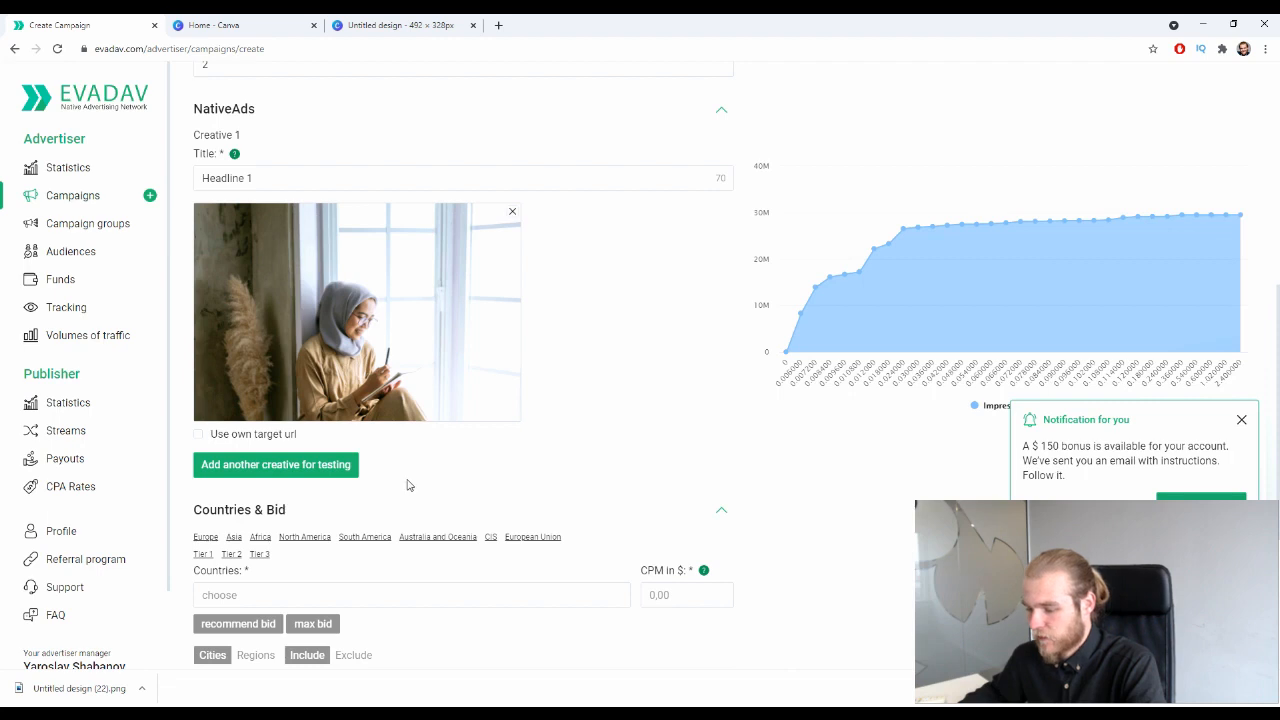
# Add another creative for testing and delete Creative 2 again
pyautogui.click(266, 468)
pyautogui.scroll(-5, 270, 480)
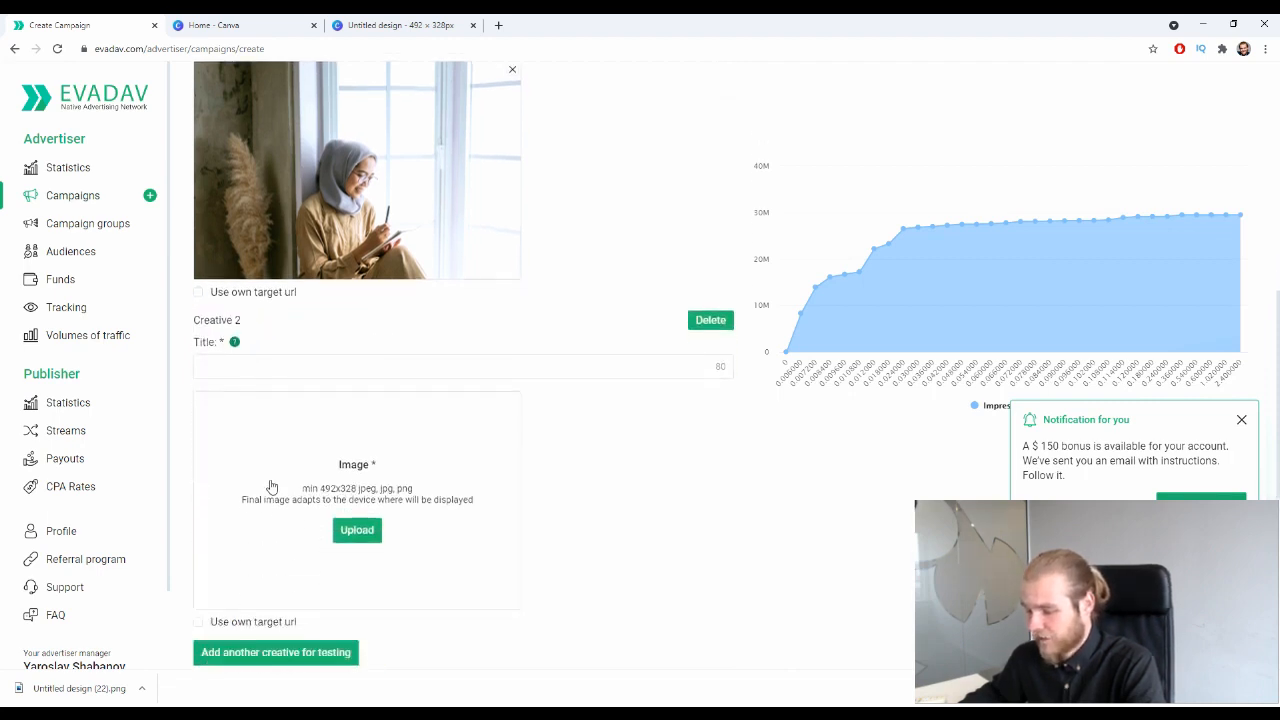
pyautogui.scroll(3, 366, 505)
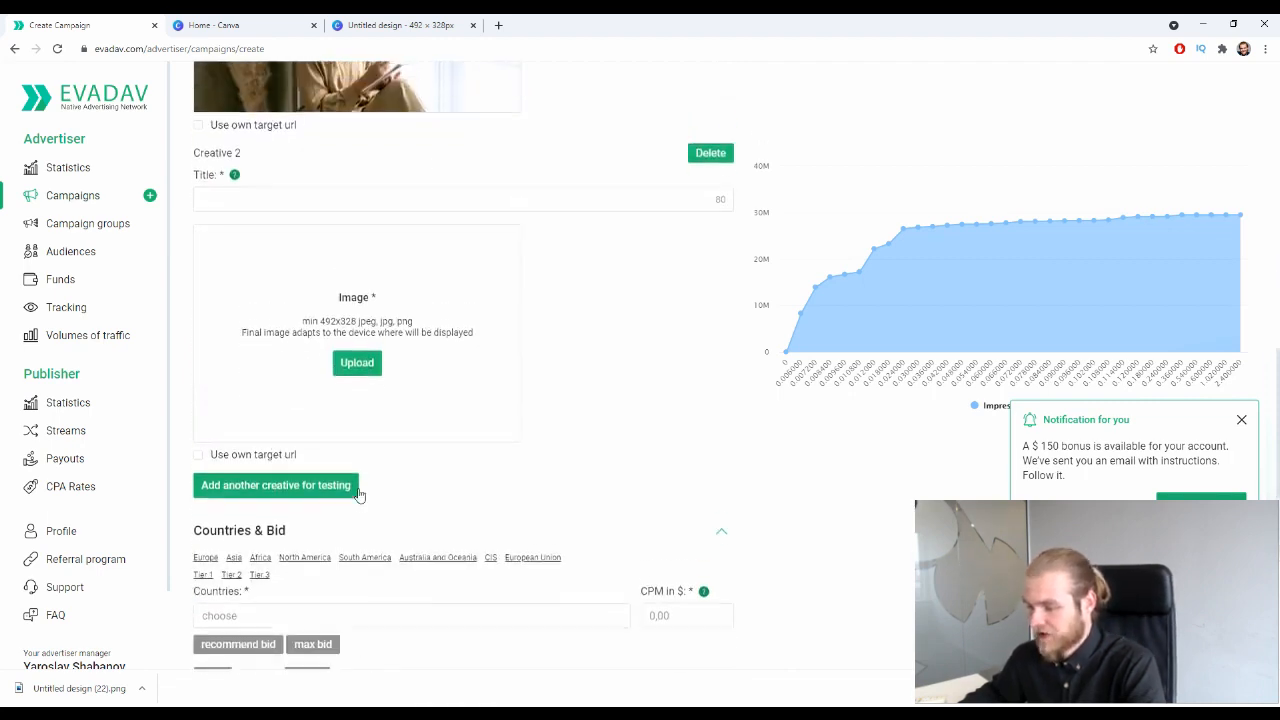
pyautogui.click(710, 326)
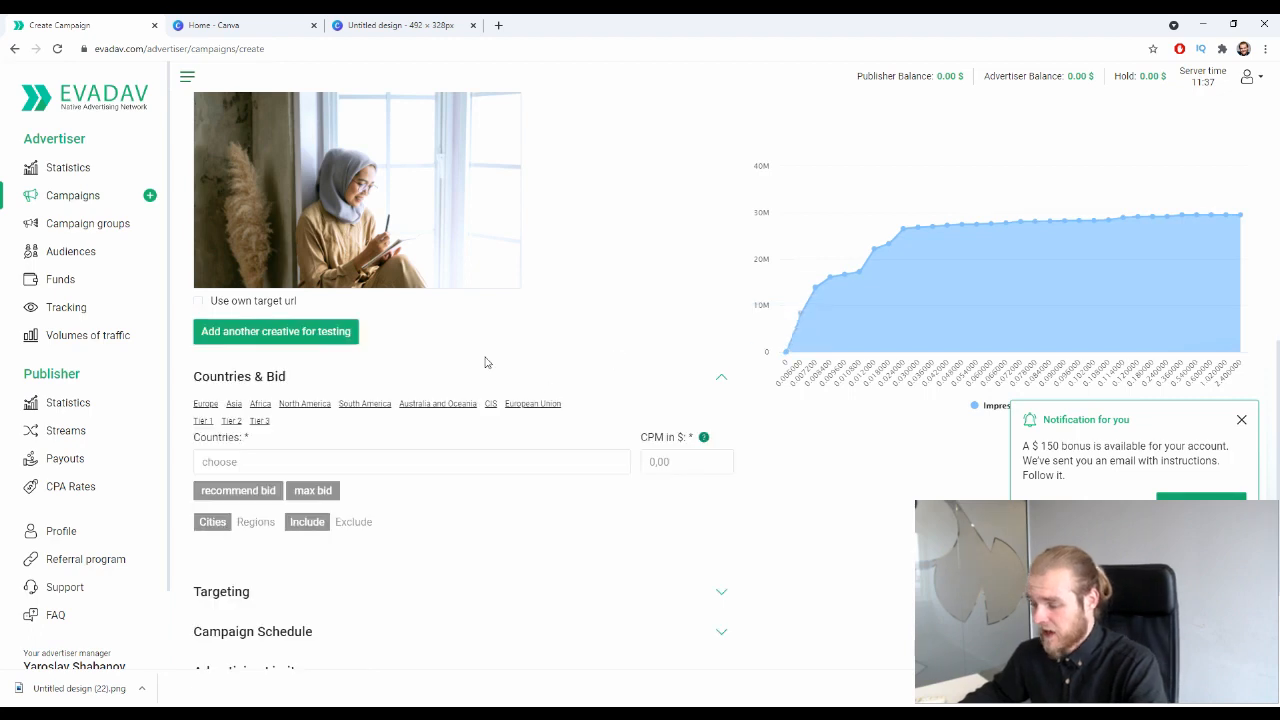
# Choose Argentina from the country list as the campaign's target country
pyautogui.scroll(3, 485, 350)
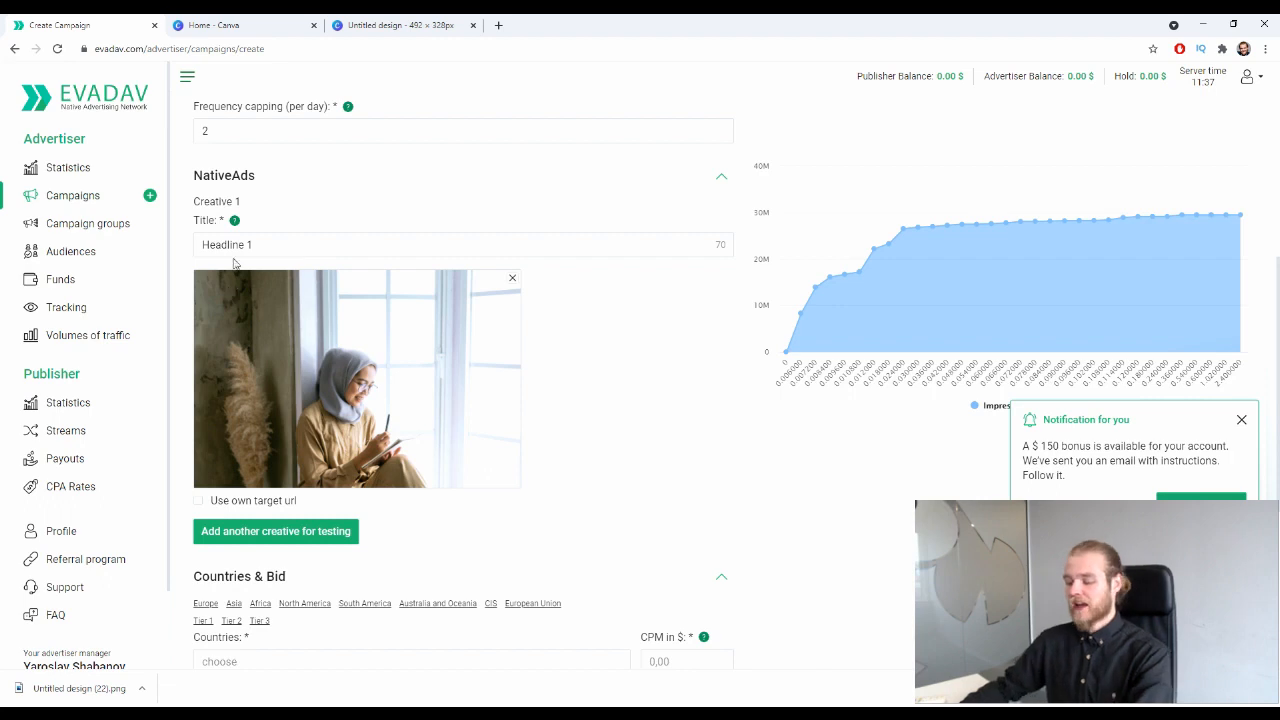
pyautogui.scroll(-2, 228, 286)
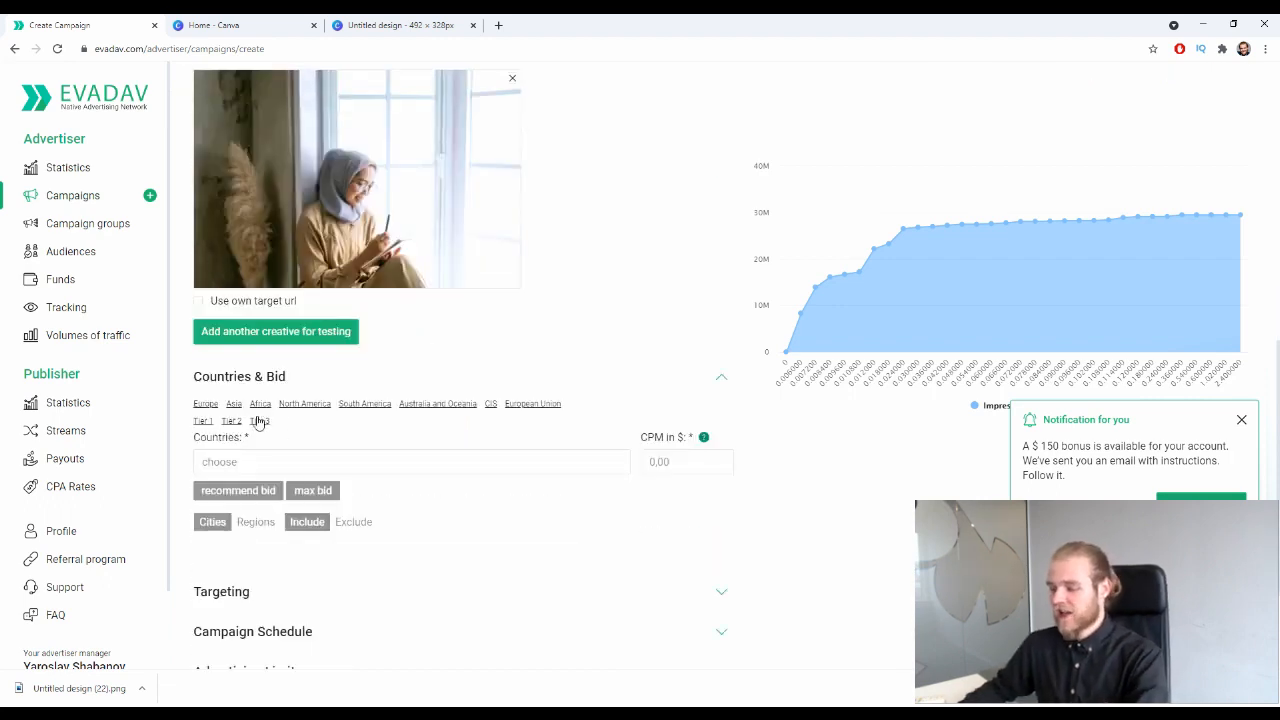
pyautogui.scroll(-2, 285, 412)
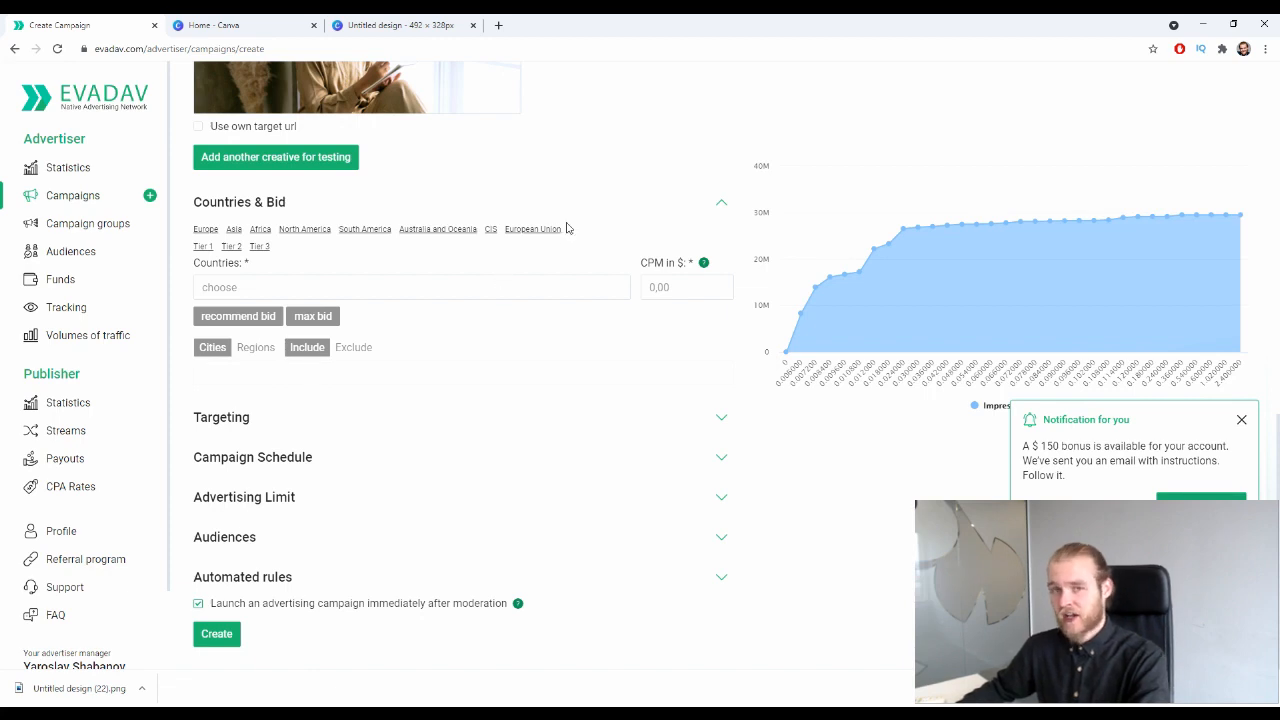
pyautogui.click(457, 286)
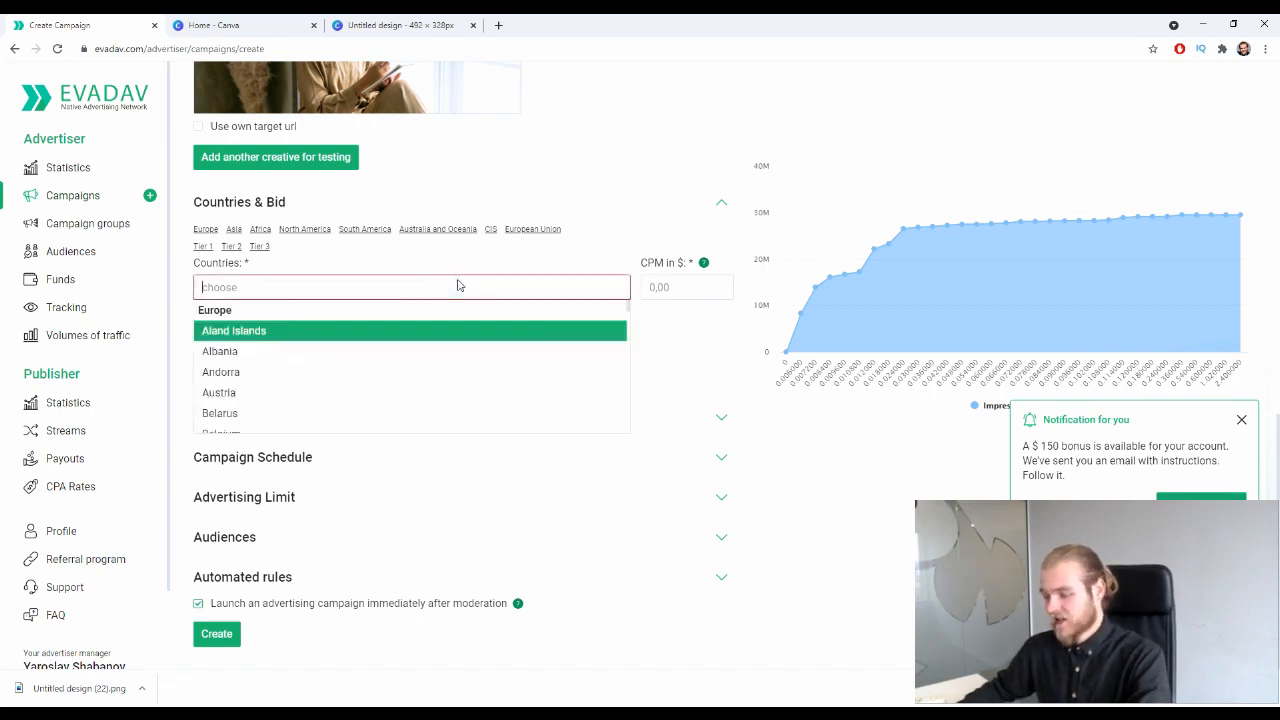
pyautogui.scroll(-8, 420, 355)
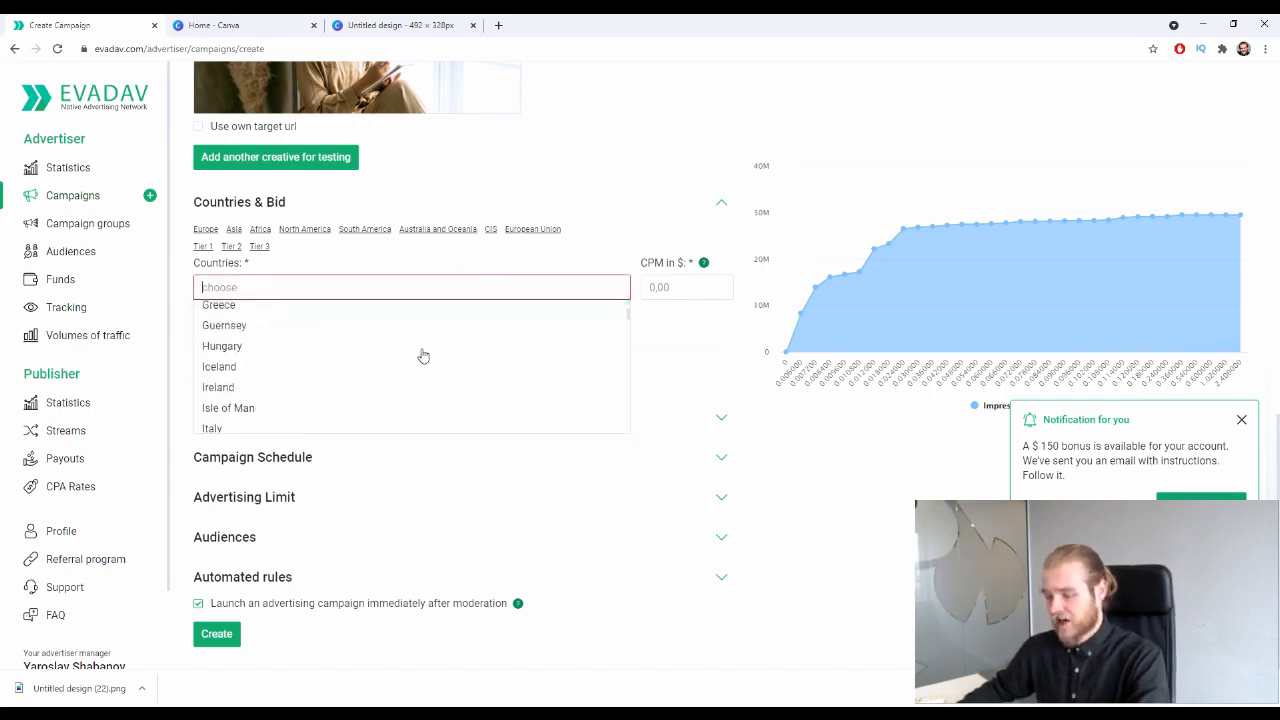
pyautogui.scroll(-20, 405, 356)
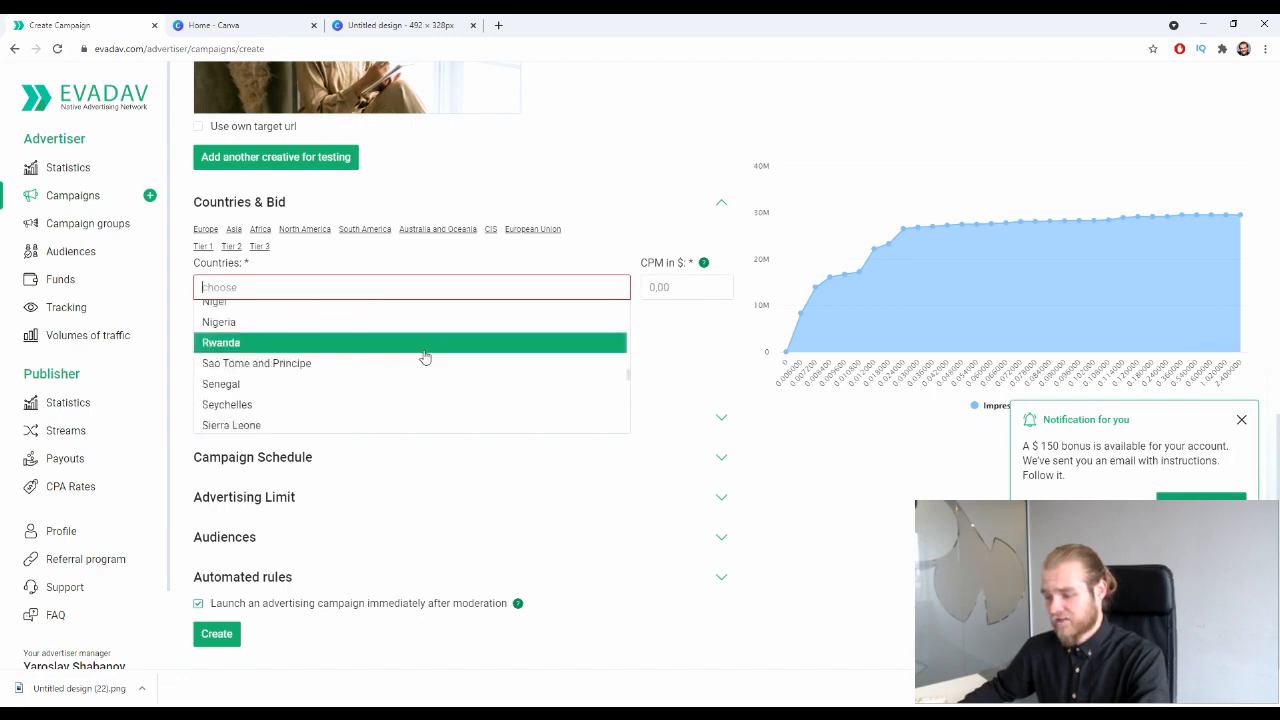
pyautogui.scroll(-20, 413, 355)
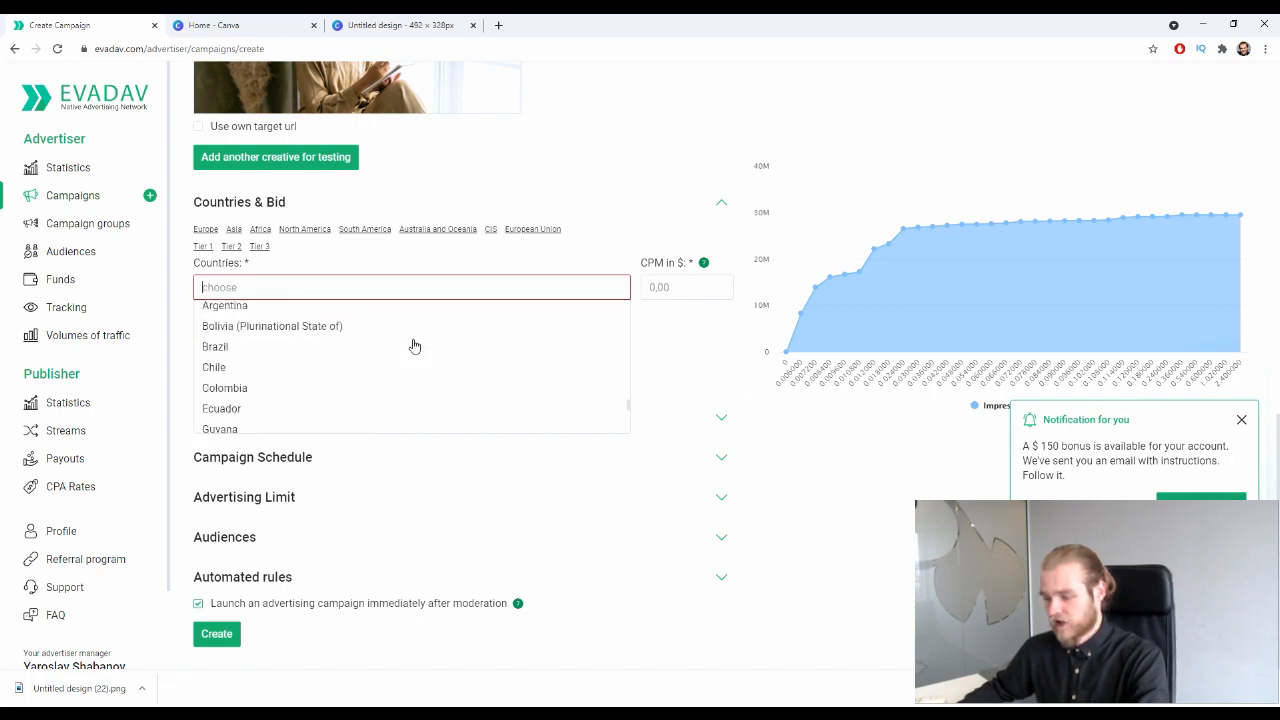
pyautogui.scroll(1, 410, 346)
pyautogui.click(349, 370)
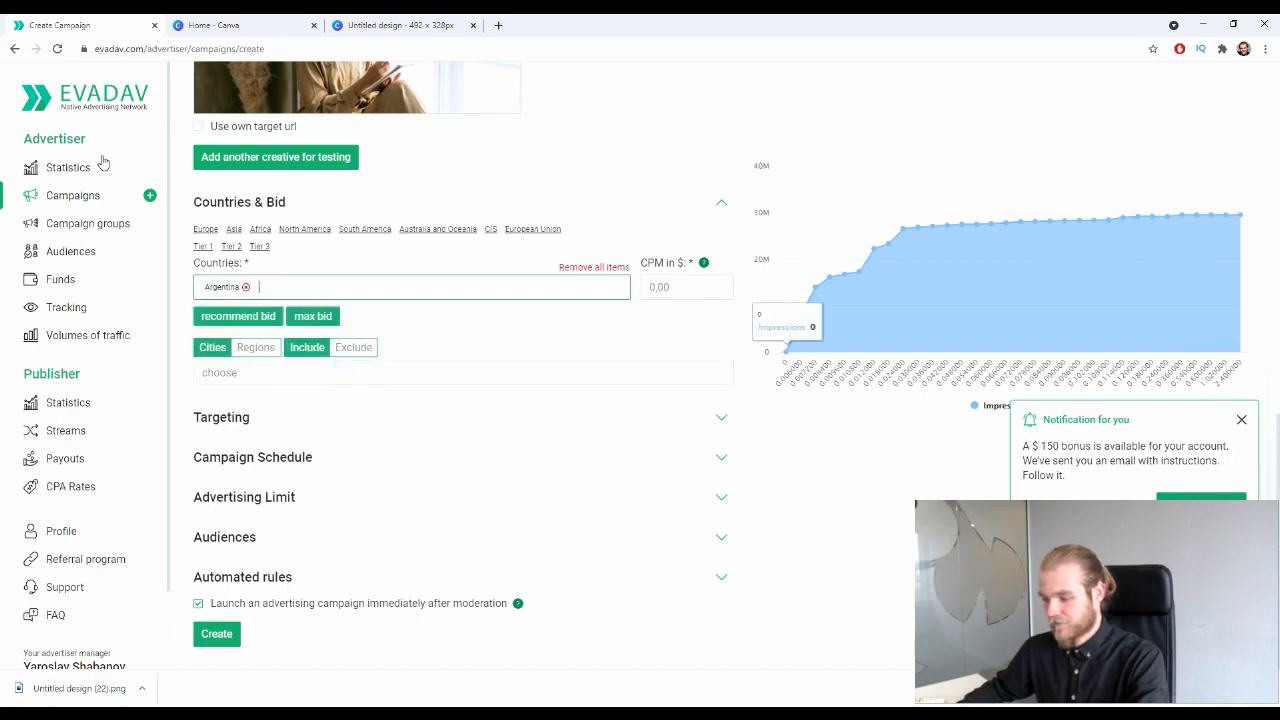
pyautogui.click(505, 318)
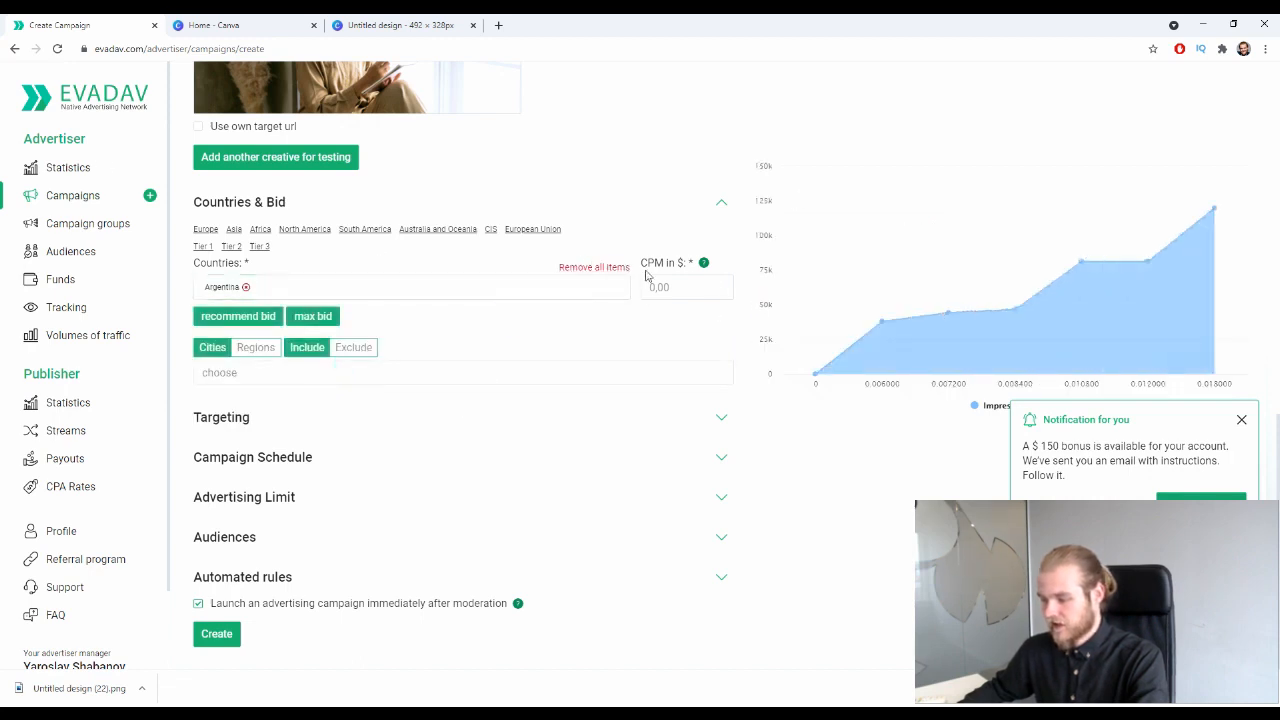
# Set the CPM bid for Argentina to $0.025
pyautogui.click(692, 290)
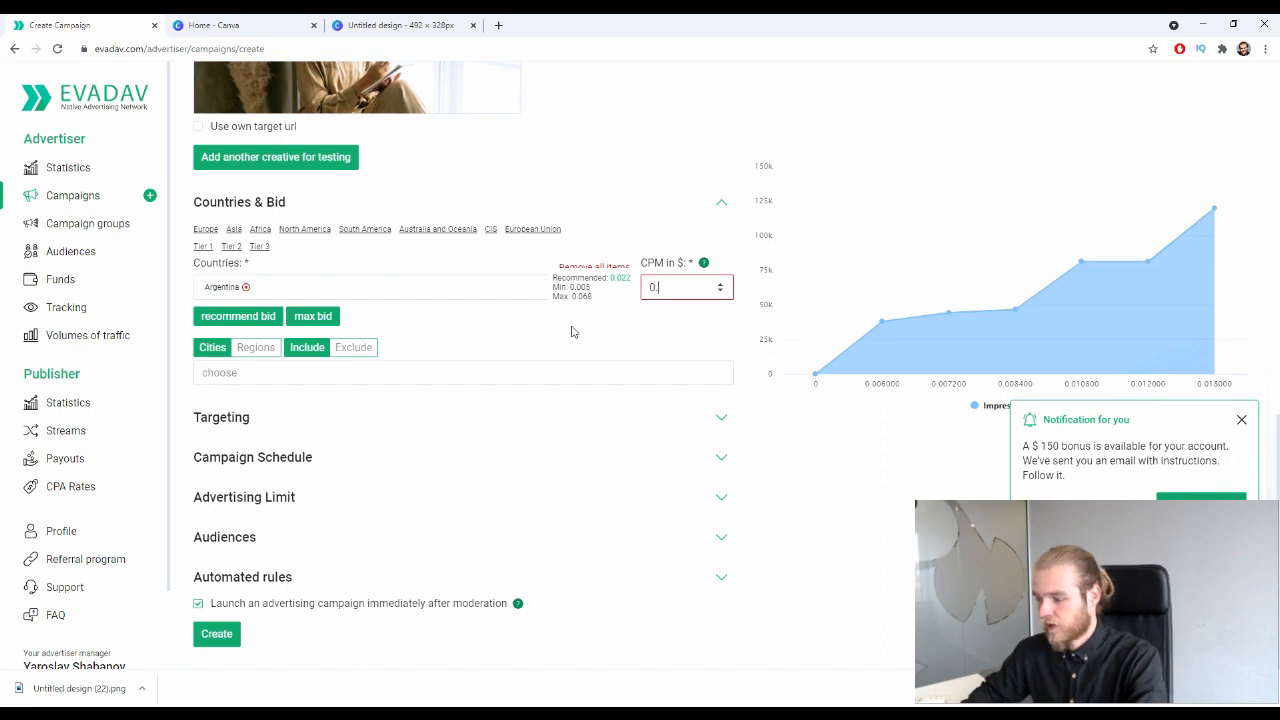
pyautogui.write('5')
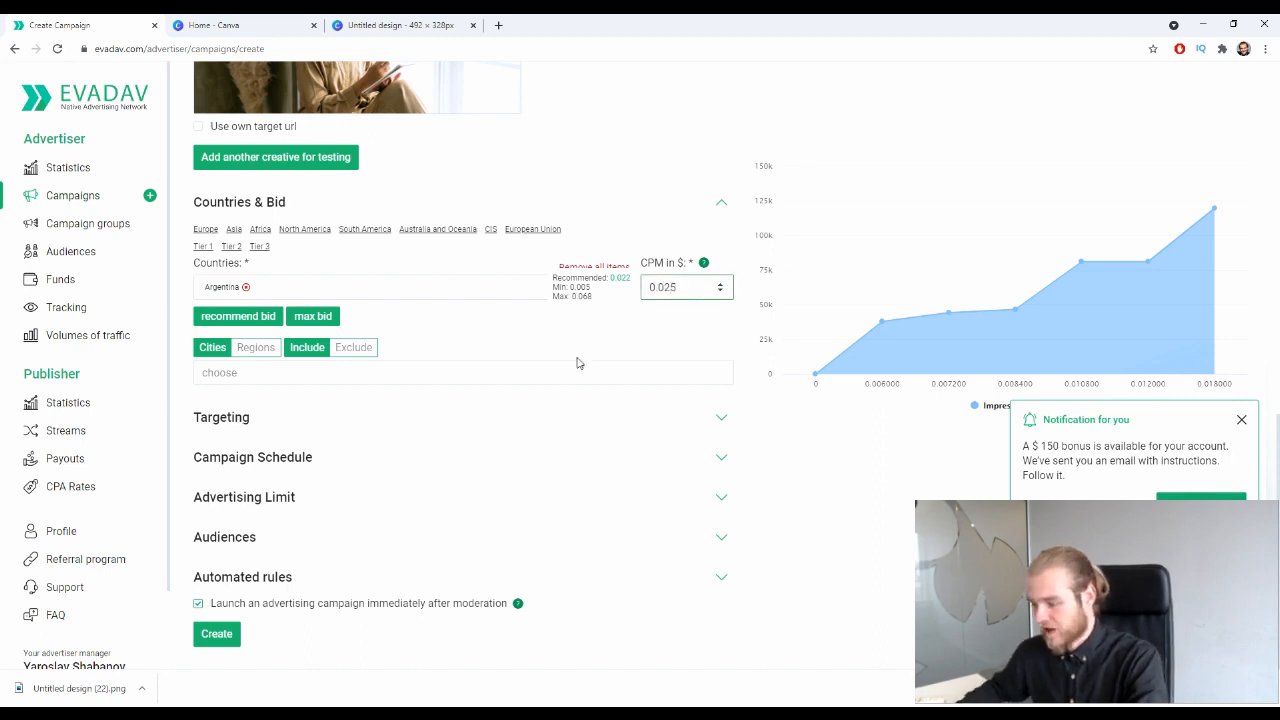
# Try the Cities and Regions options for Argentina's location targeting, ending on Cities
pyautogui.click(661, 320)
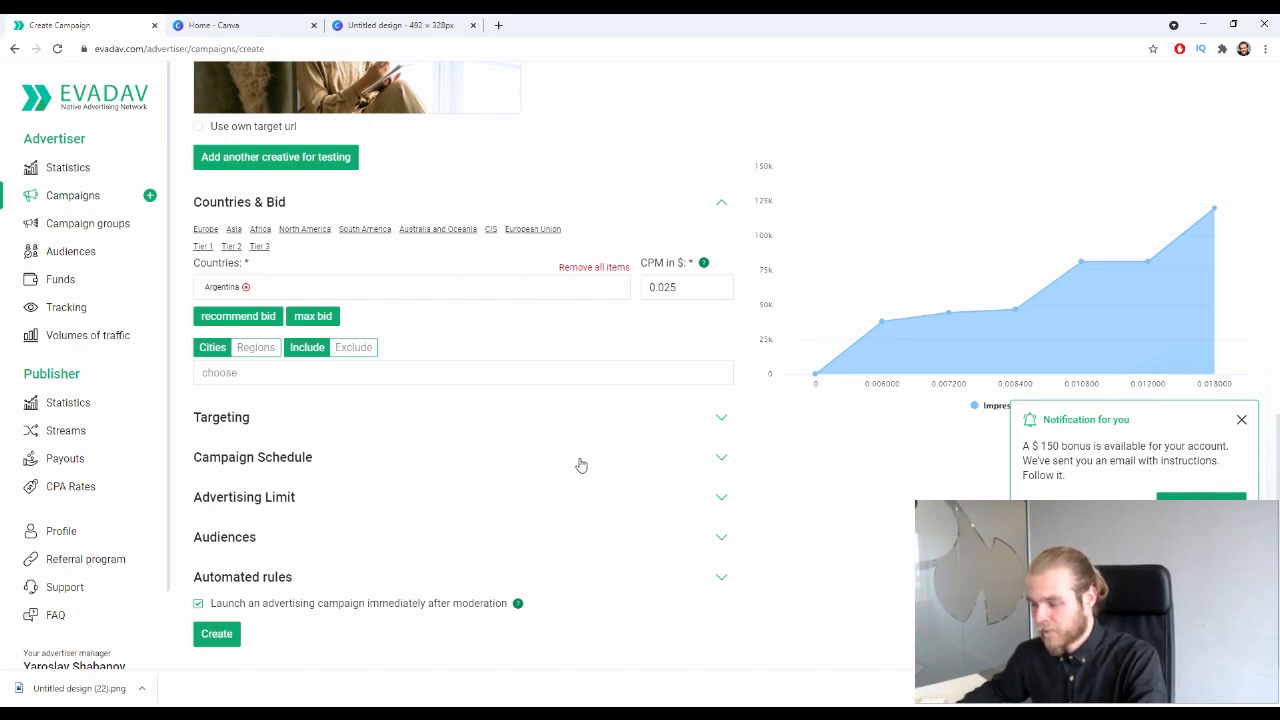
pyautogui.click(333, 374)
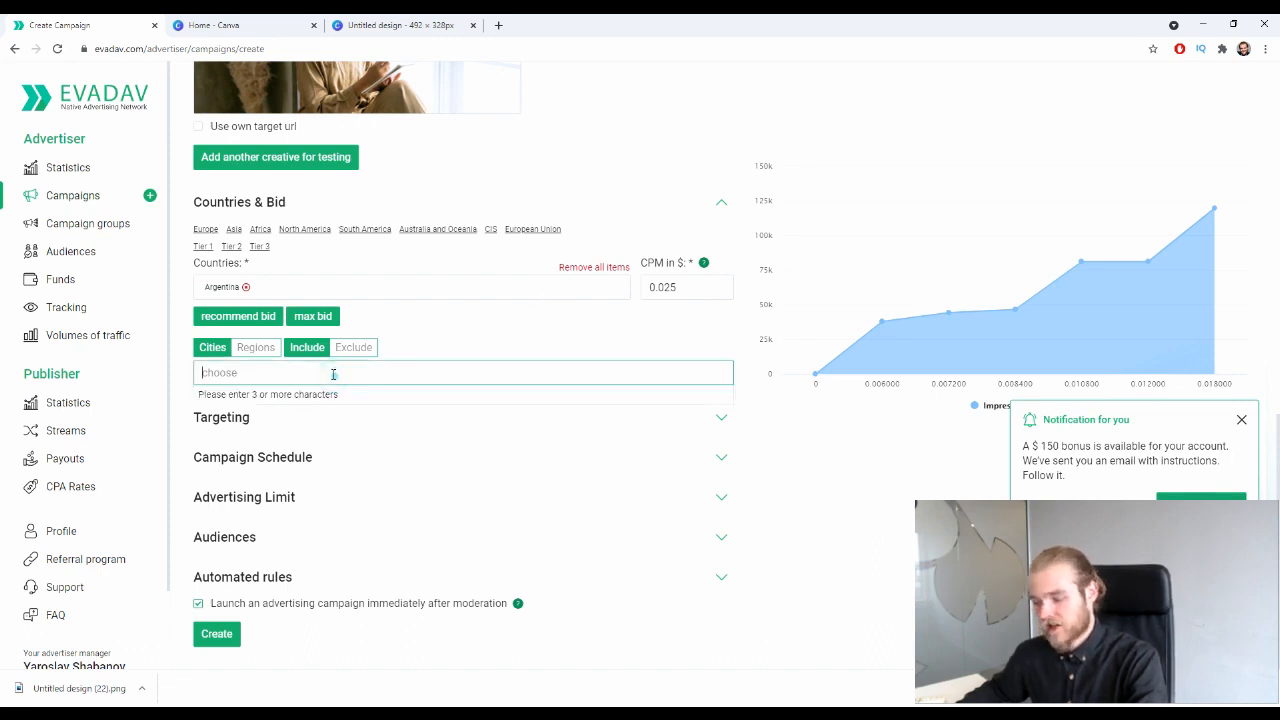
pyautogui.click(247, 348)
pyautogui.click(226, 348)
pyautogui.click(255, 349)
pyautogui.click(216, 348)
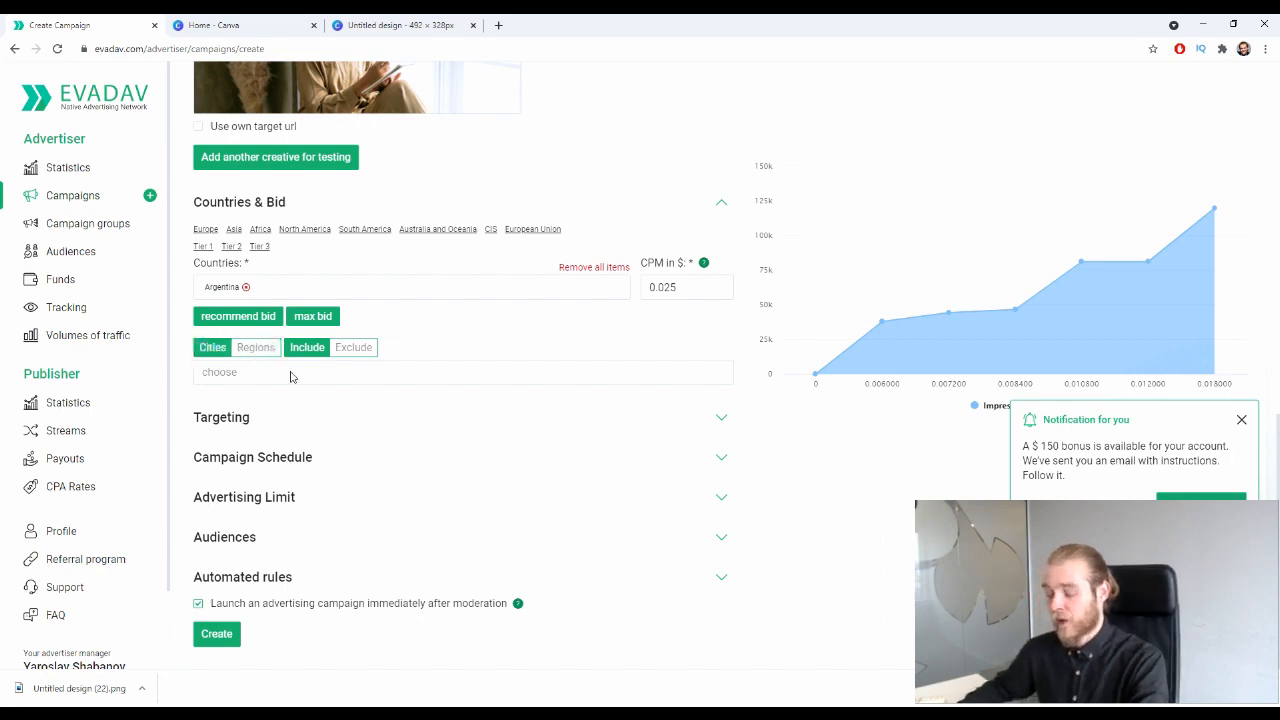
# Search for "Bueno" and include the city Buenos Aires (Buenos Aires F.D.) in the Argentina targeting
pyautogui.click(323, 377)
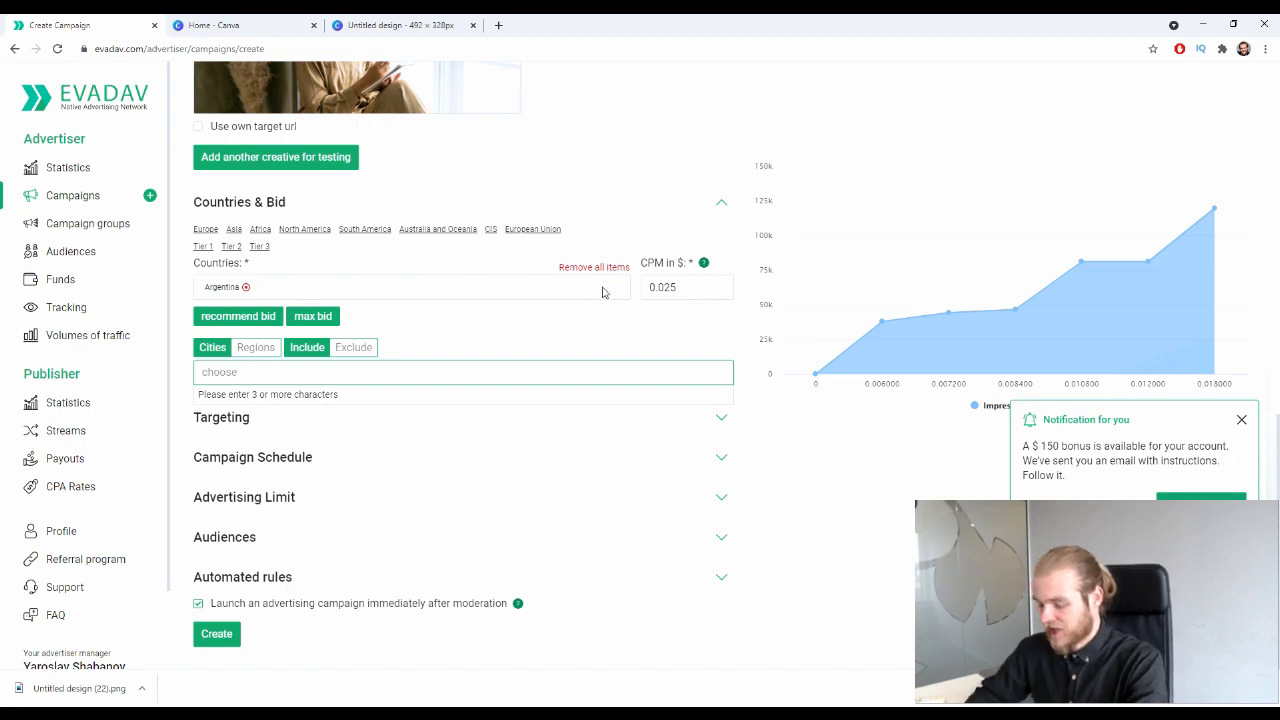
pyautogui.write('Buen')
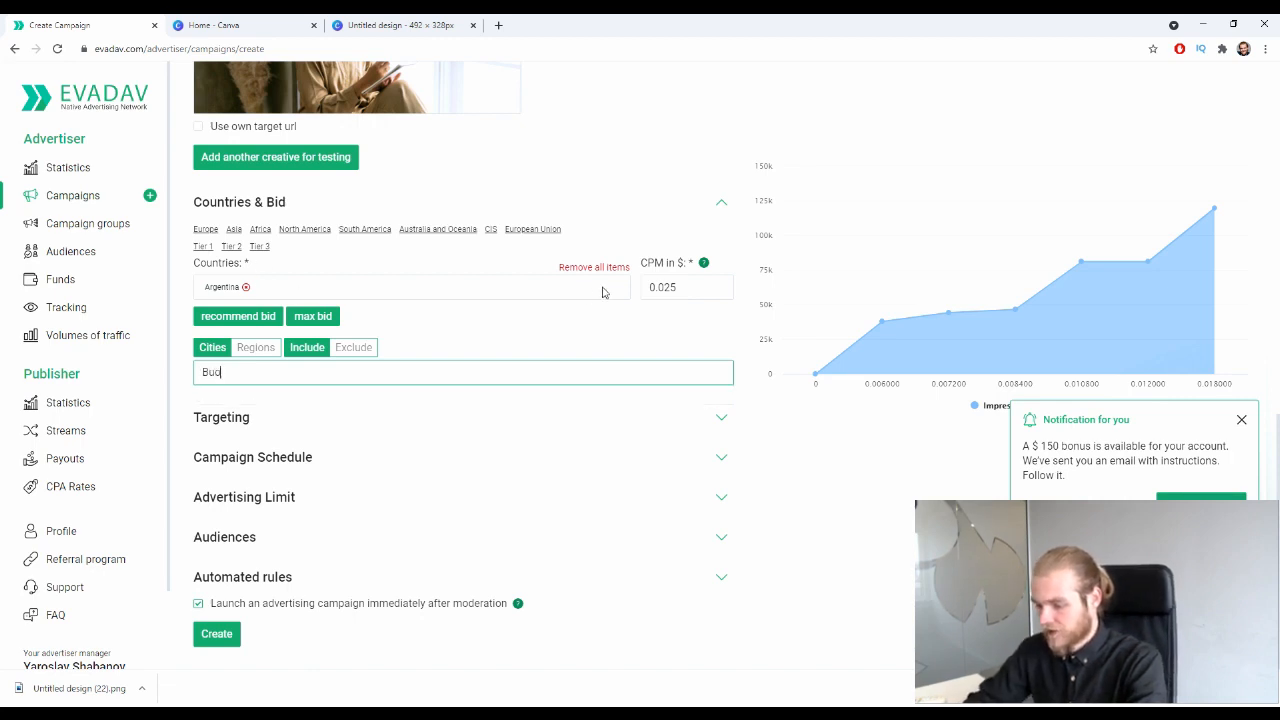
pyautogui.press('BackSpace')
pyautogui.press('BackSpace')
pyautogui.write('eno')
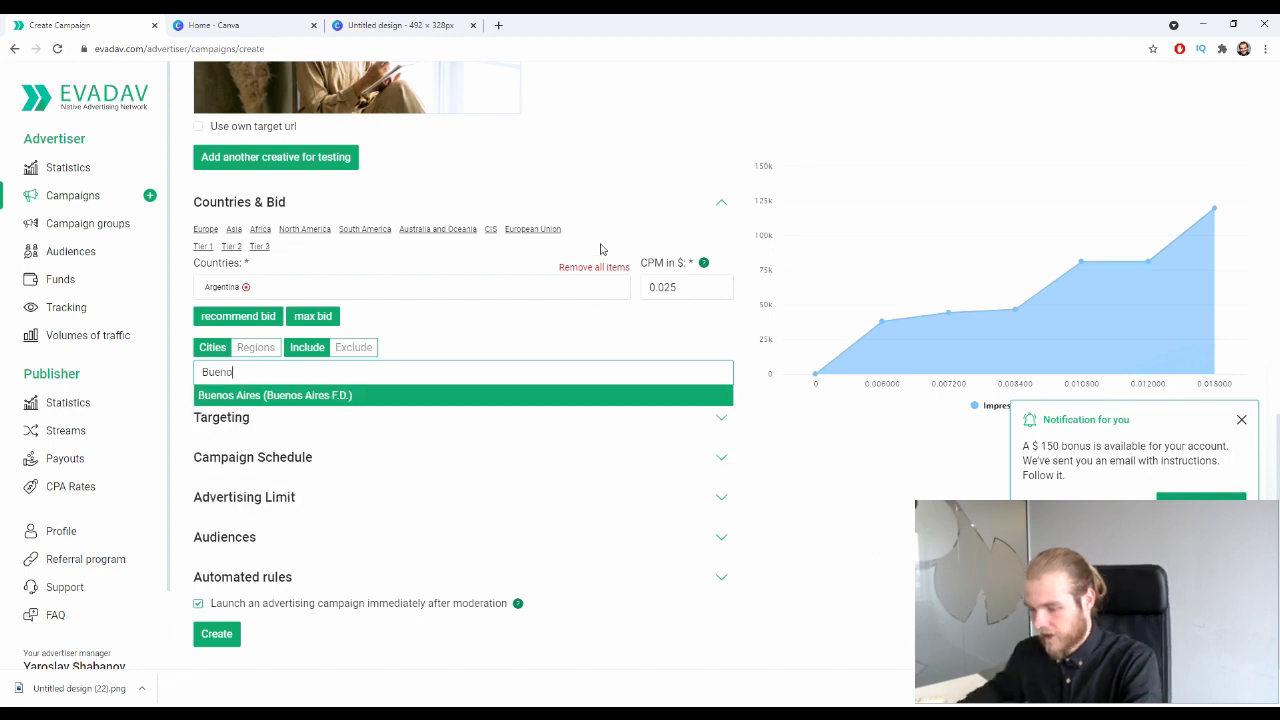
pyautogui.click(342, 396)
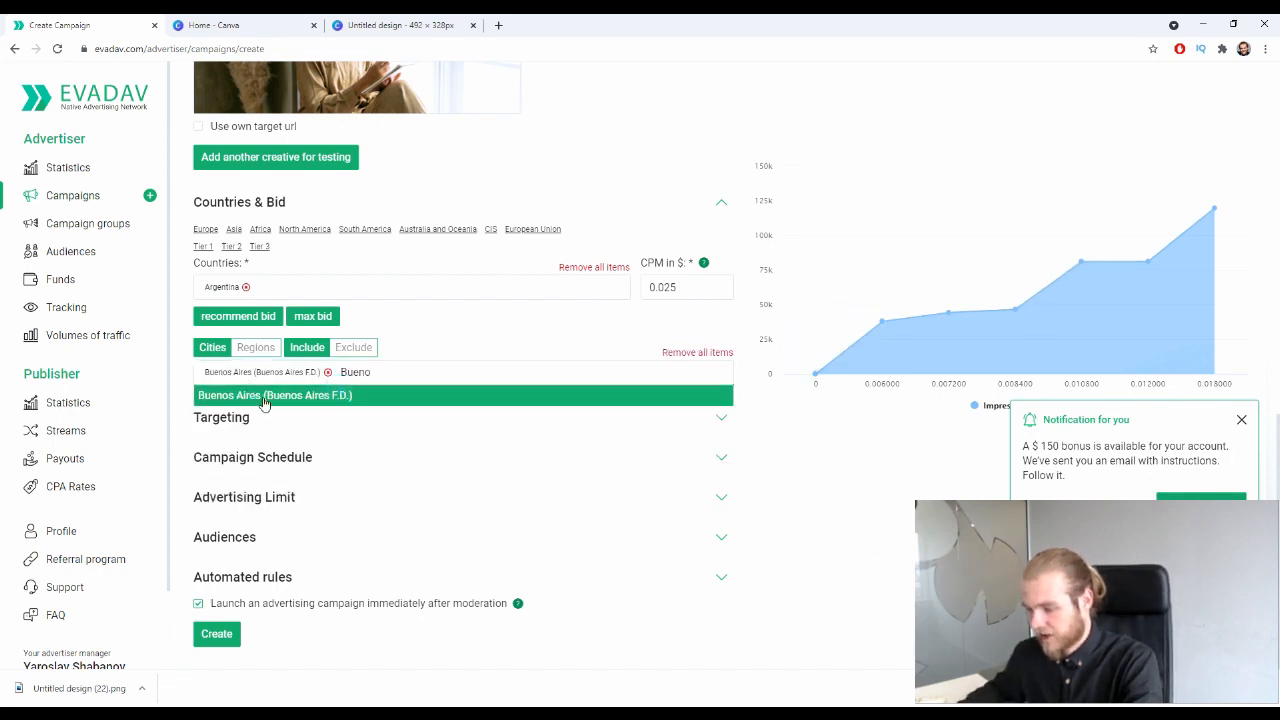
# Reset the city selection by switching to Regions and back, and include Buenos Aires (Buenos Aires F.D.) again
pyautogui.click(255, 347)
pyautogui.click(214, 348)
pyautogui.click(262, 349)
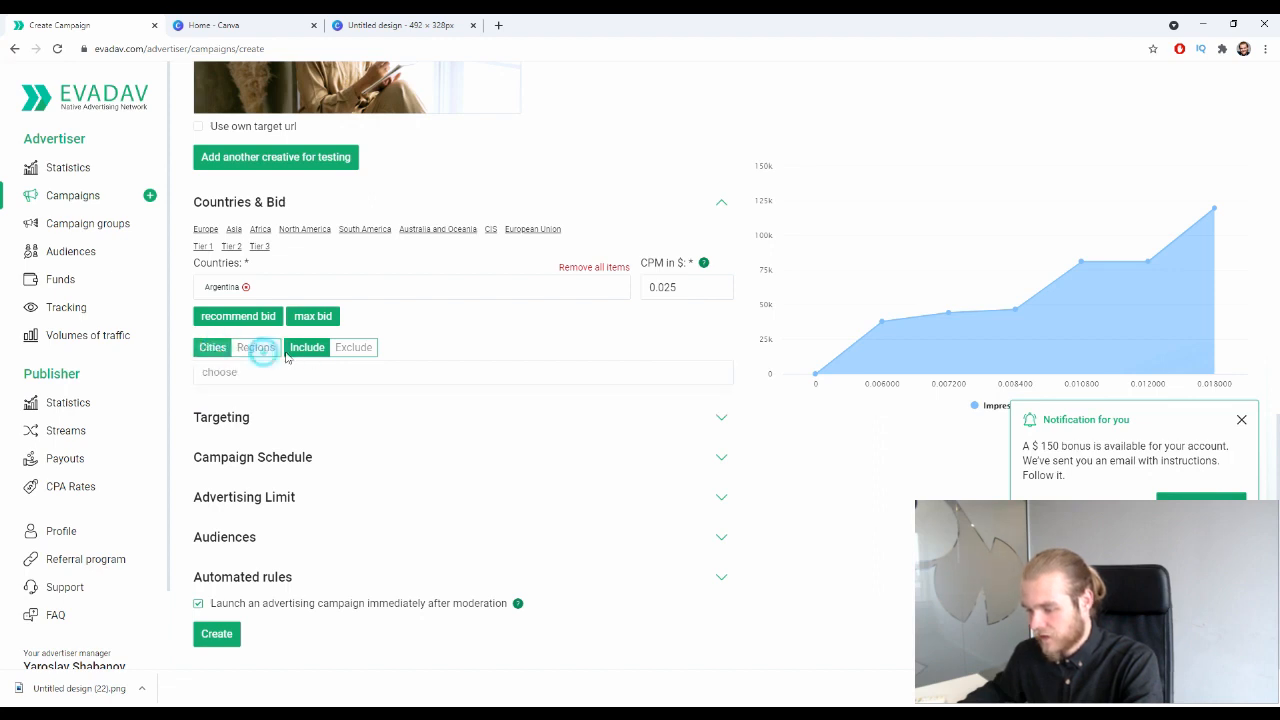
pyautogui.click(213, 347)
pyautogui.click(318, 375)
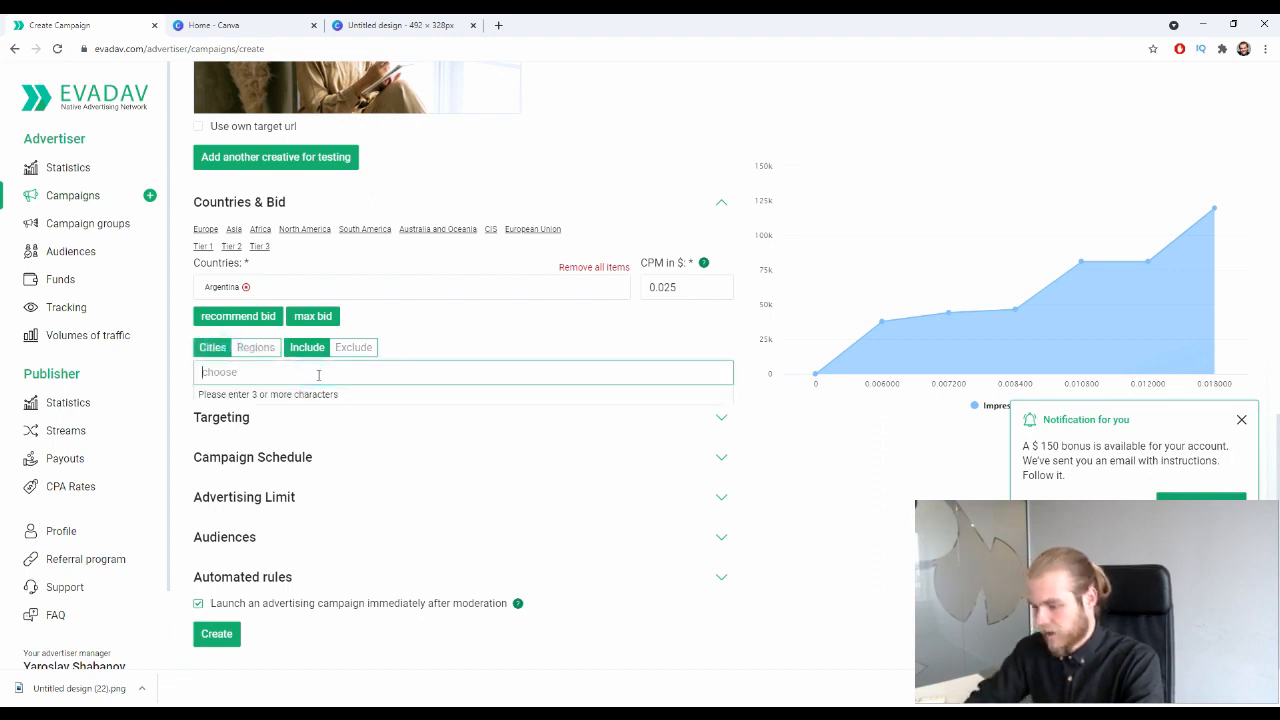
pyautogui.write('bueno')
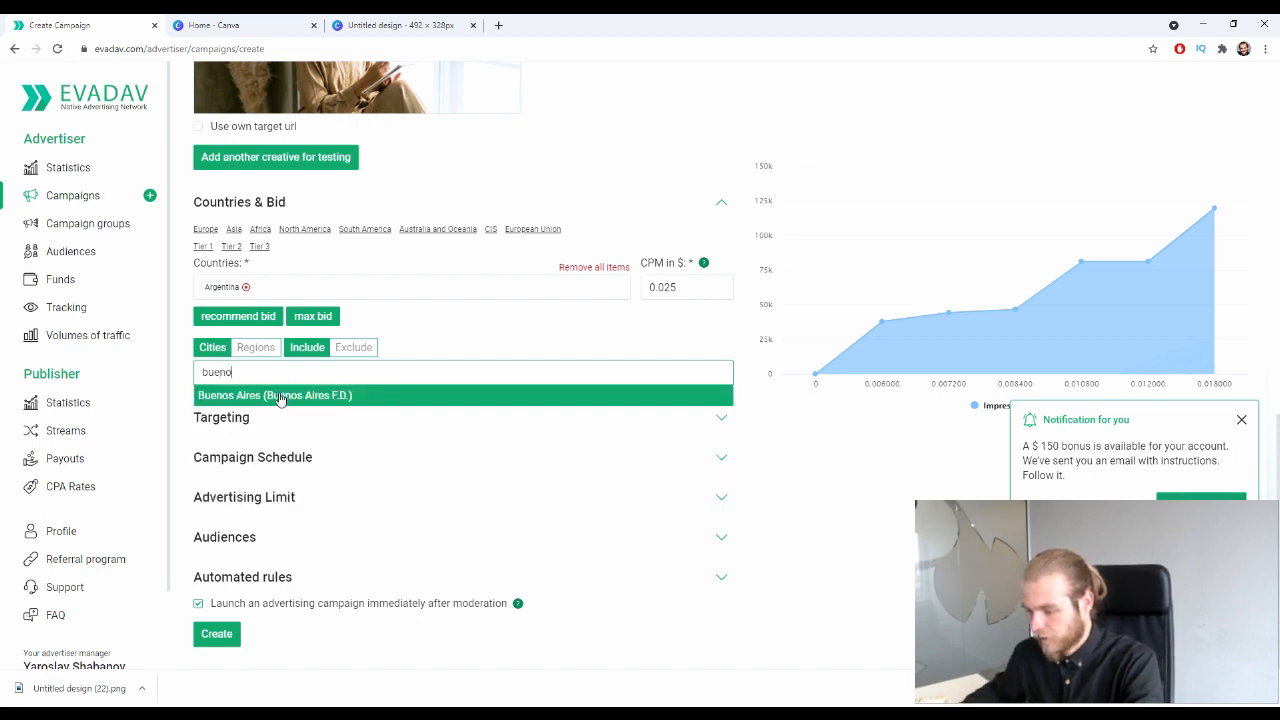
pyautogui.click(283, 396)
pyautogui.click(470, 365)
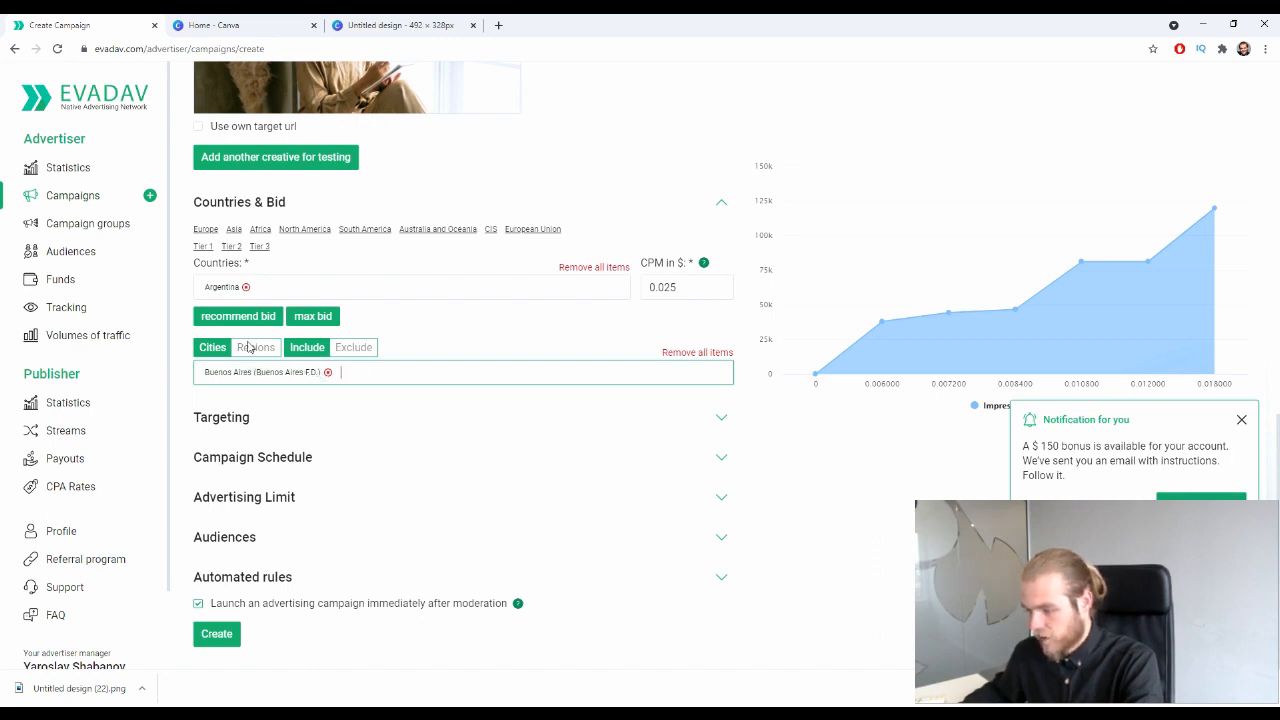
# Set the city filter to Exclude and add Buena Nueva (Mendoza) to the city list
pyautogui.click(347, 350)
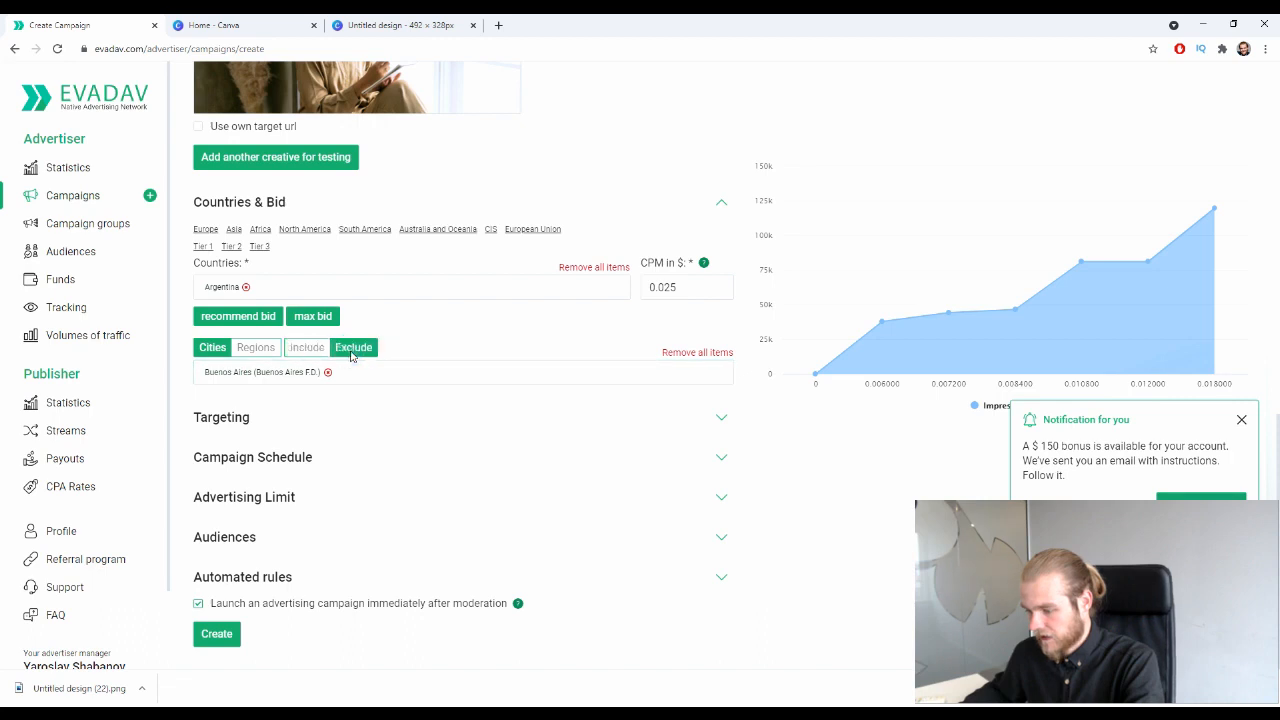
pyautogui.click(353, 374)
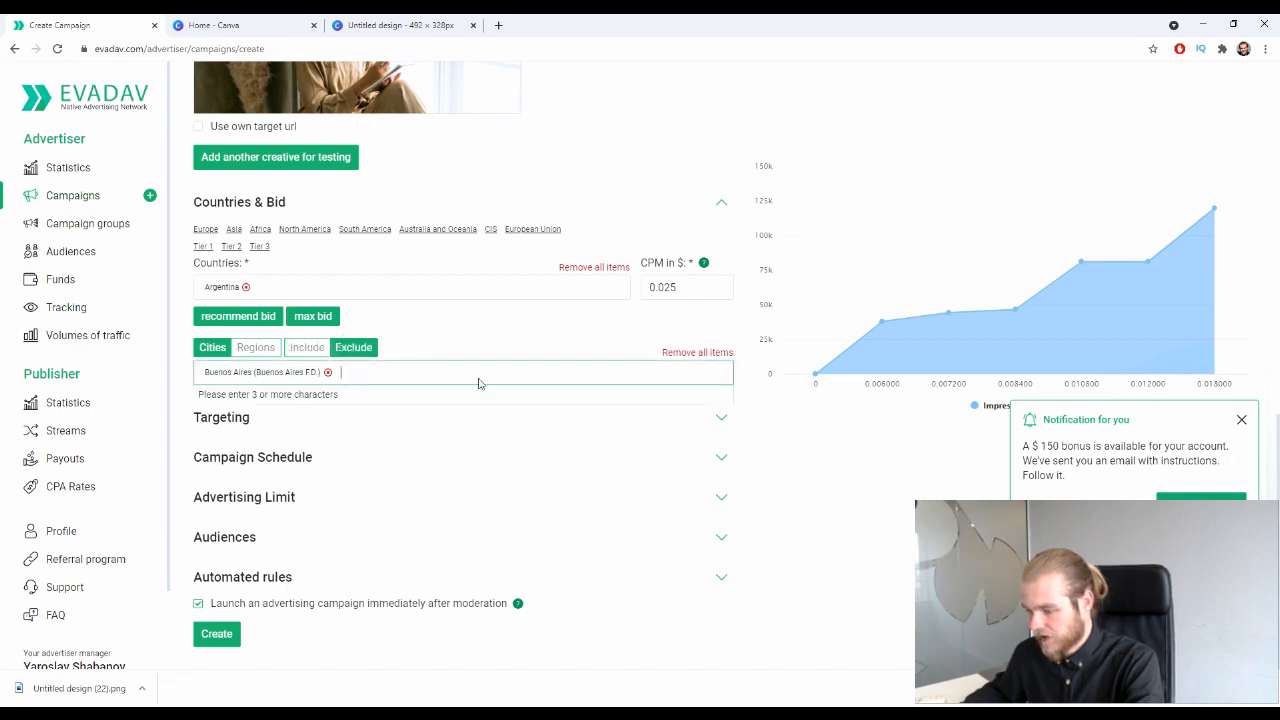
pyautogui.write('bue')
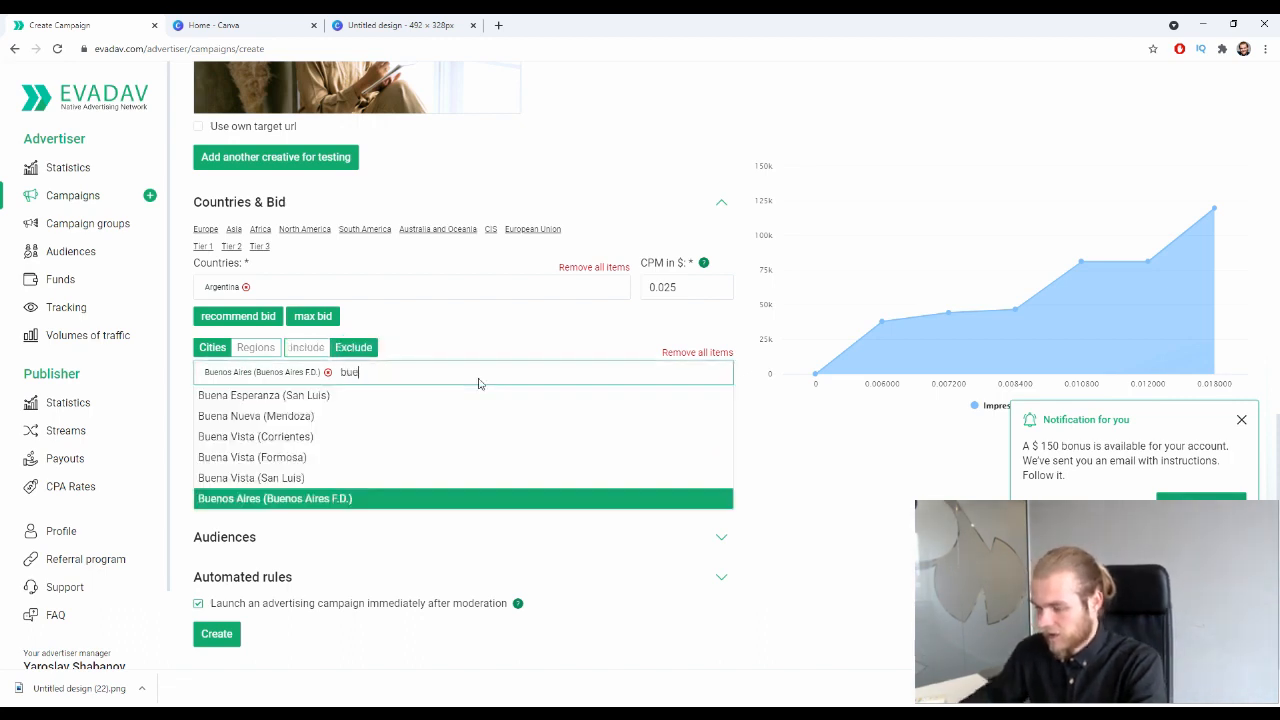
pyautogui.click(298, 417)
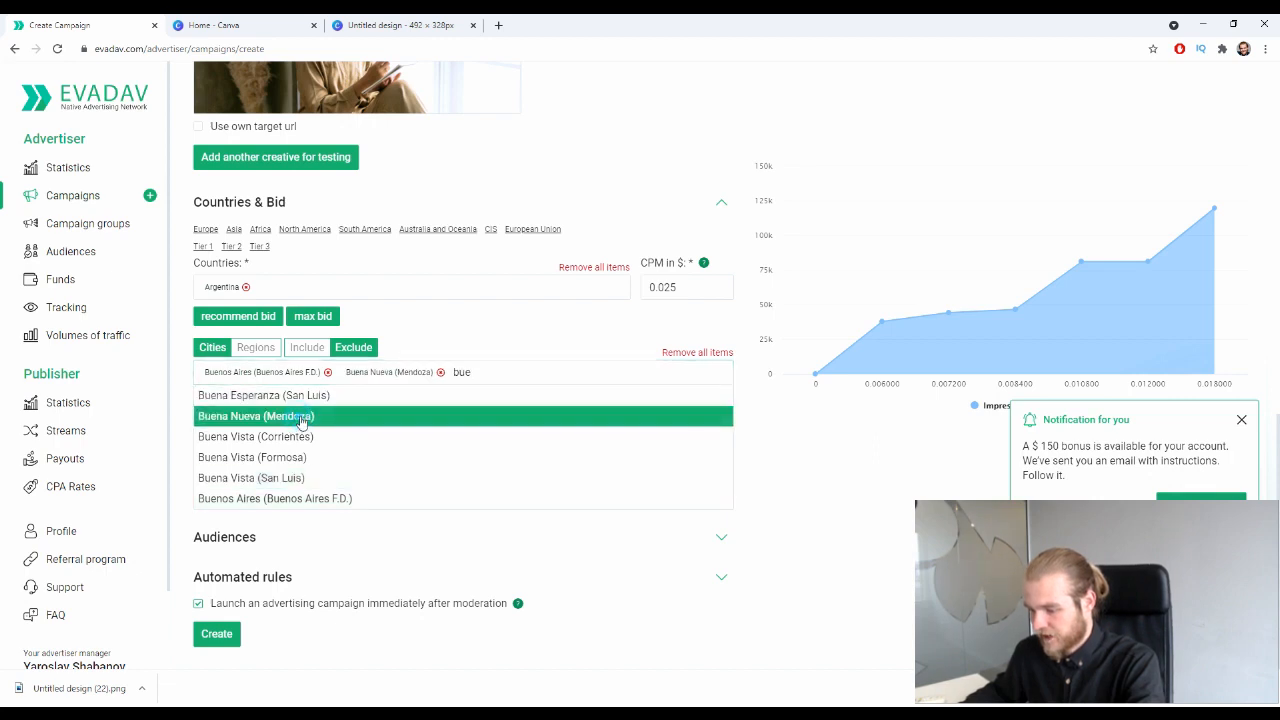
pyautogui.click(503, 369)
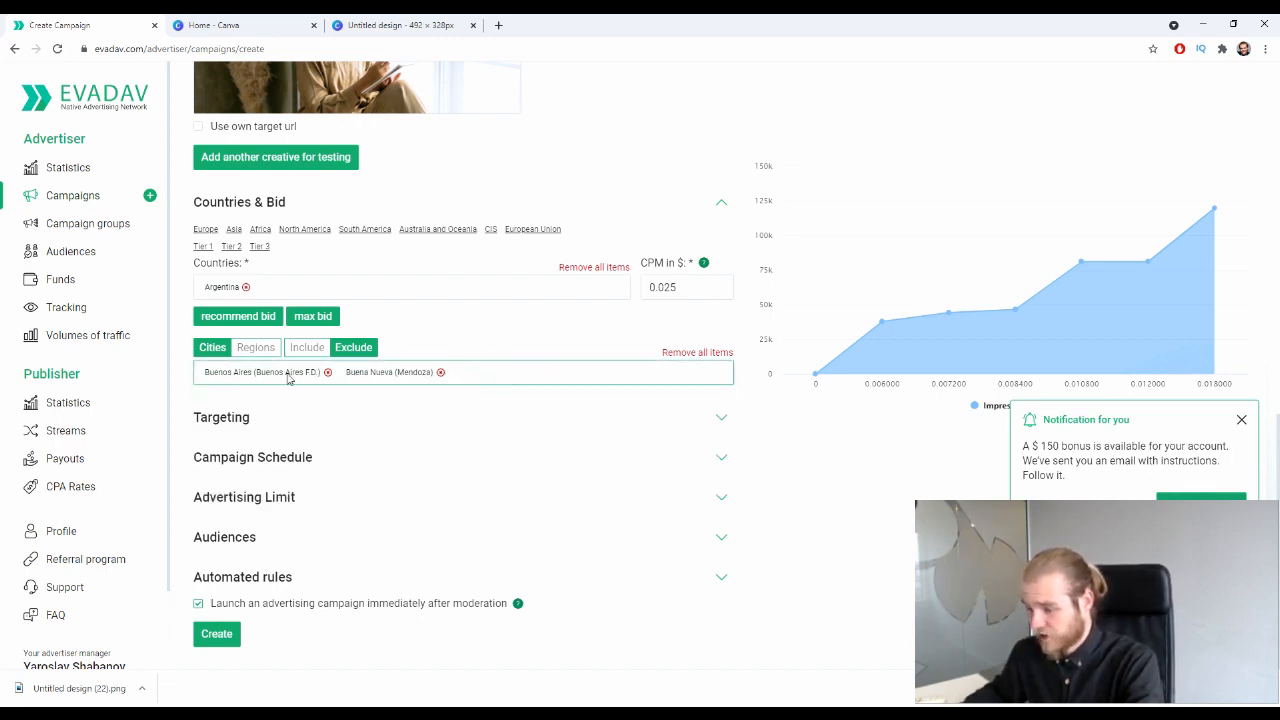
# Set the city filter back to Include and remove Buena Nueva (Mendoza) from the list
pyautogui.click(304, 347)
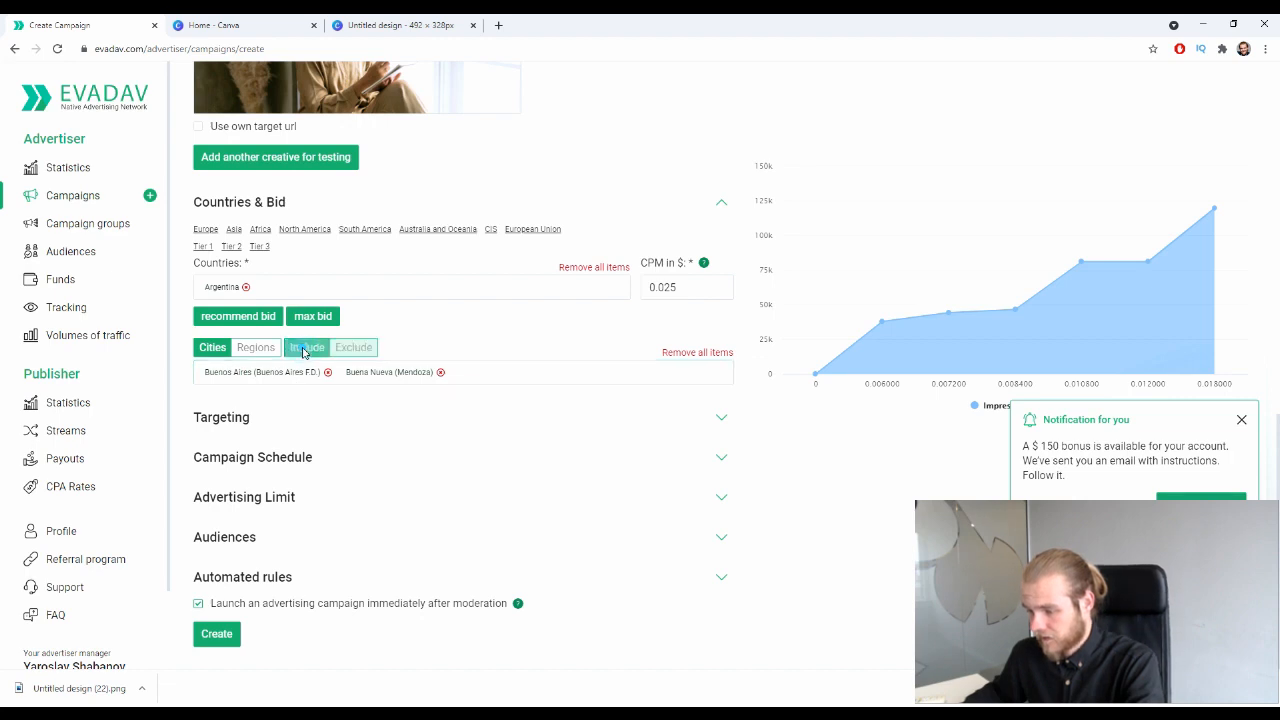
pyautogui.click(363, 348)
pyautogui.click(314, 347)
pyautogui.click(369, 347)
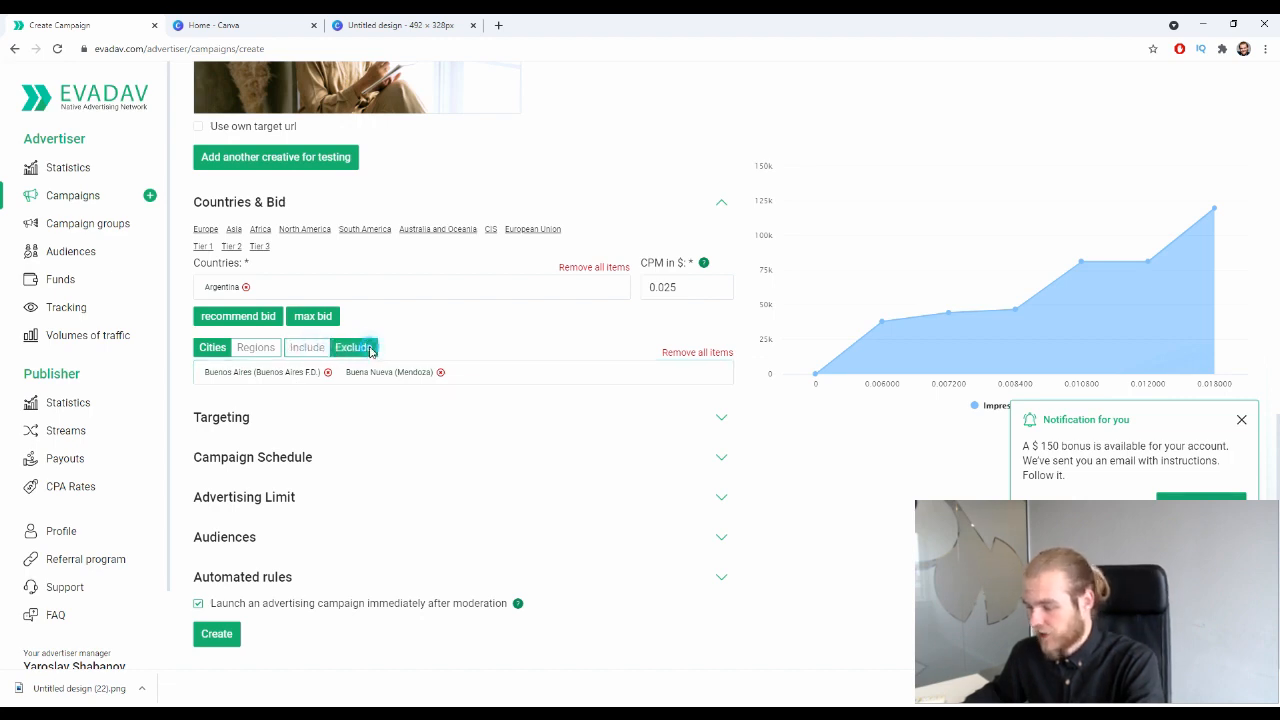
pyautogui.click(326, 347)
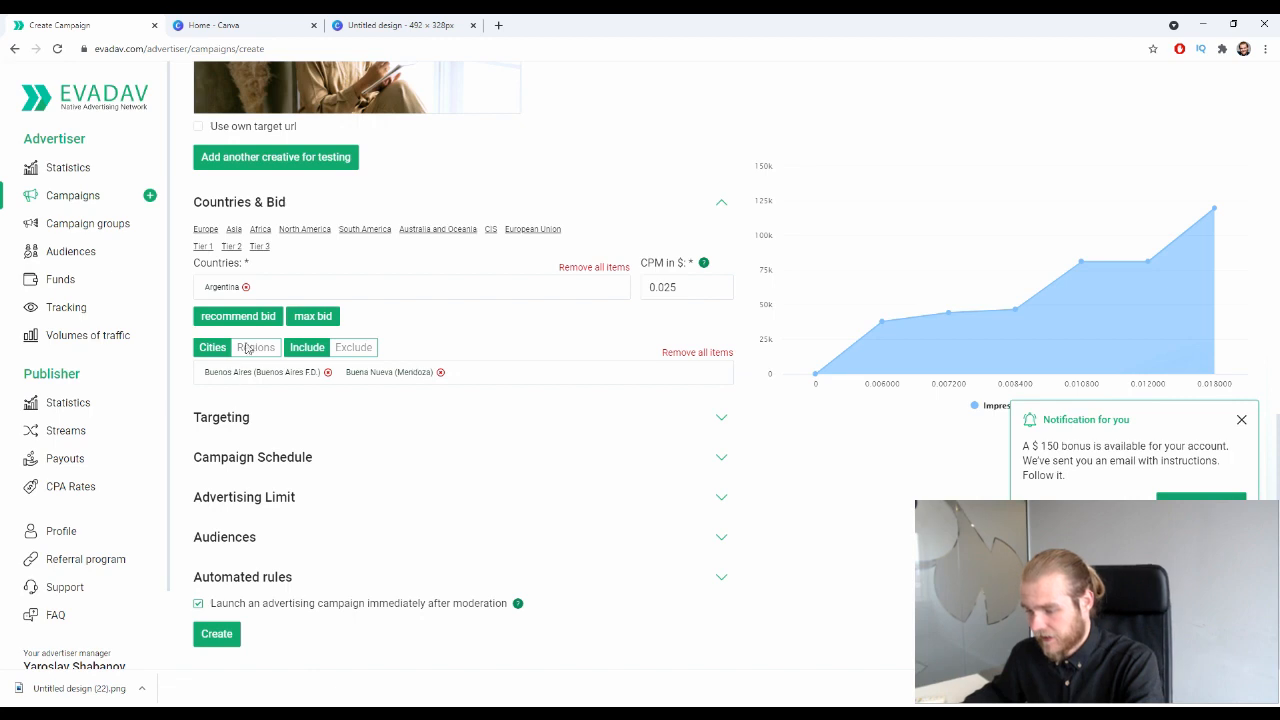
pyautogui.click(441, 372)
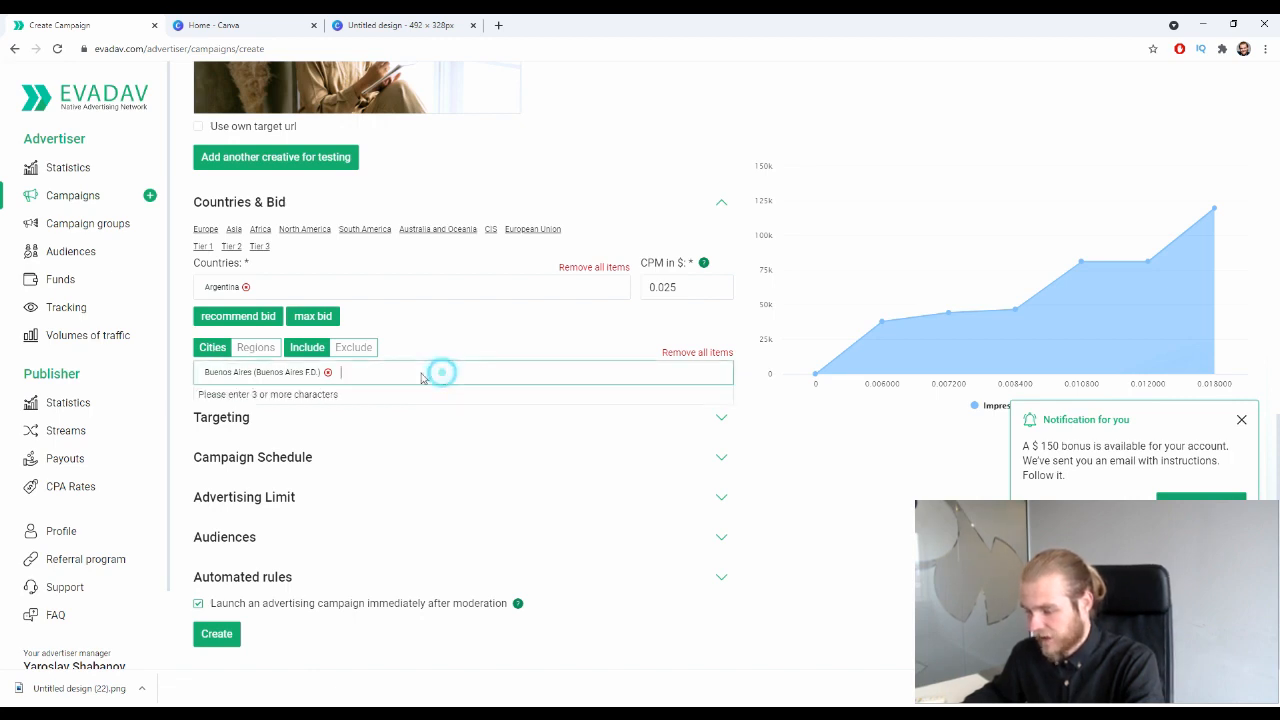
pyautogui.click(371, 376)
# Change the location targeting to Regions and include the region Buenos Aires F.D
pyautogui.click(256, 348)
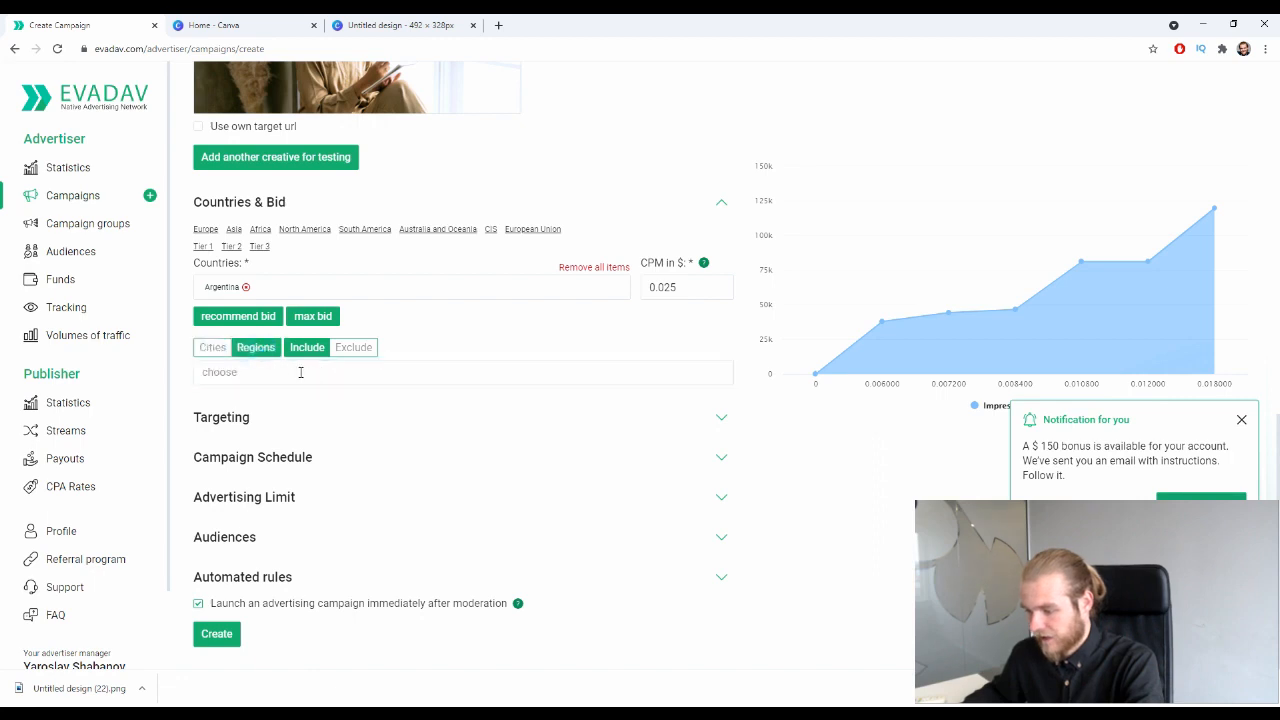
pyautogui.click(306, 374)
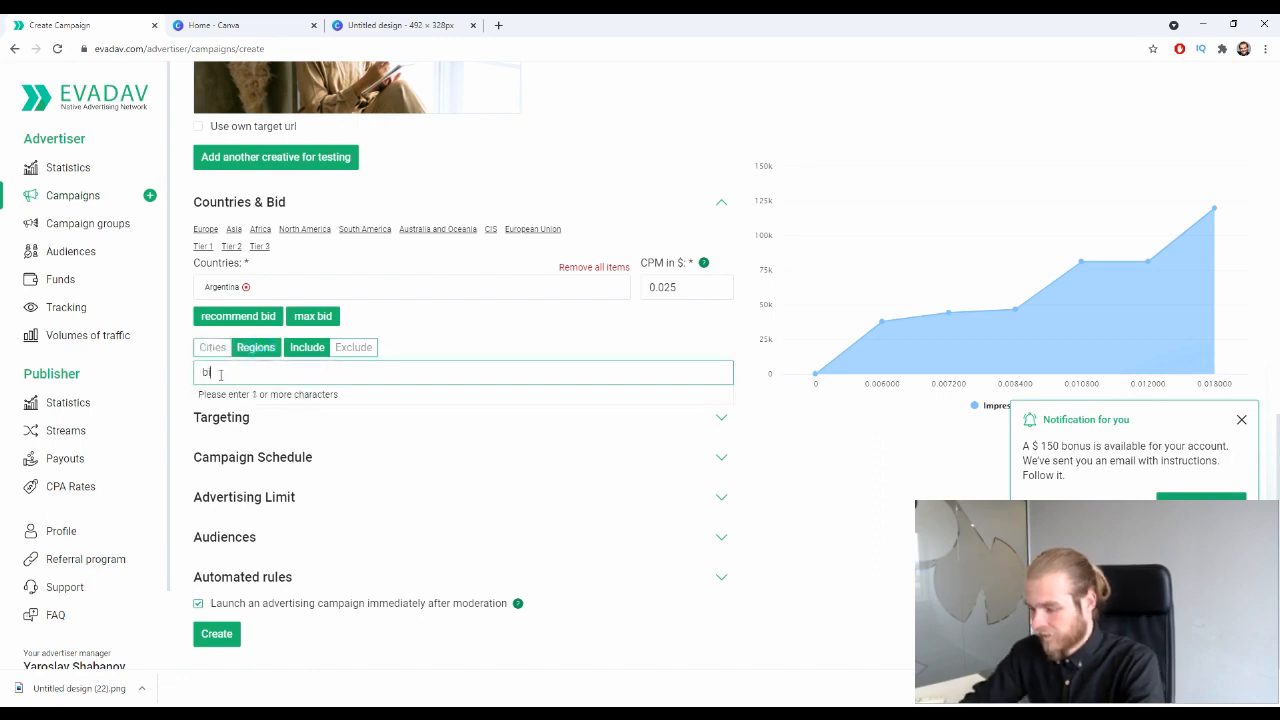
pyautogui.write('bue')
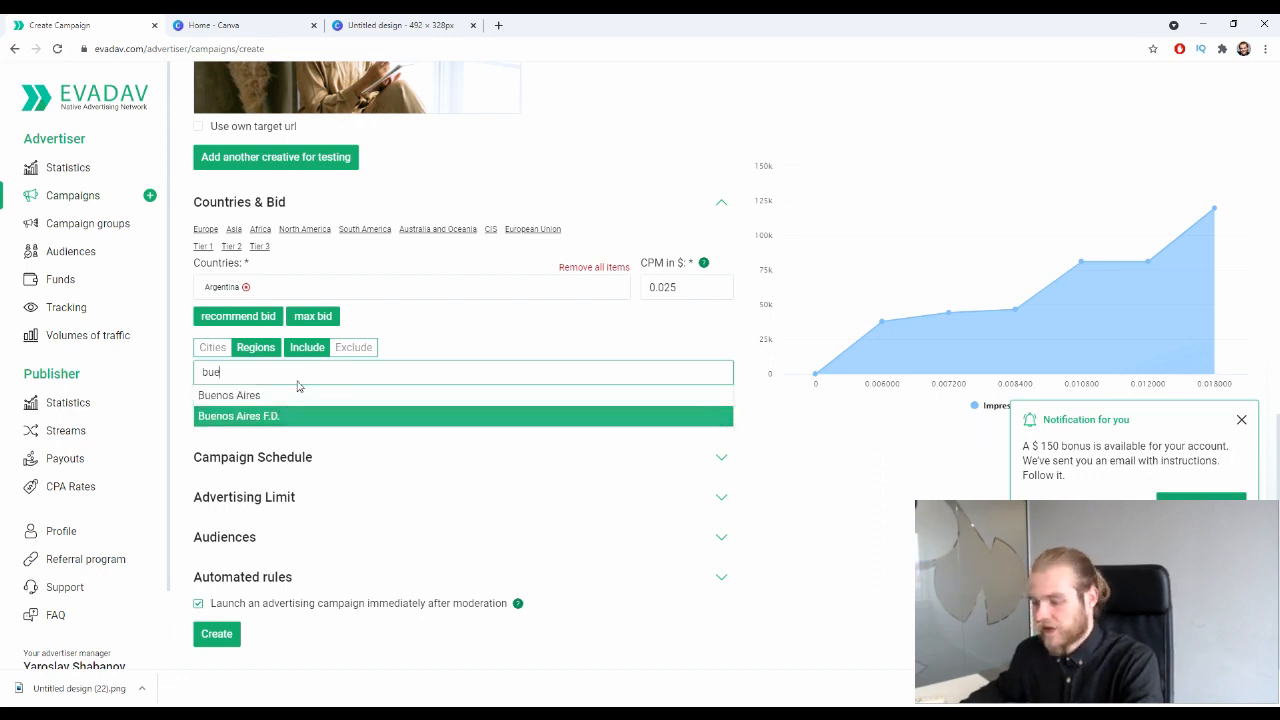
pyautogui.click(295, 414)
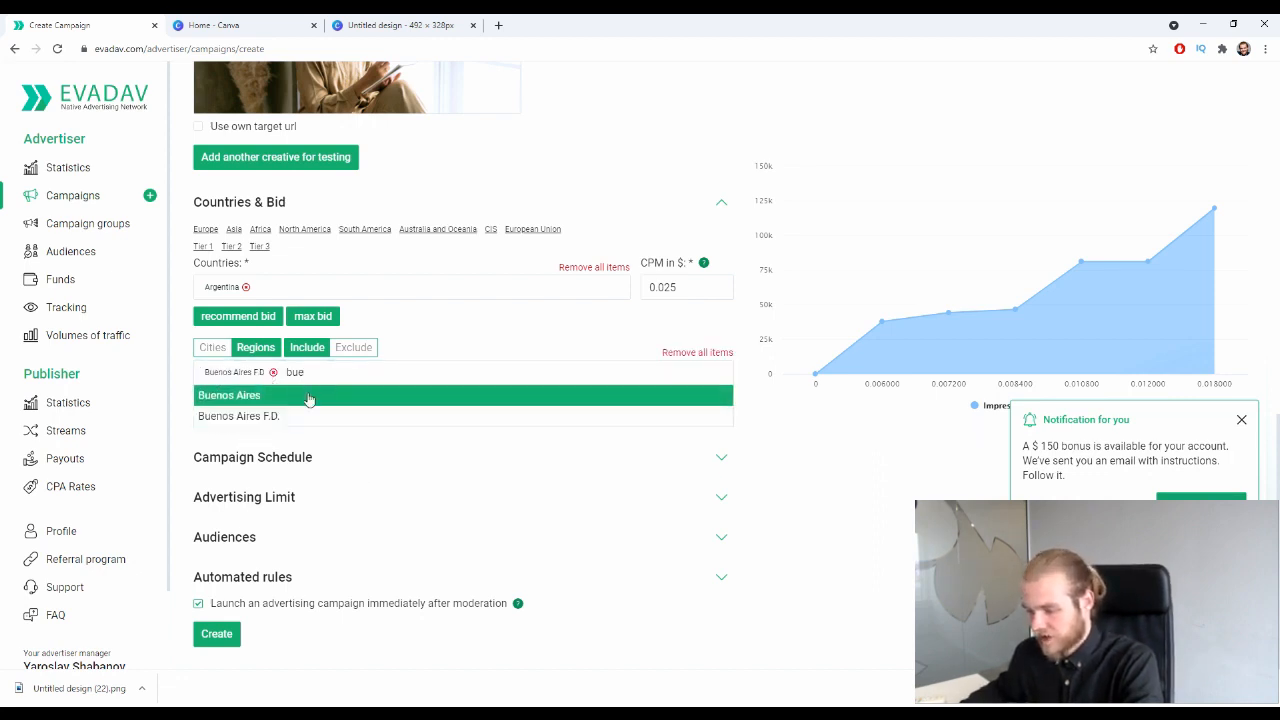
# Clear the region selection and try the Cities, Regions, Include and Exclude options, ending on Cities with Include
pyautogui.click(208, 348)
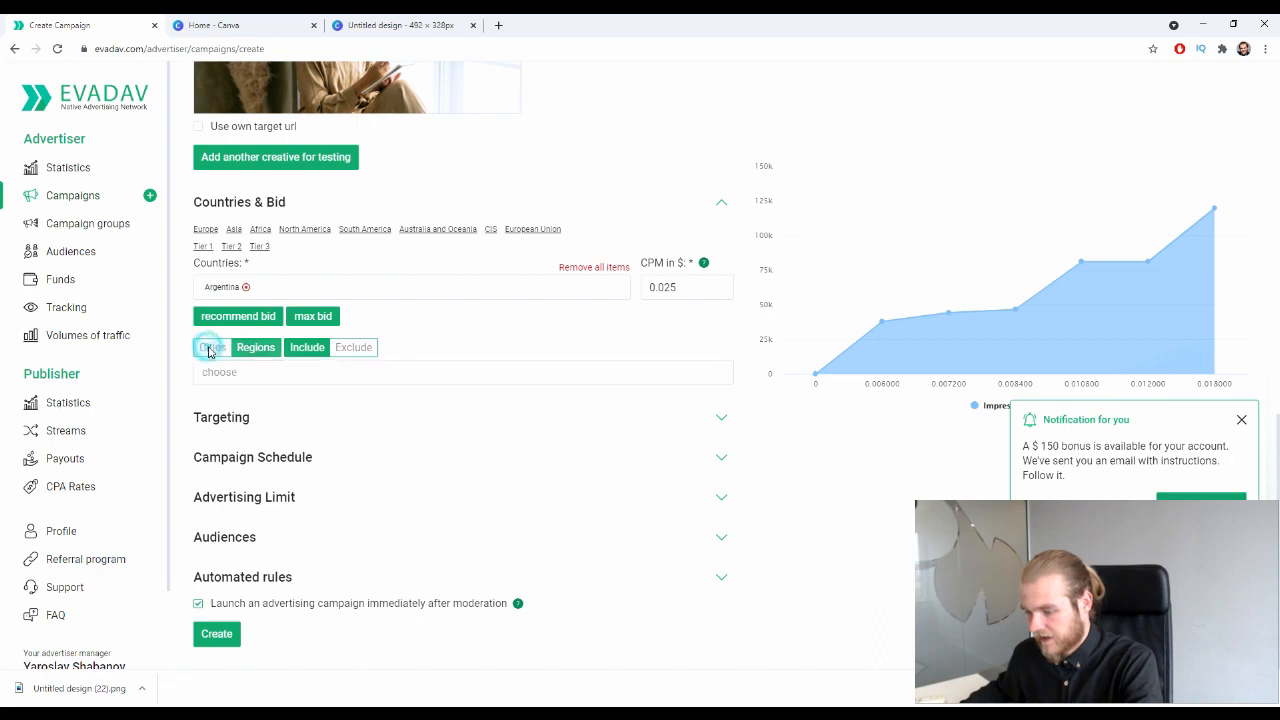
pyautogui.click(255, 347)
pyautogui.click(212, 347)
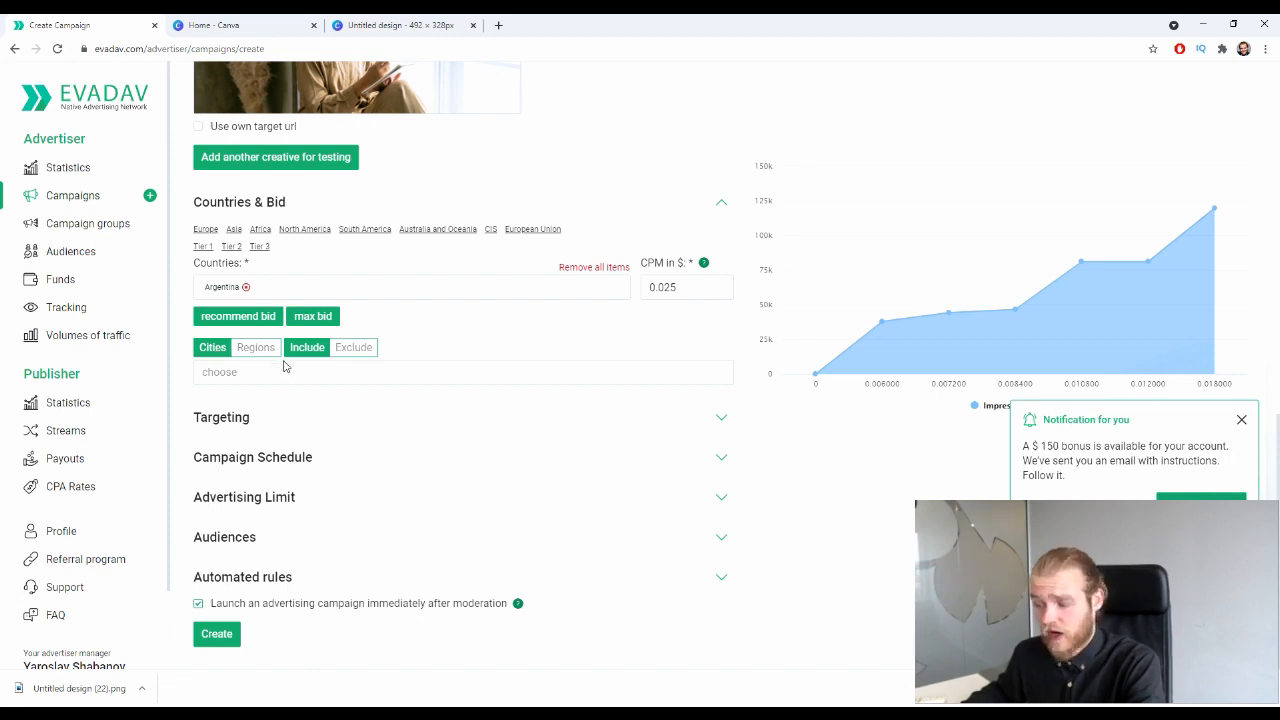
pyautogui.click(257, 349)
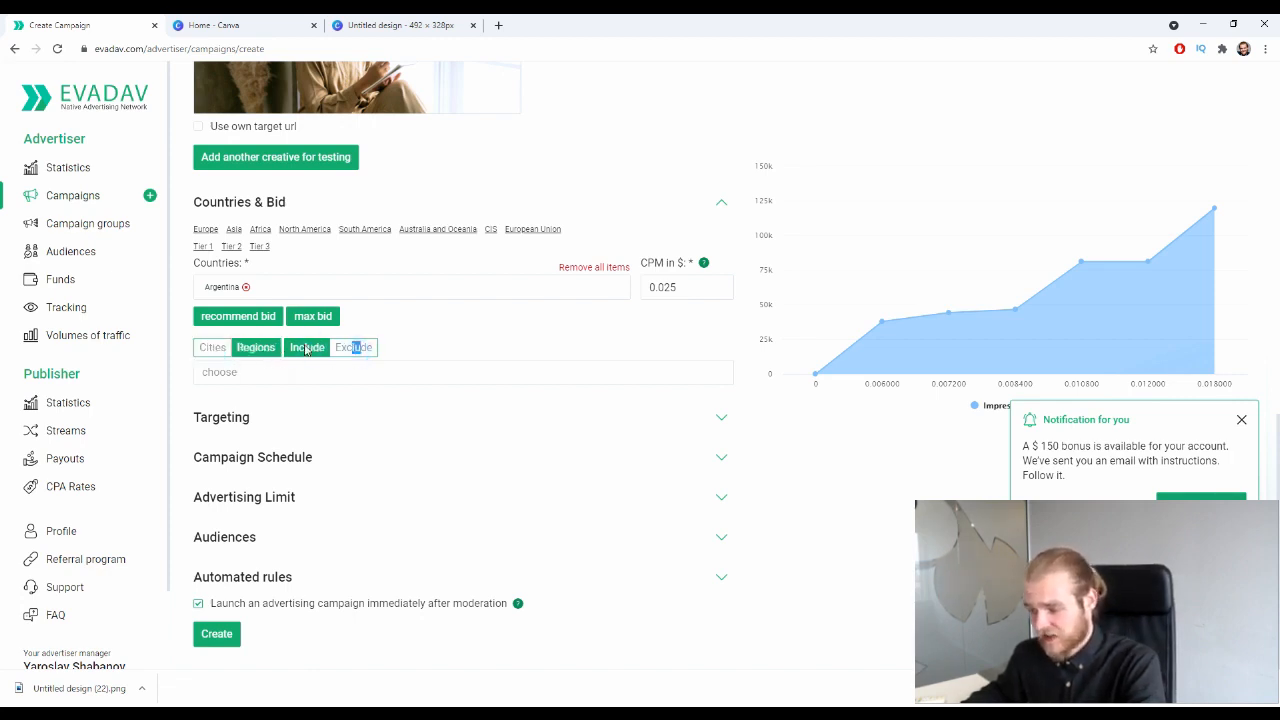
pyautogui.click(345, 347)
pyautogui.click(297, 349)
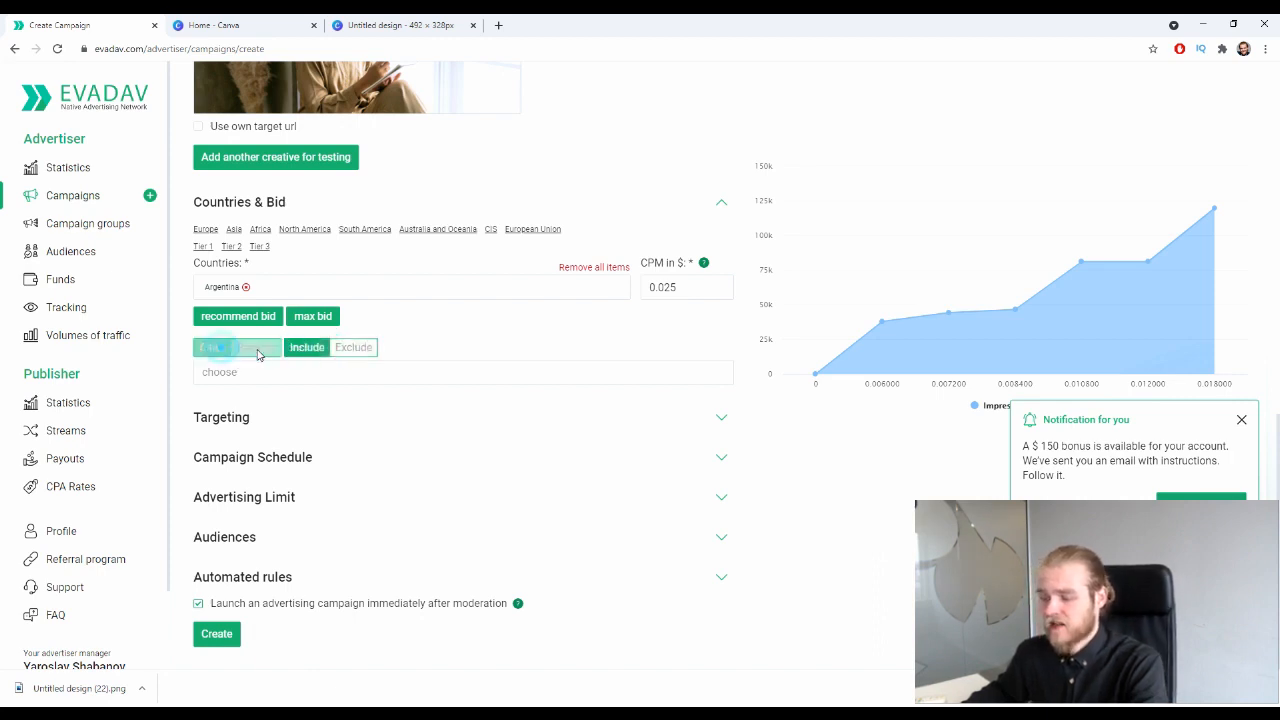
pyautogui.click(212, 347)
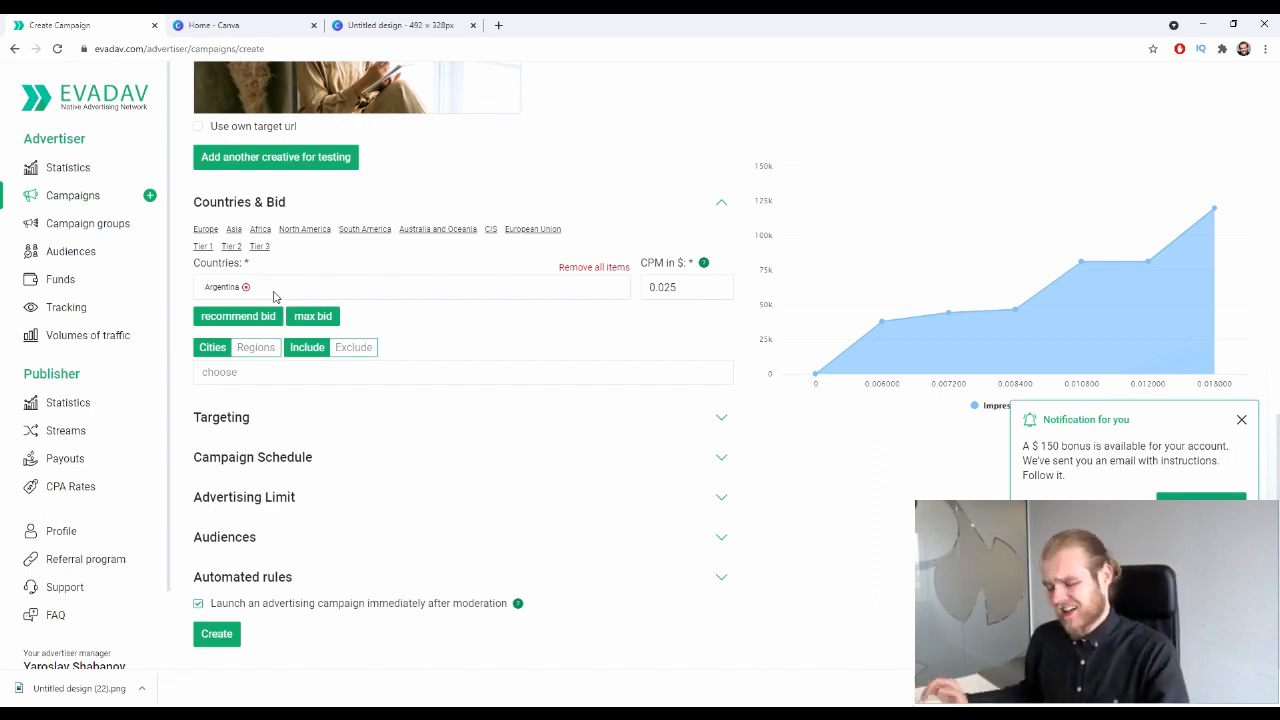
pyautogui.click(246, 352)
pyautogui.click(217, 351)
pyautogui.click(245, 351)
pyautogui.click(199, 351)
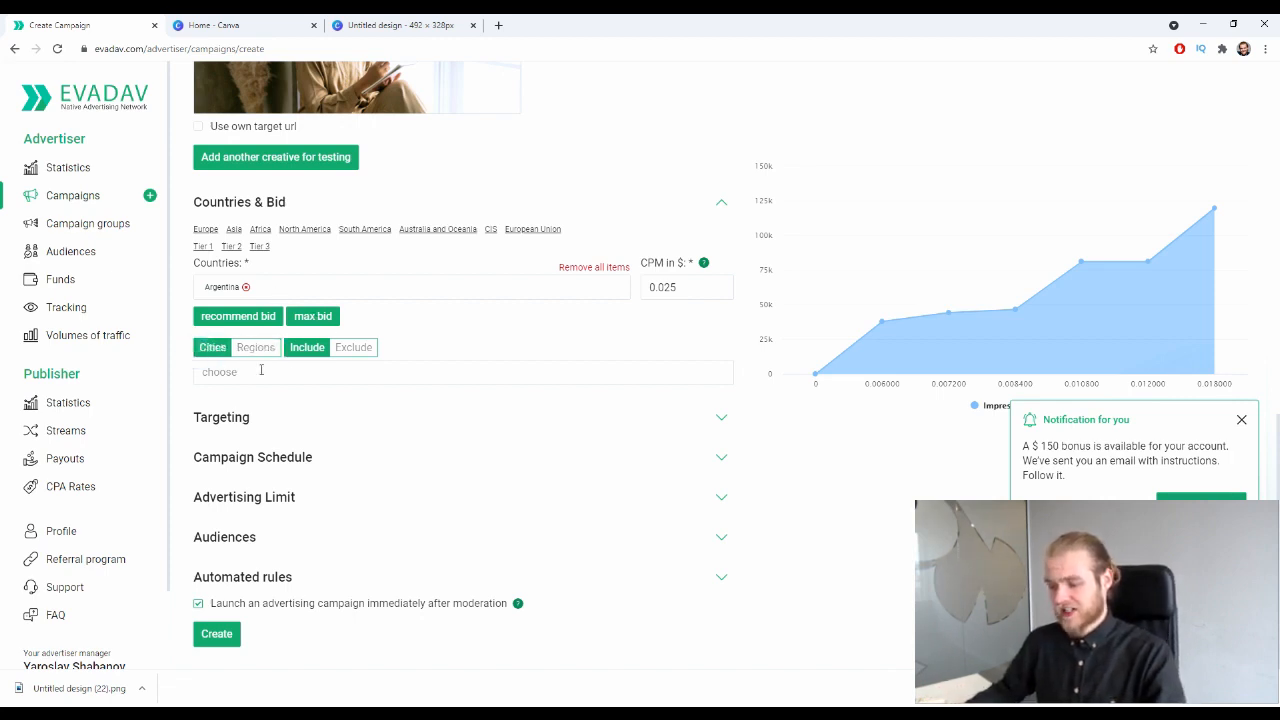
# Expand the campaign's Targeting section and view the Device choices, keeping all devices targeted
pyautogui.moveTo(896, 262)
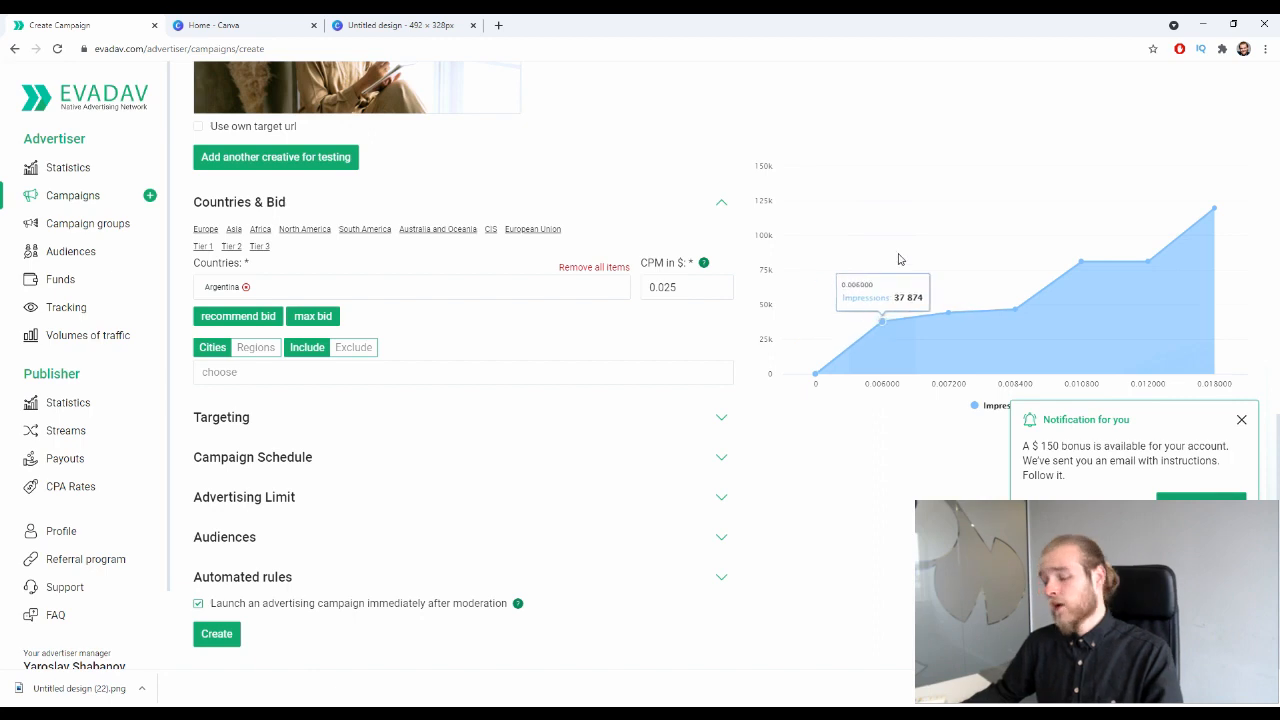
pyautogui.click(722, 417)
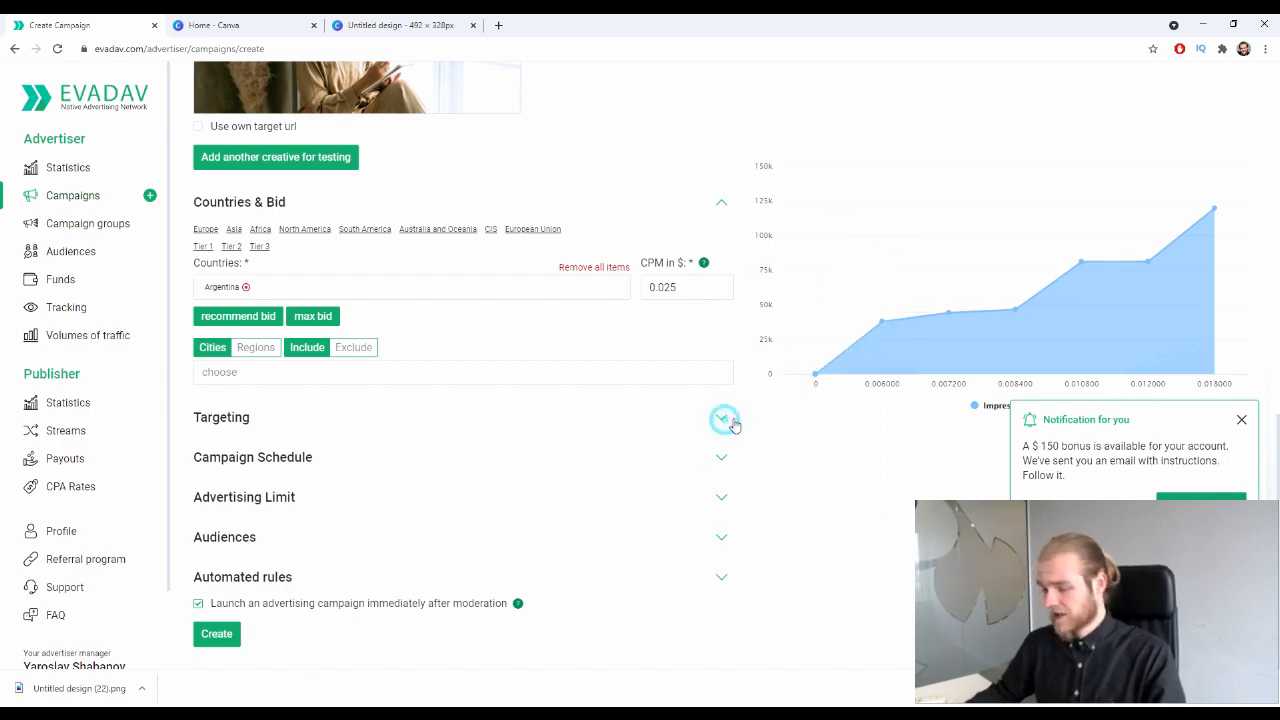
pyautogui.scroll(-1, 760, 375)
pyautogui.scroll(-1, 440, 196)
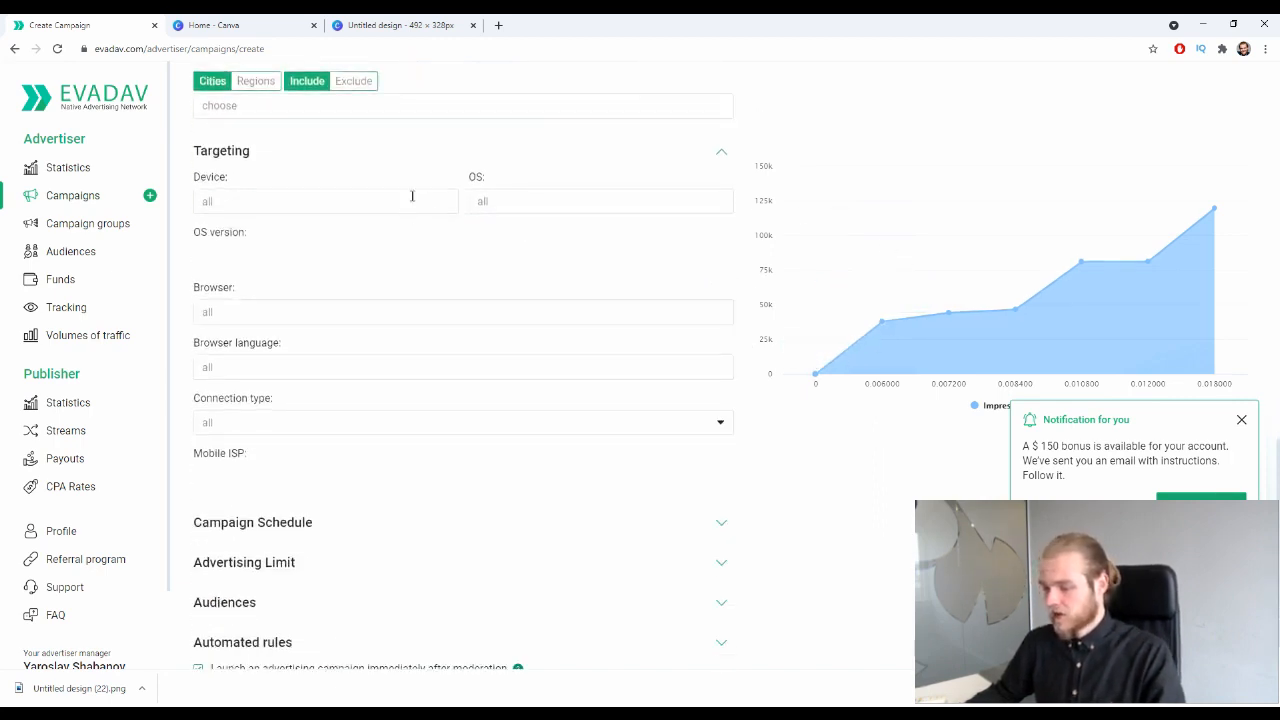
pyautogui.click(412, 197)
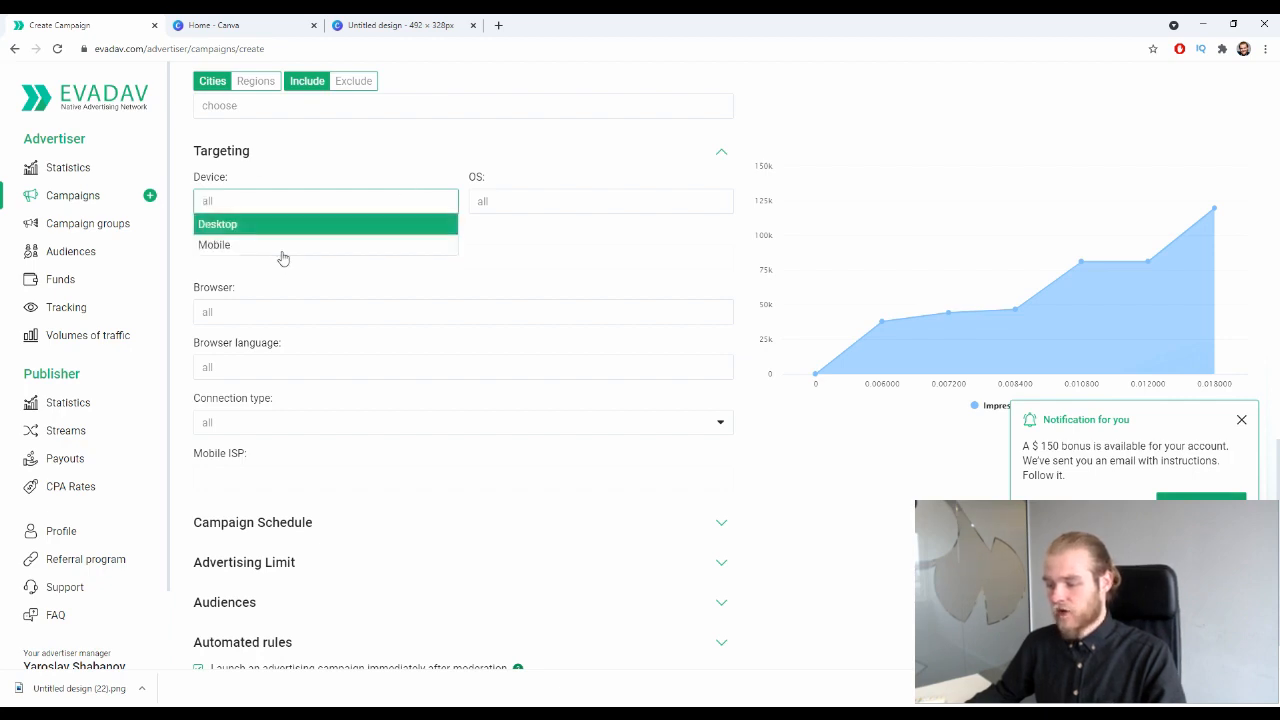
pyautogui.click(325, 174)
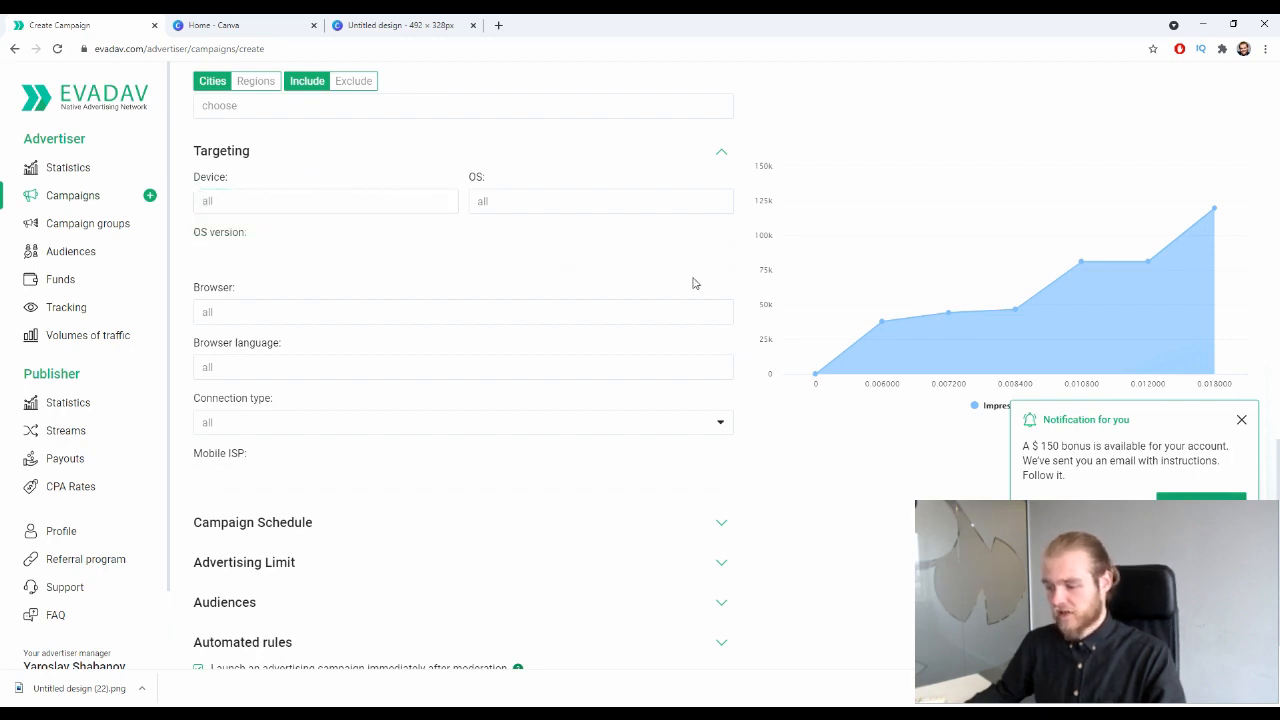
# Try targeting the Linux and Chrome OS operating systems, and clear the OS selection again
pyautogui.click(573, 203)
pyautogui.scroll(-1, 572, 292)
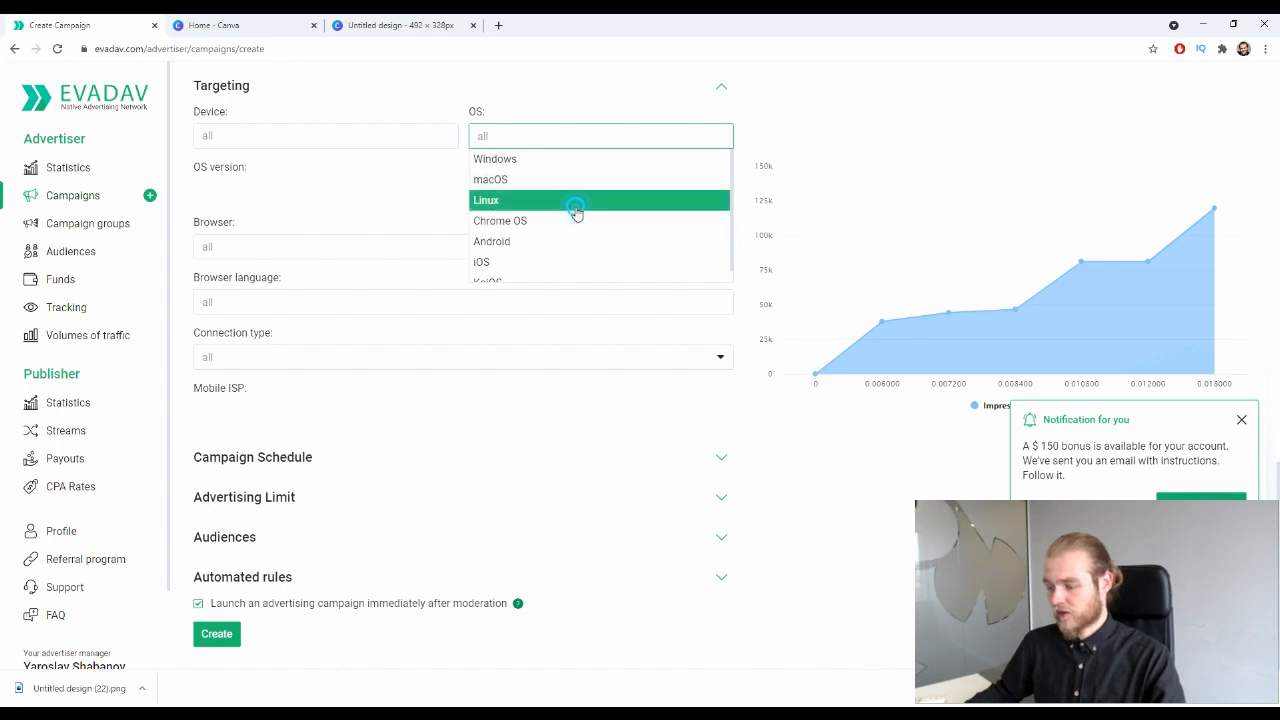
pyautogui.click(574, 204)
pyautogui.click(575, 140)
pyautogui.click(573, 213)
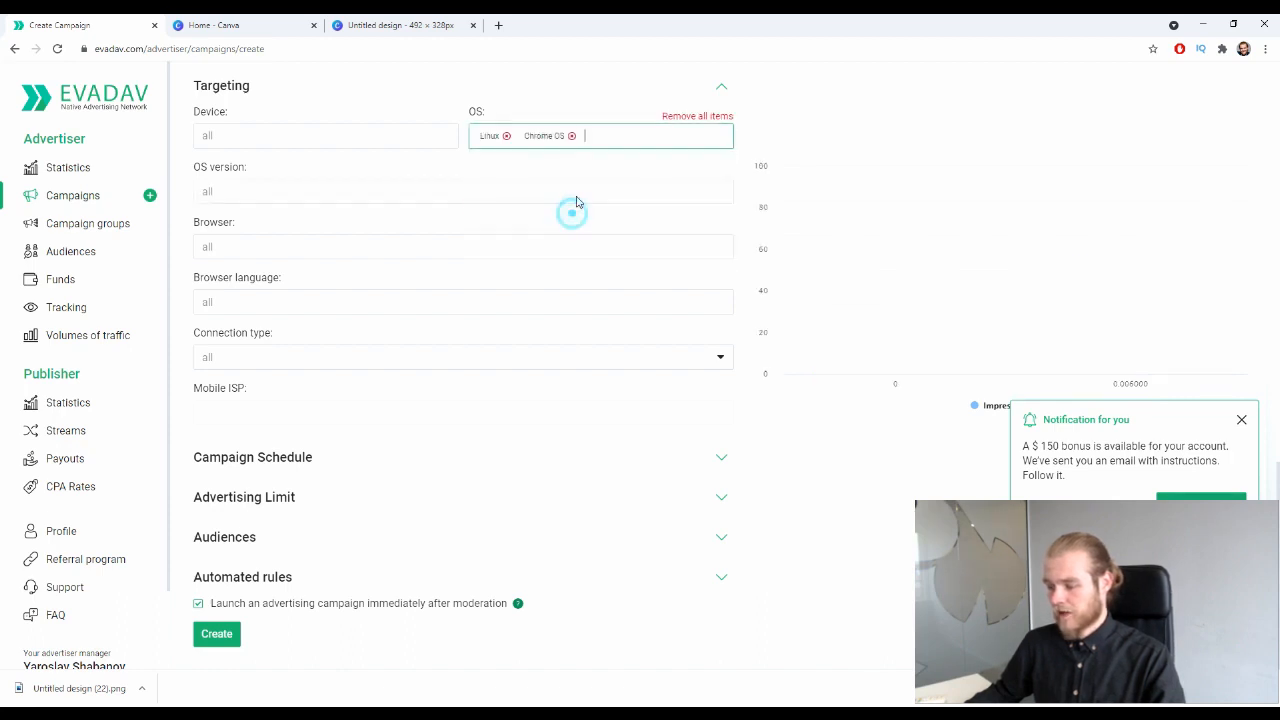
pyautogui.click(571, 135)
pyautogui.click(677, 116)
pyautogui.click(630, 131)
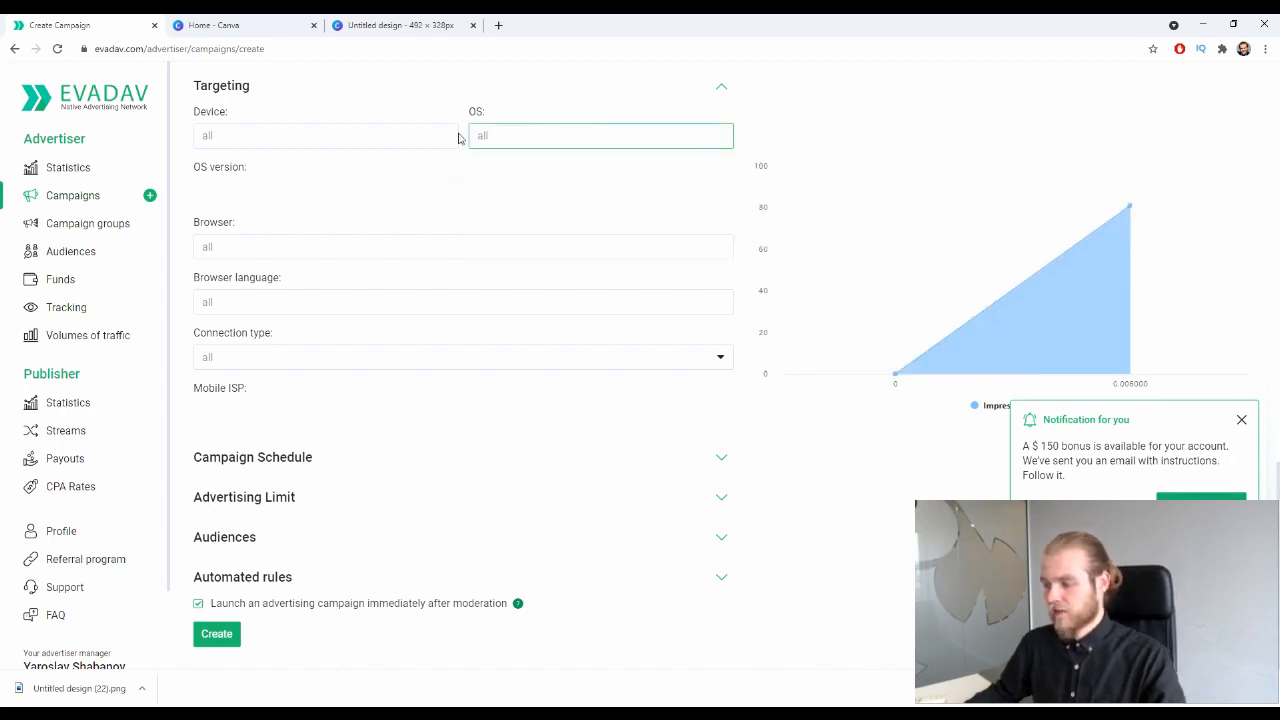
pyautogui.click(395, 191)
# Try macOS as the target OS, look through its OS versions, and remove it again
pyautogui.click(511, 131)
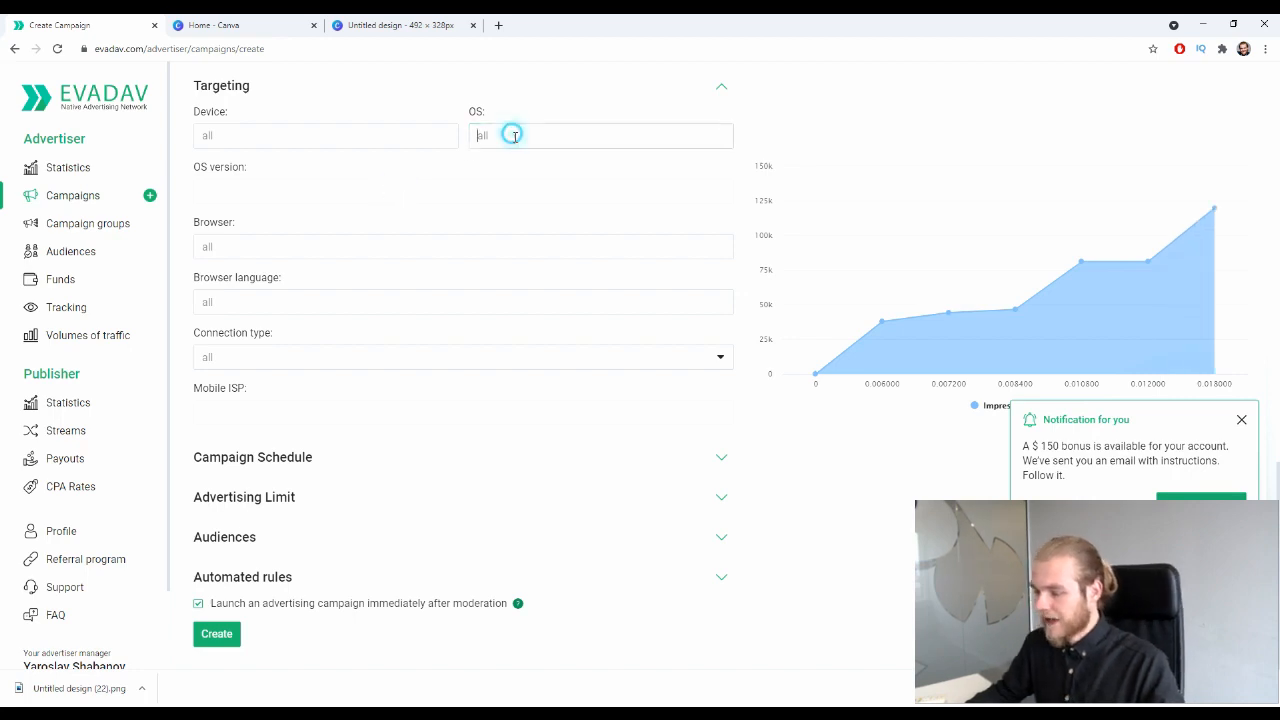
pyautogui.click(540, 178)
pyautogui.click(276, 198)
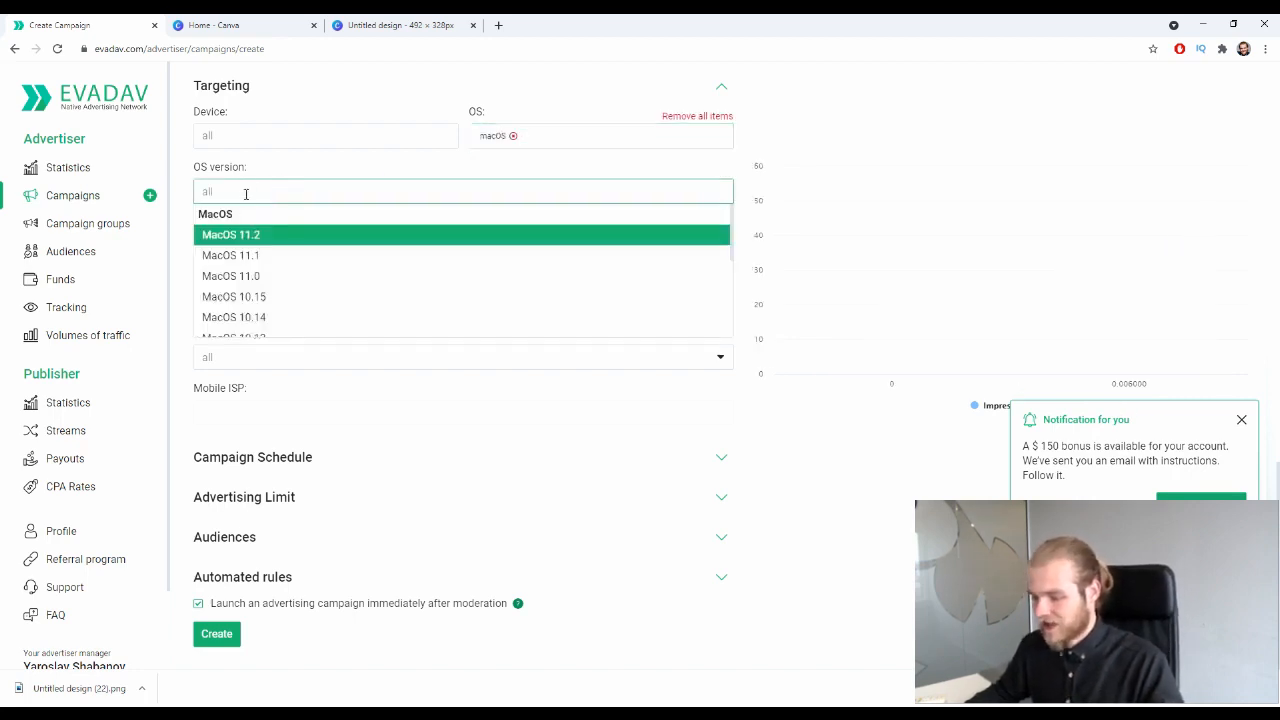
pyautogui.scroll(-3, 314, 217)
pyautogui.scroll(-1, 312, 232)
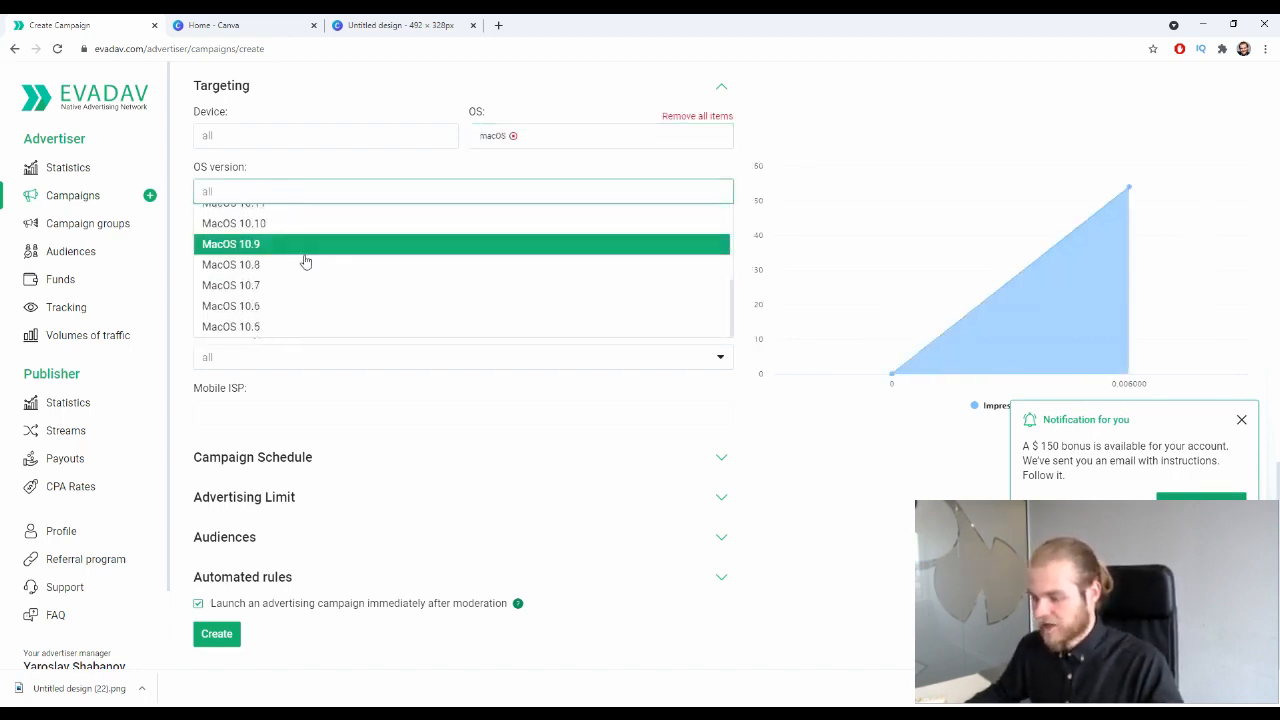
pyautogui.scroll(3, 307, 262)
pyautogui.scroll(-3, 284, 245)
pyautogui.scroll(5, 282, 250)
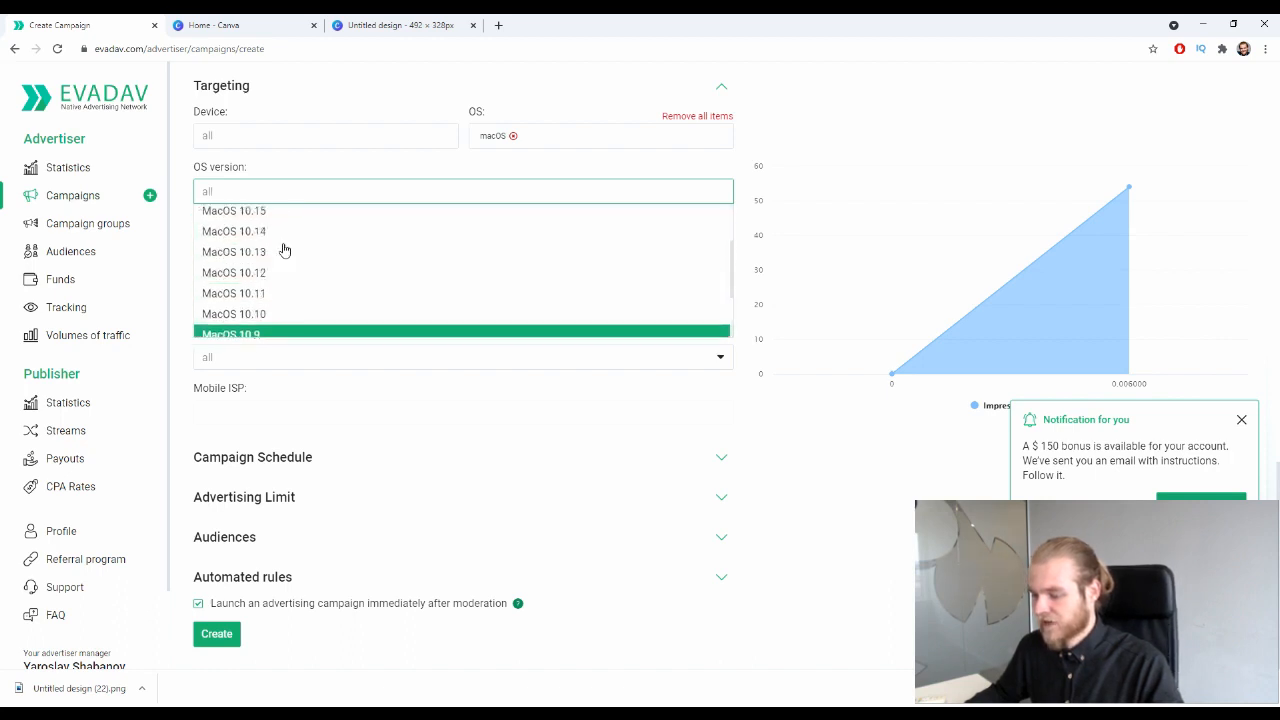
pyautogui.click(514, 135)
# Try Android as the target OS, look through its OS versions, and remove it again
pyautogui.click(533, 135)
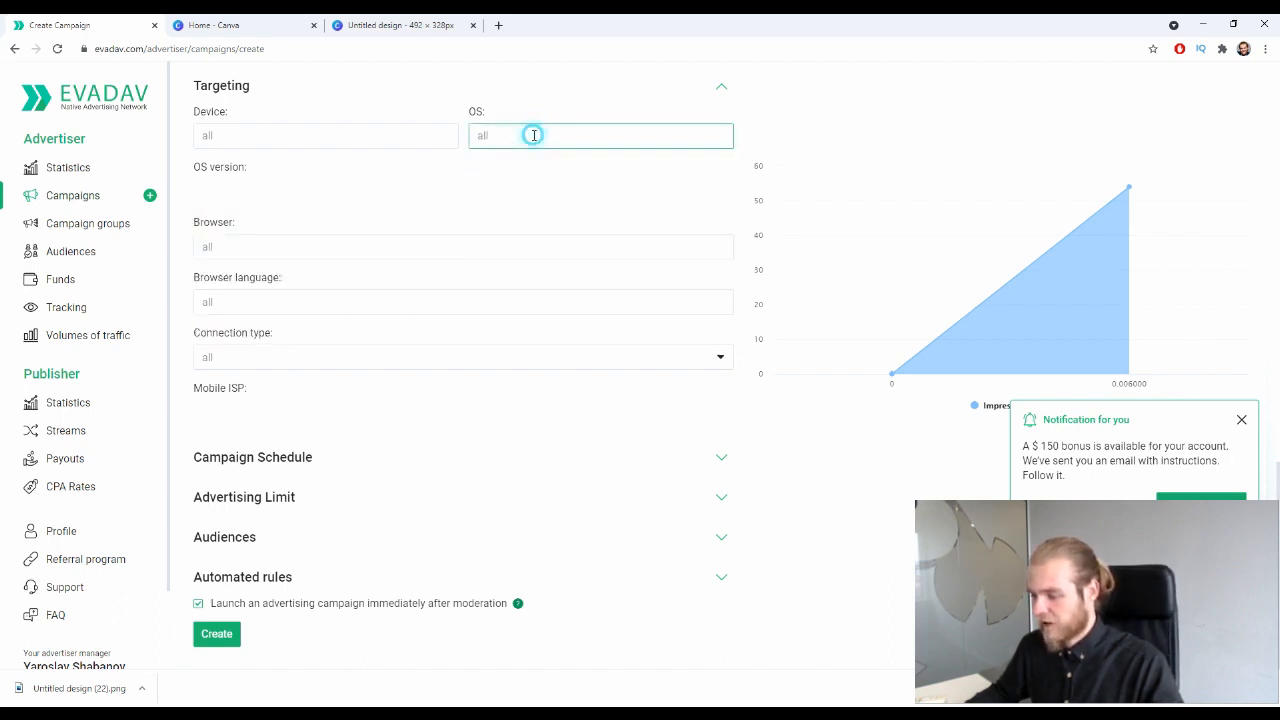
pyautogui.scroll(-1, 515, 243)
pyautogui.click(510, 232)
pyautogui.click(314, 194)
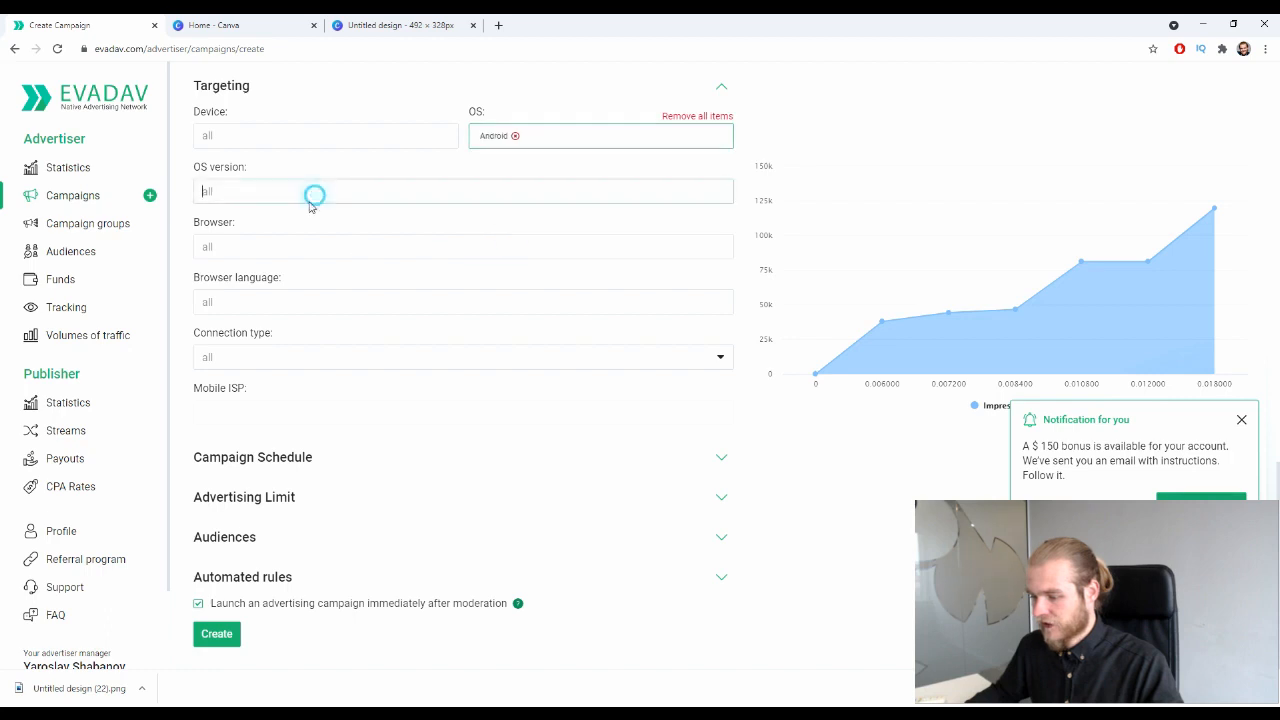
pyautogui.scroll(-3, 331, 246)
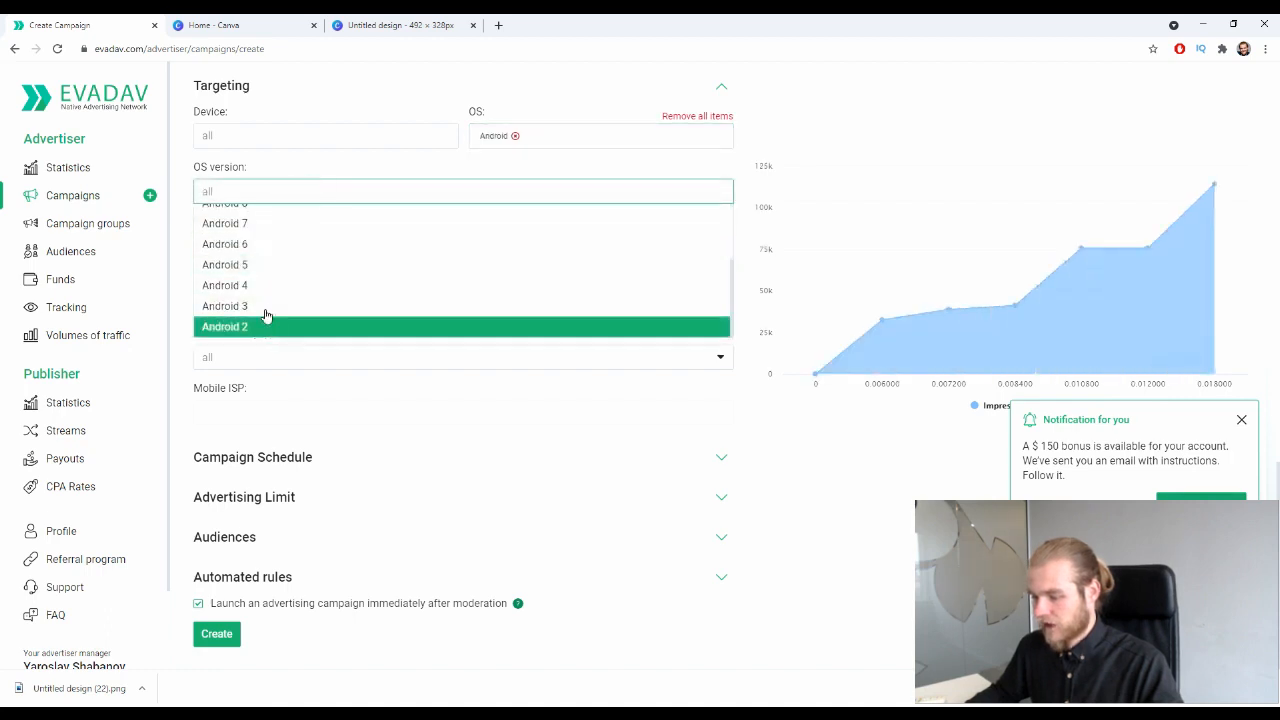
pyautogui.click(515, 137)
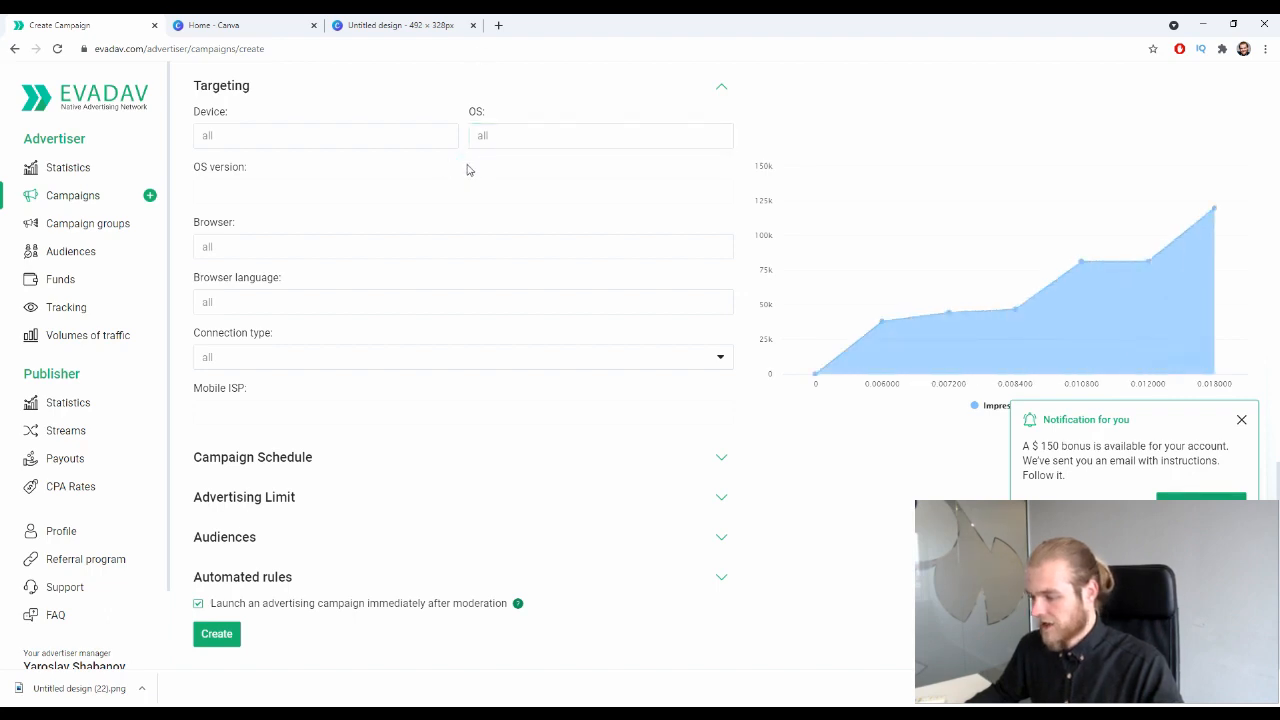
# Look through the available browser targeting choices without selecting any
pyautogui.click(305, 246)
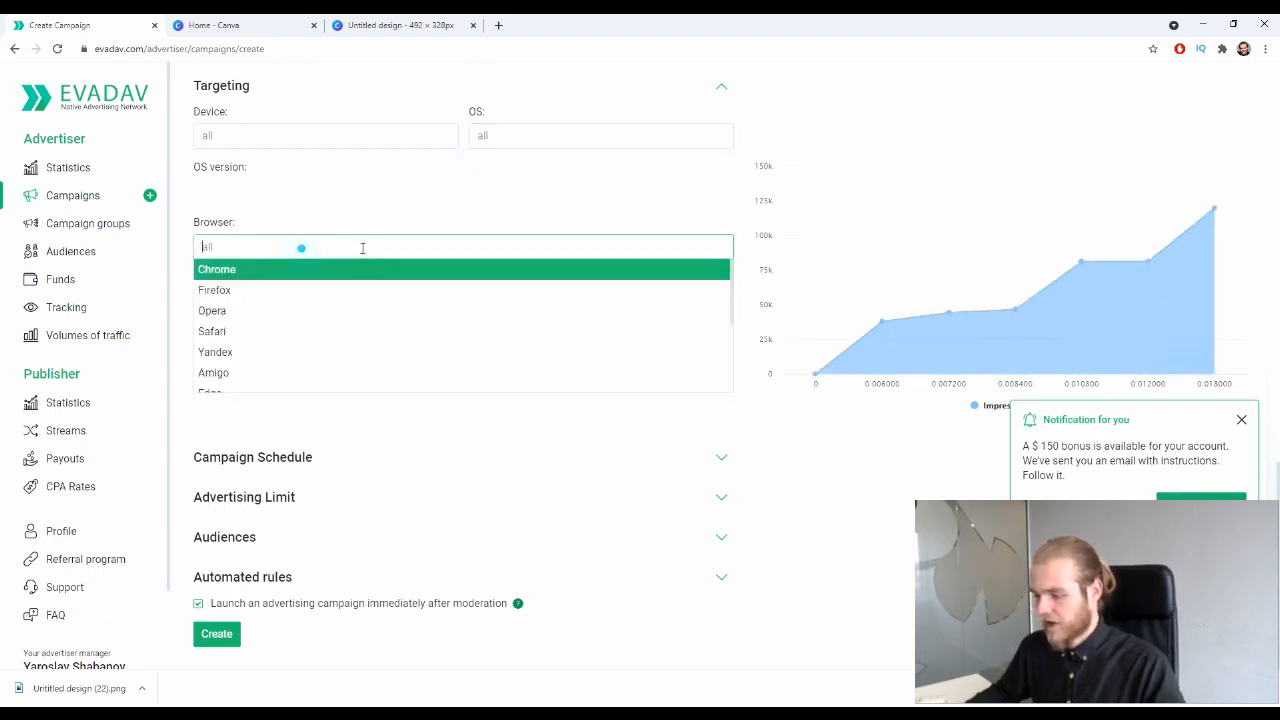
pyautogui.scroll(-3, 314, 323)
pyautogui.scroll(3, 297, 330)
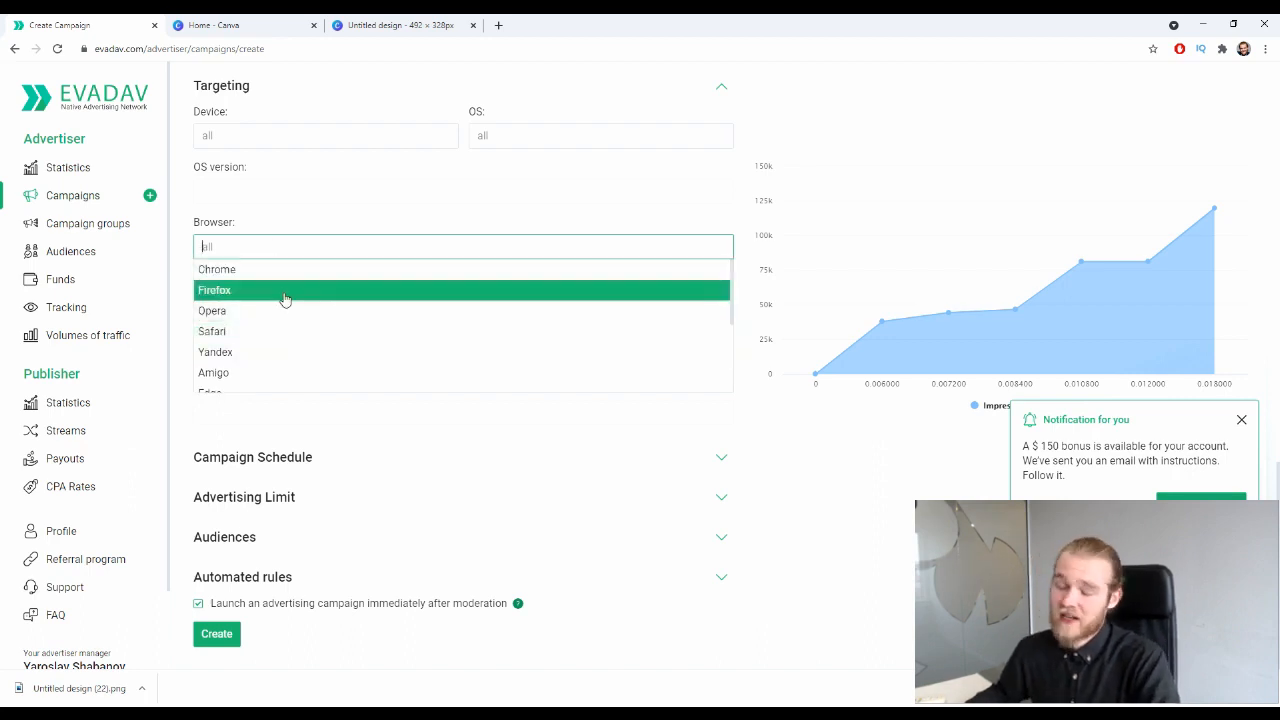
pyautogui.press('Up')
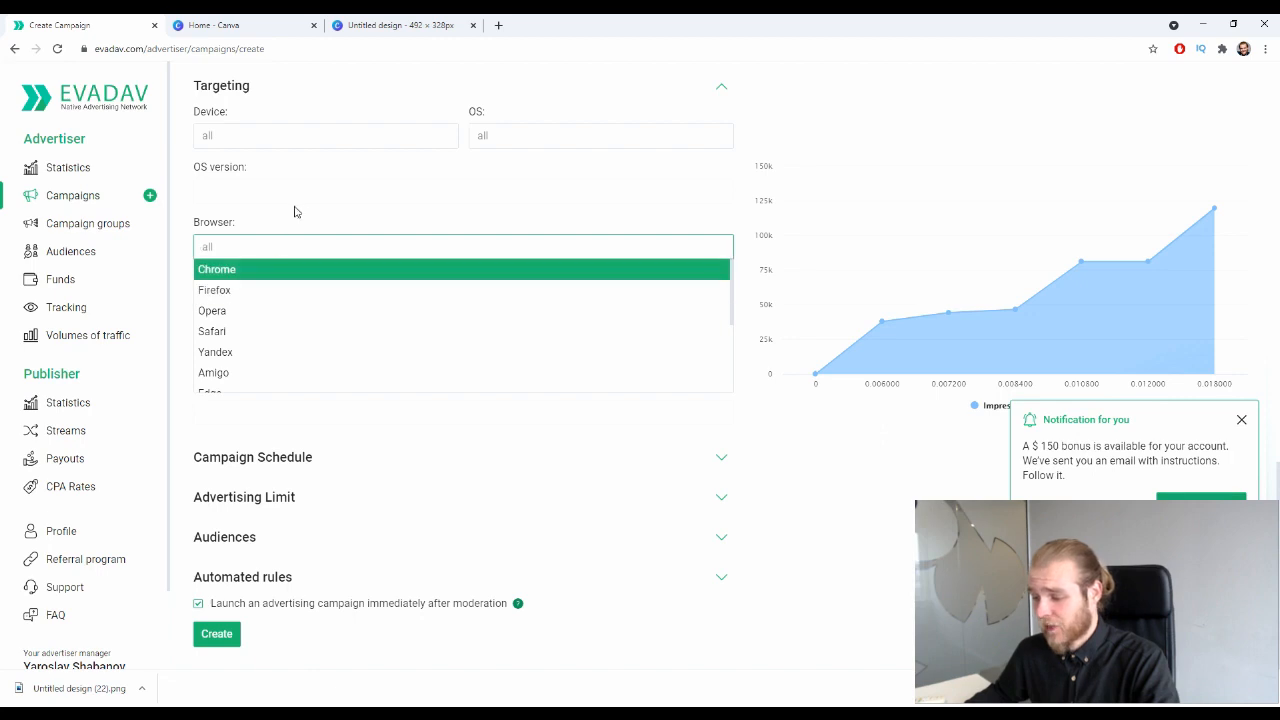
pyautogui.click(300, 205)
# Set the browser language targeting to Spanish
pyautogui.click(281, 300)
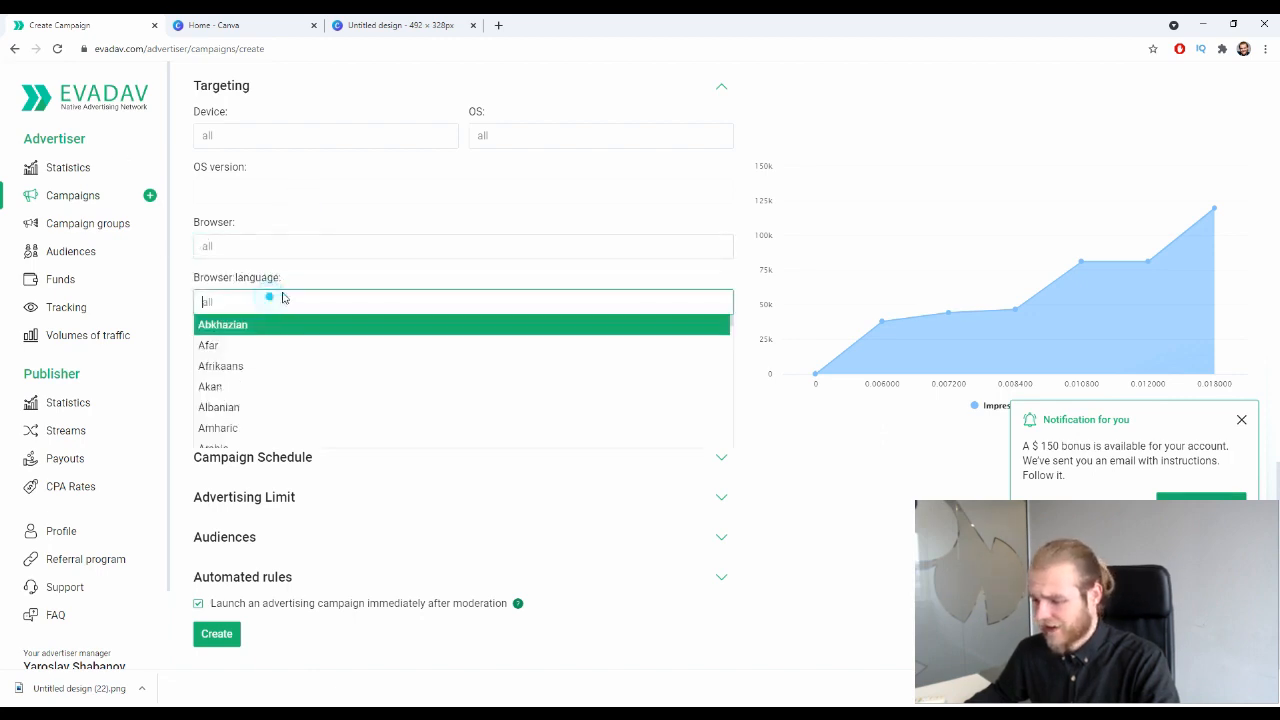
pyautogui.scroll(-5, 336, 350)
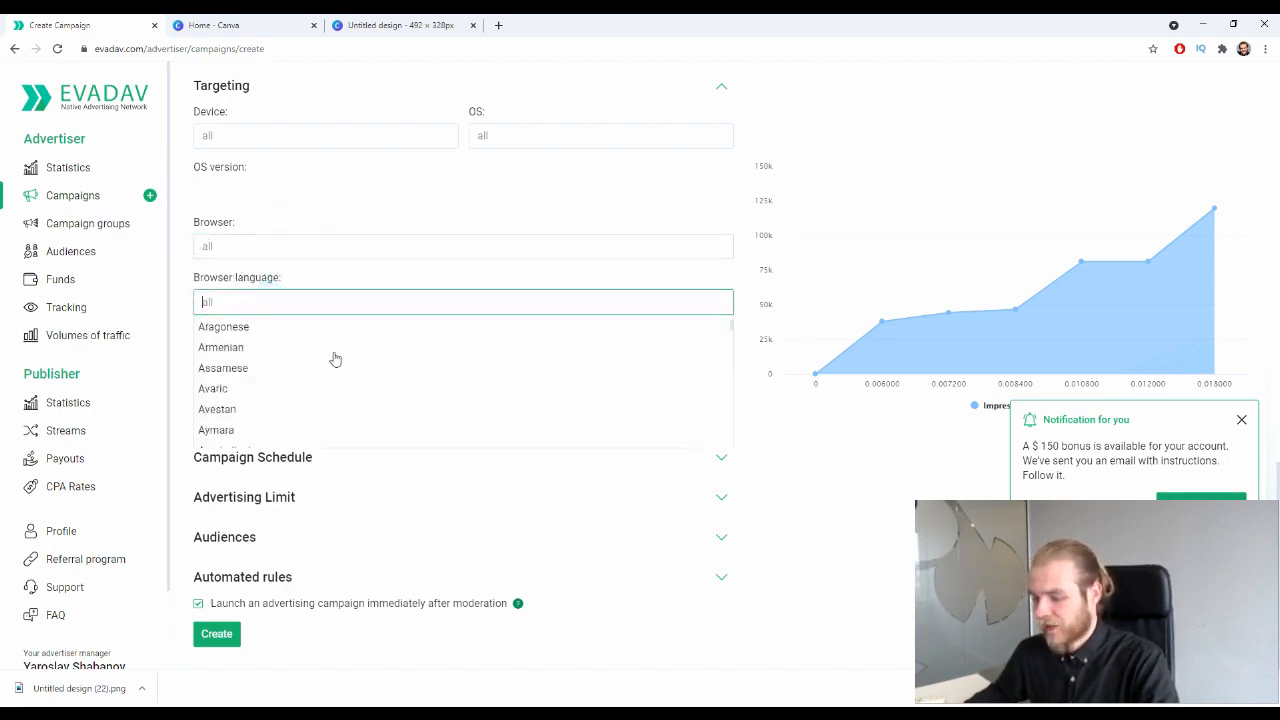
pyautogui.scroll(-8, 340, 341)
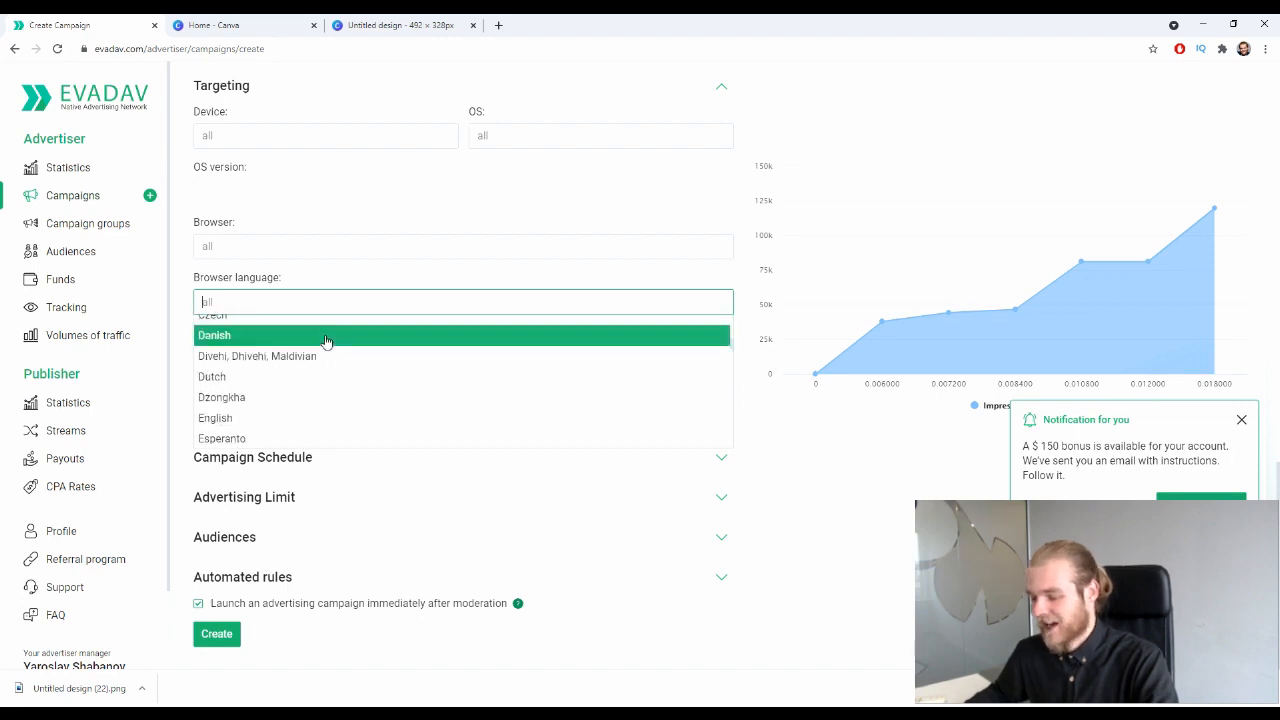
pyautogui.scroll(-8, 316, 342)
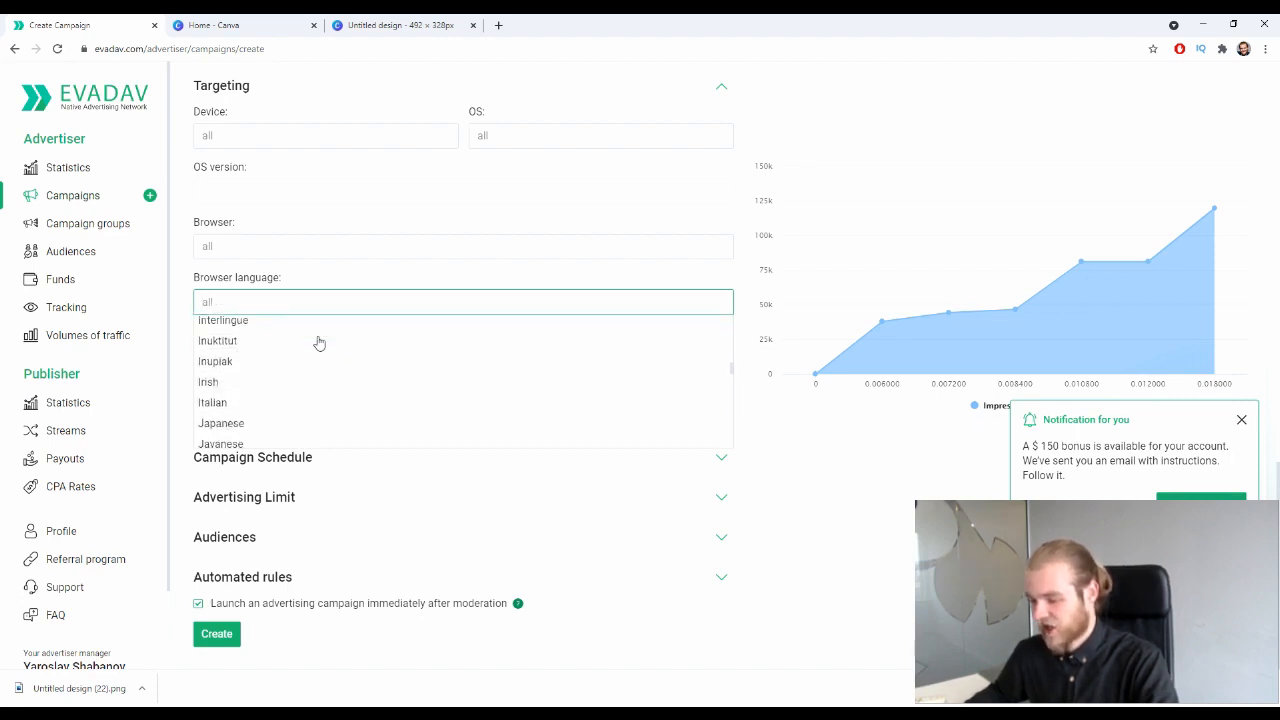
pyautogui.scroll(-6, 305, 340)
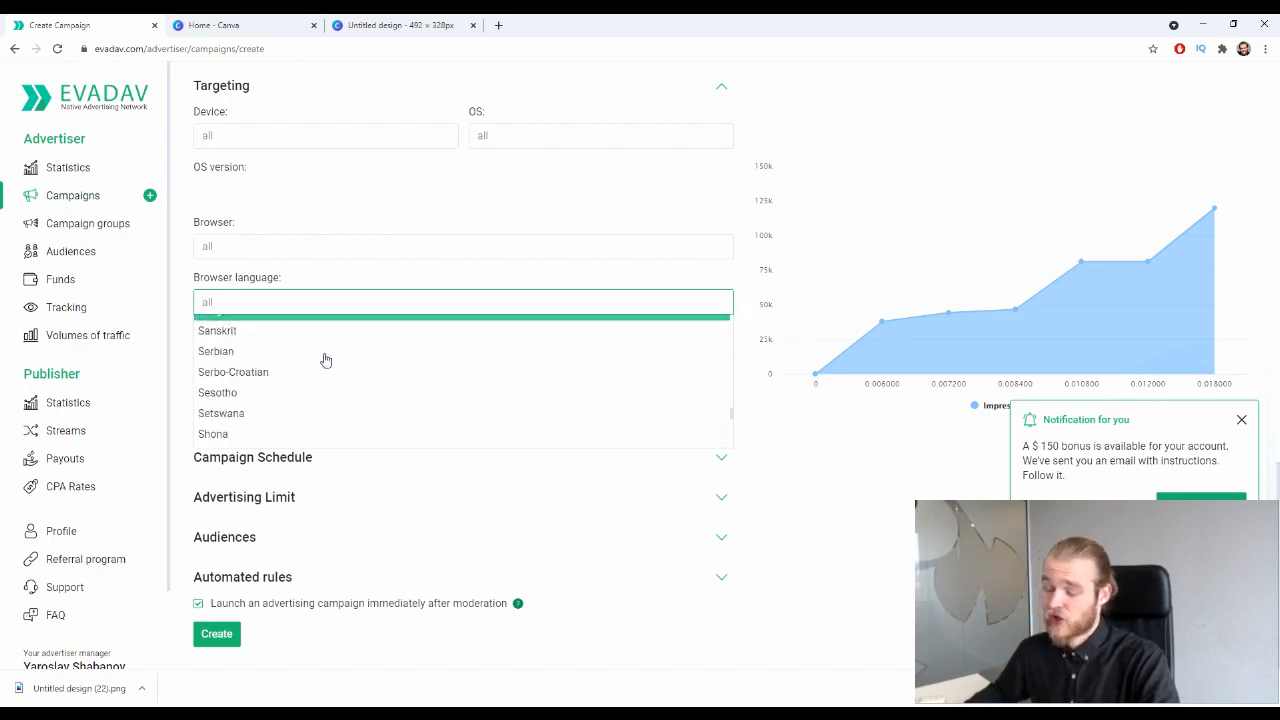
pyautogui.scroll(1, 320, 355)
pyautogui.scroll(-5, 298, 355)
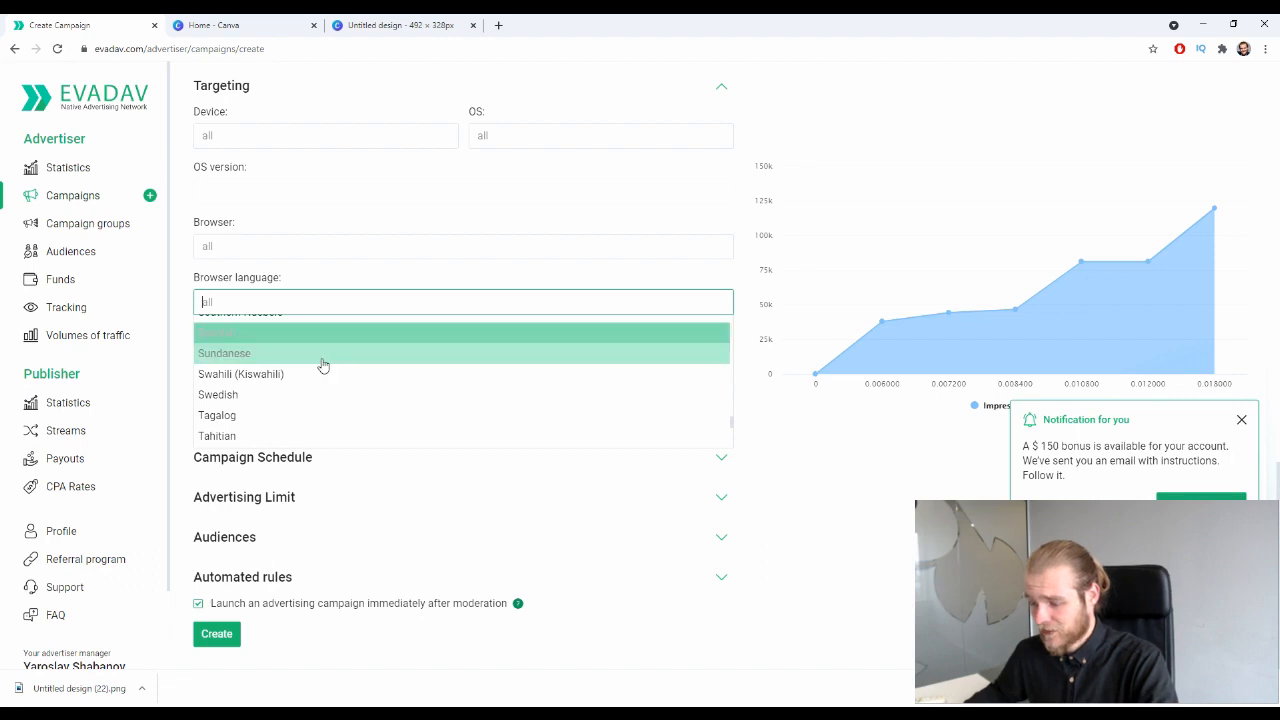
pyautogui.click(275, 333)
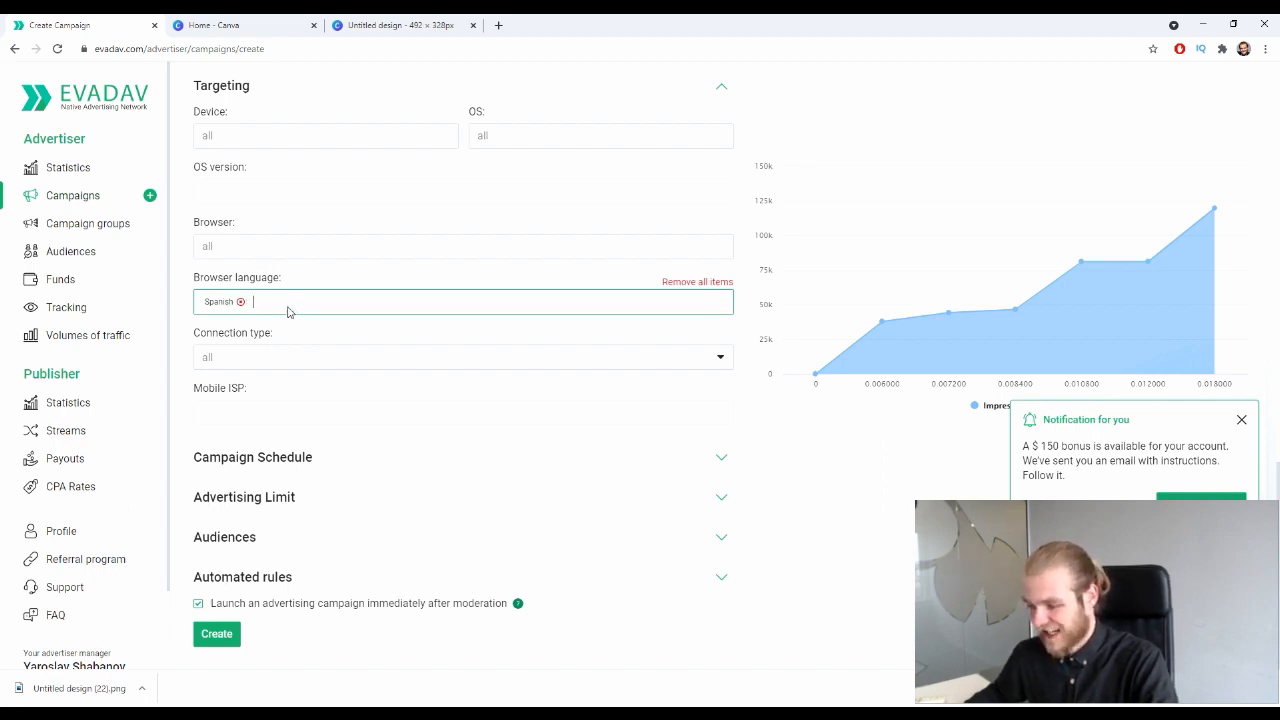
# View the connection type choices and set the connection type to Mobile
pyautogui.click(296, 362)
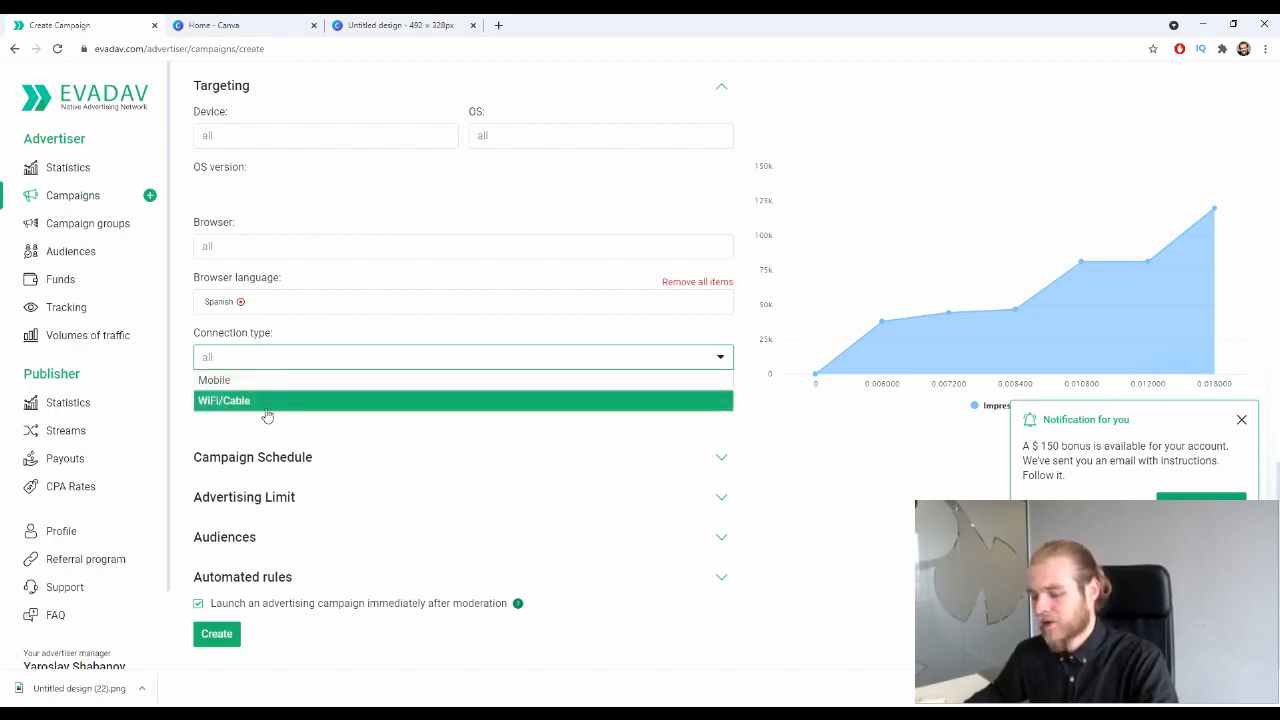
pyautogui.click(345, 339)
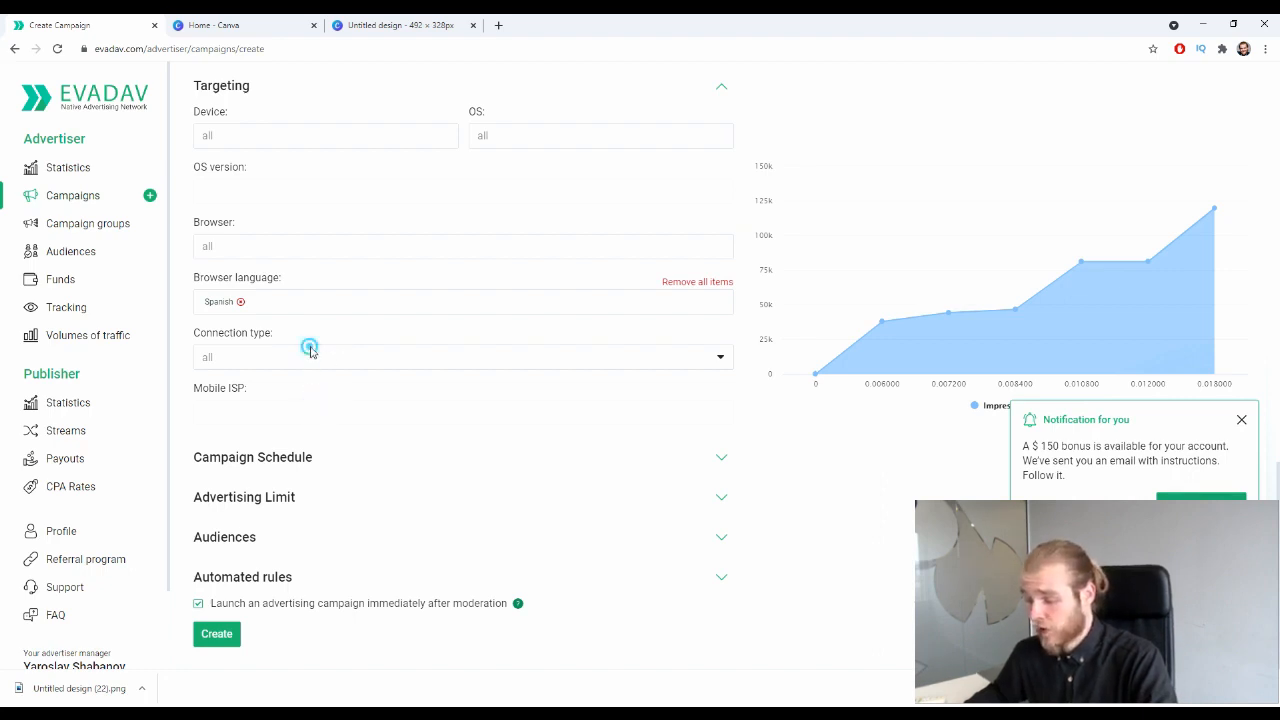
pyautogui.click(310, 348)
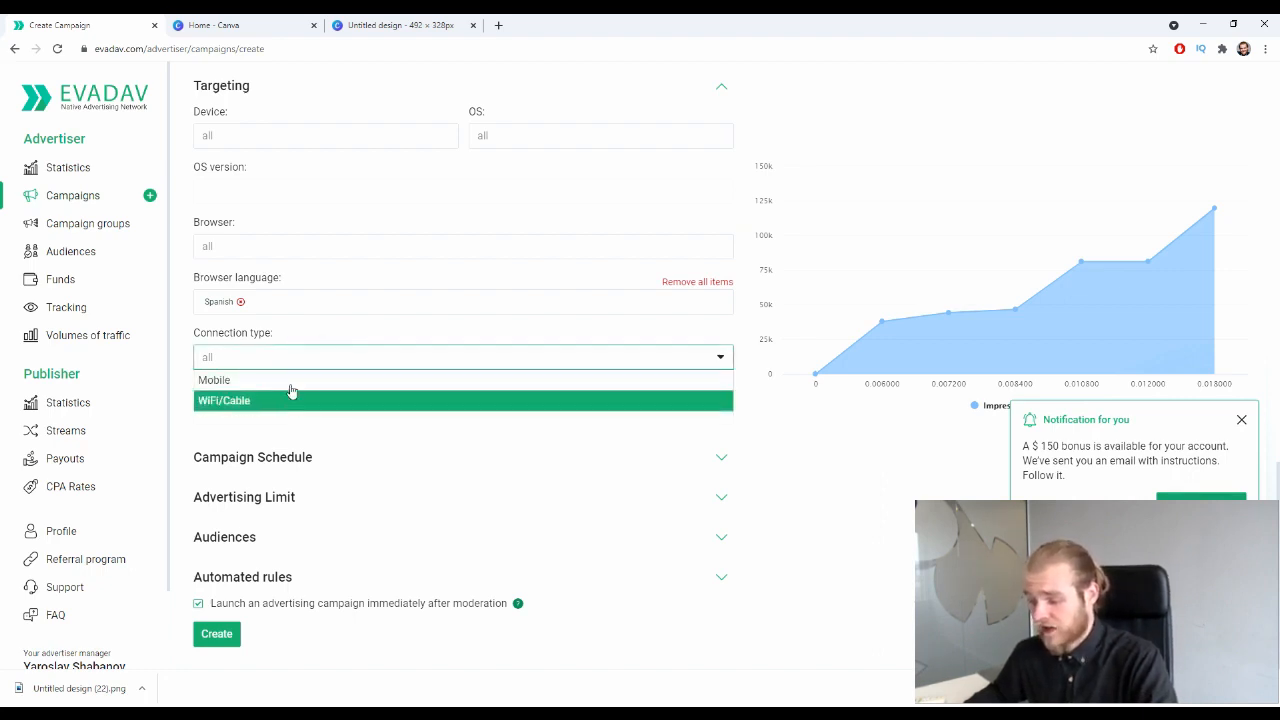
pyautogui.click(292, 382)
# Look through the mobile ISPs offered for Argentina without selecting any
pyautogui.click(300, 410)
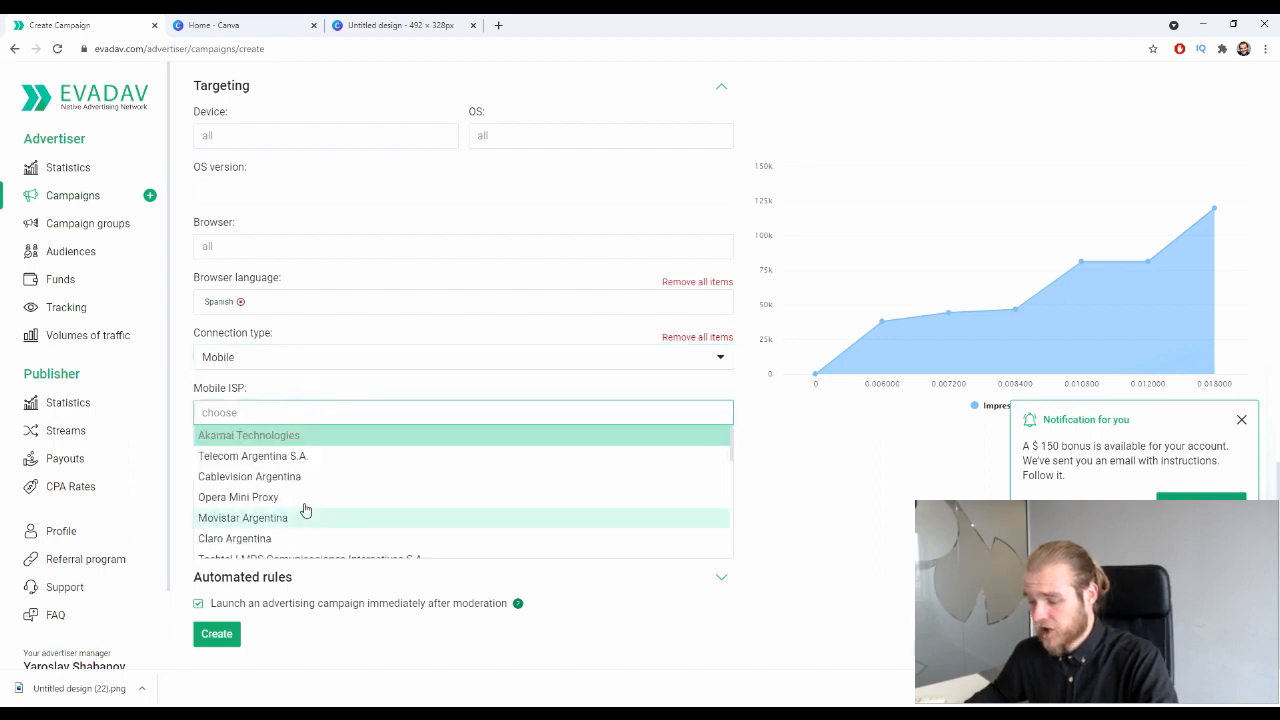
pyautogui.scroll(-5, 440, 480)
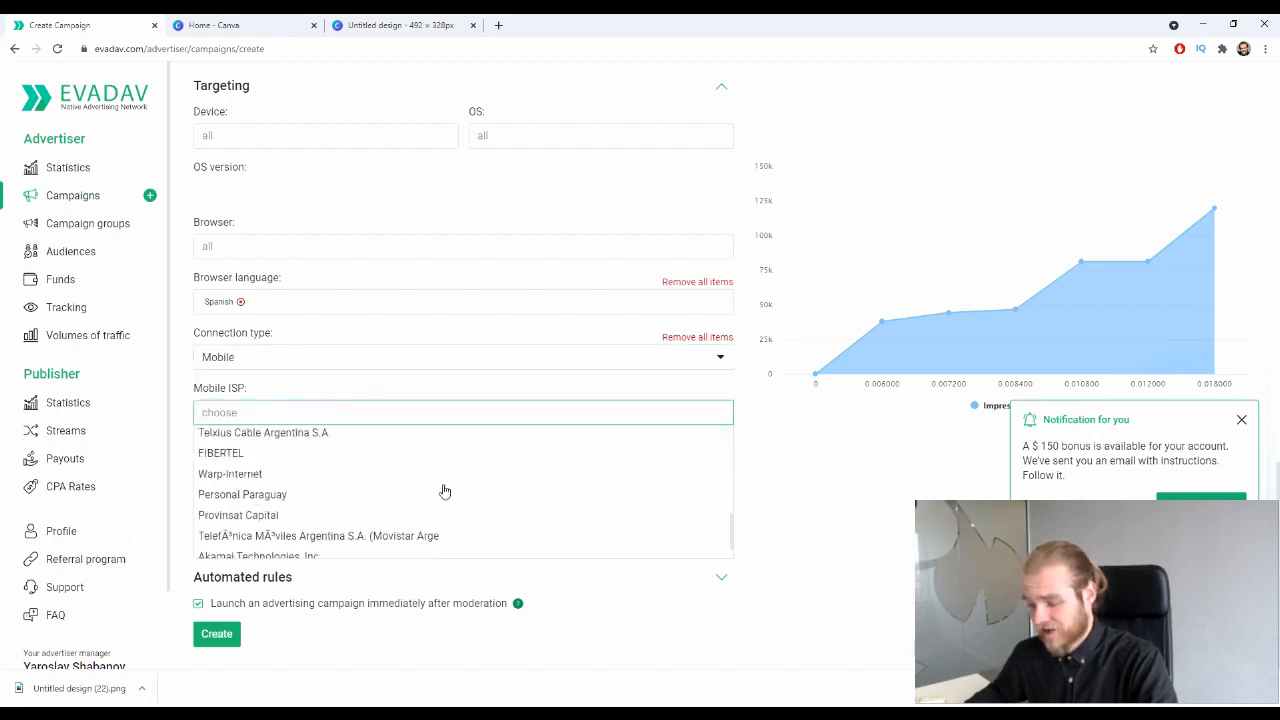
pyautogui.scroll(-1, 443, 494)
pyautogui.scroll(3, 451, 534)
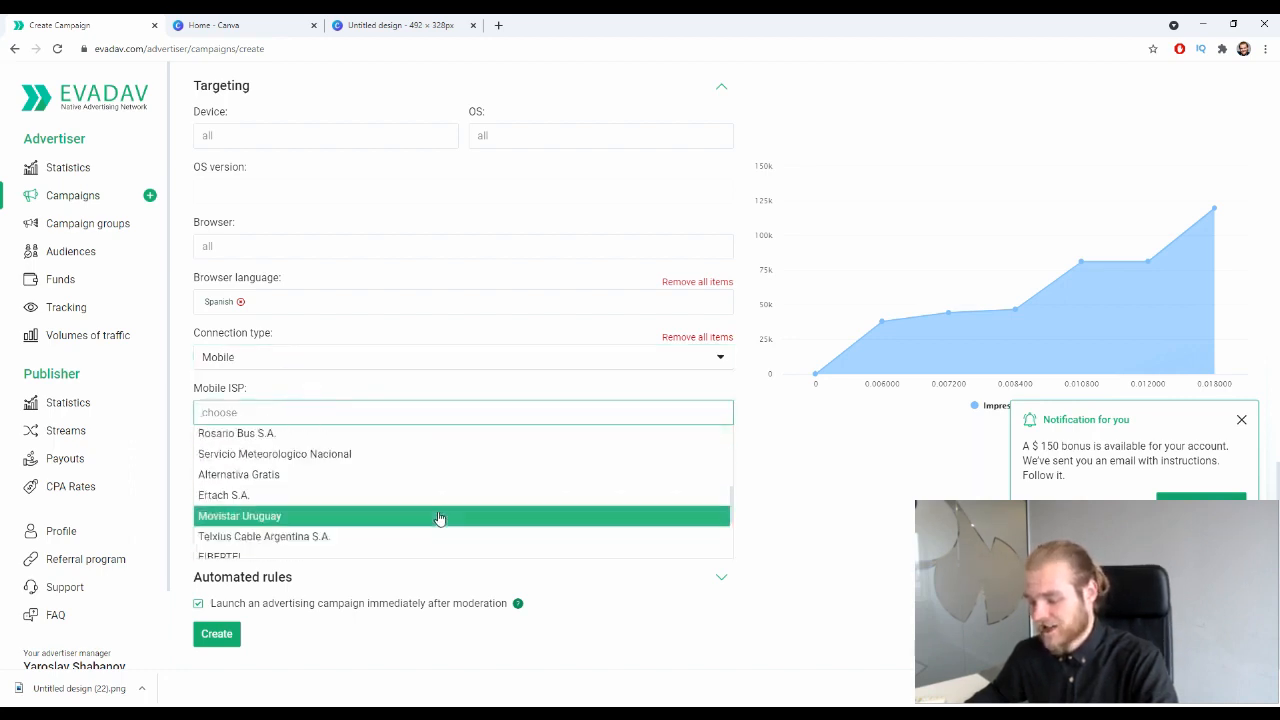
pyautogui.scroll(3, 434, 517)
pyautogui.scroll(1, 420, 509)
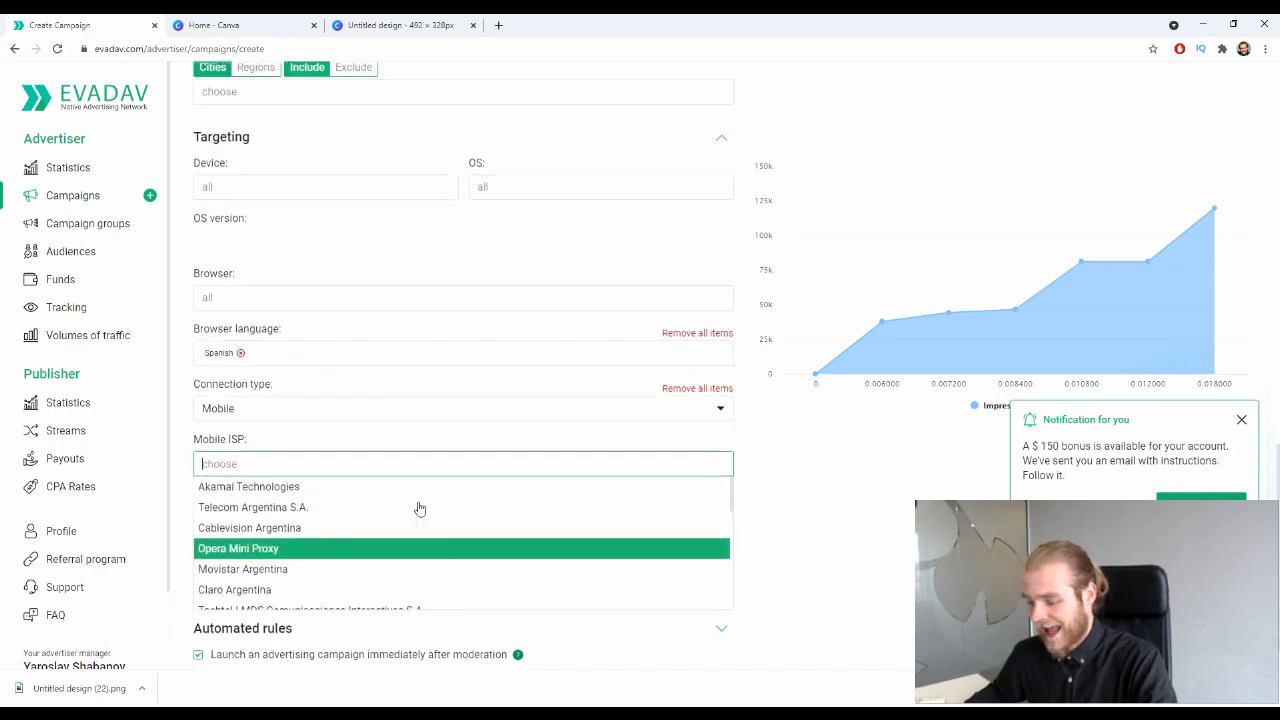
pyautogui.scroll(1, 420, 509)
pyautogui.scroll(-4, 405, 512)
pyautogui.click(852, 509)
pyautogui.scroll(-2, 849, 508)
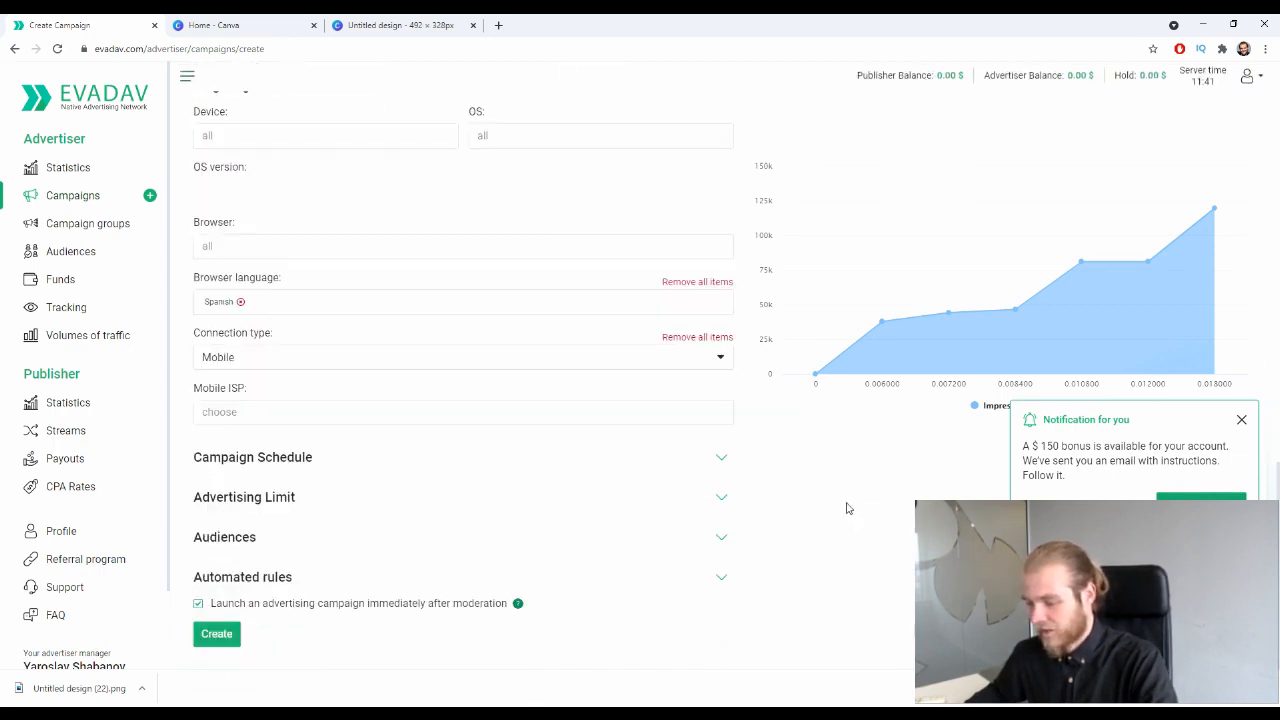
# Clear the Mobile connection type so that all connection types are targeted
pyautogui.click(265, 357)
pyautogui.click(700, 337)
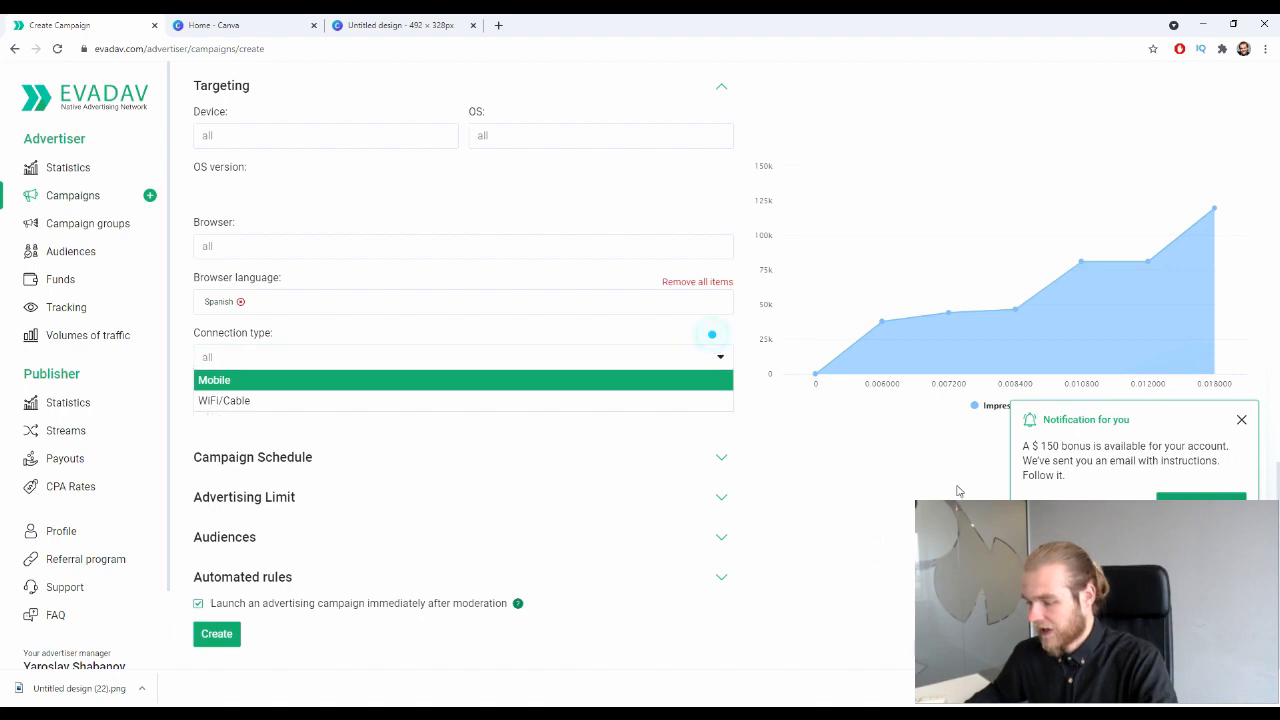
pyautogui.click(952, 490)
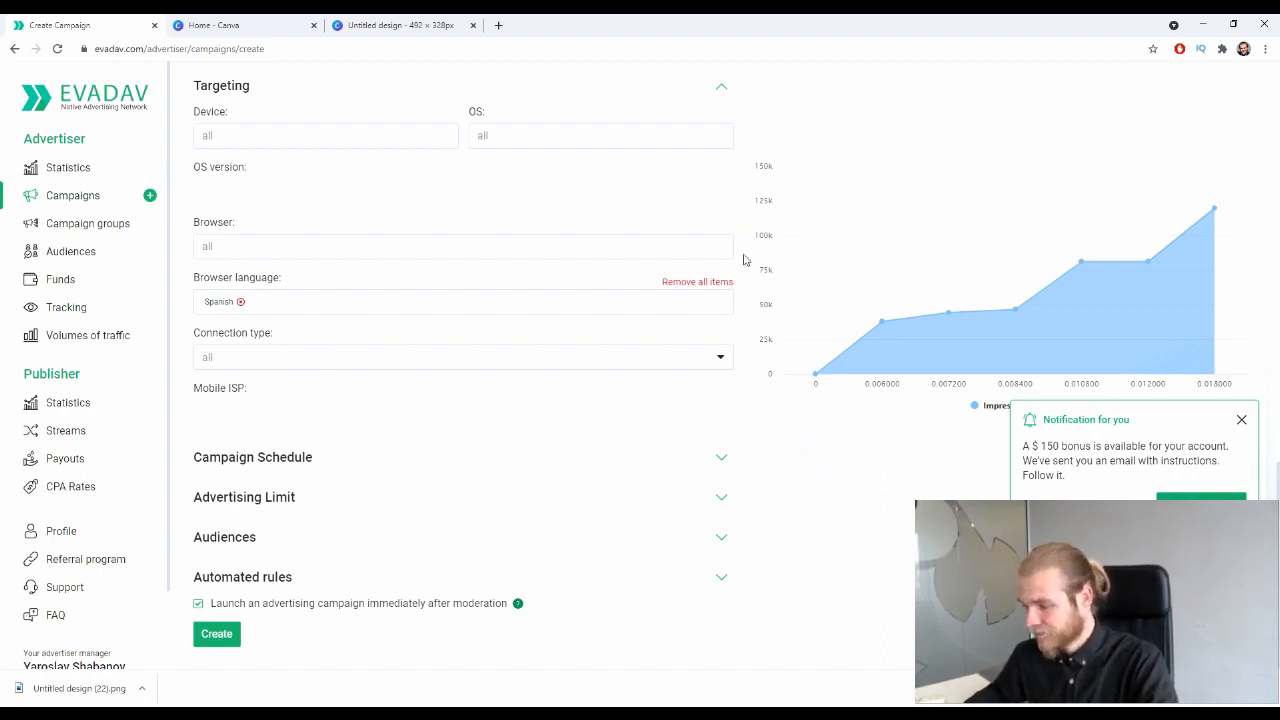
# Collapse the Targeting section, dismiss the bonus notification, and return to the Countries & Bid settings
pyautogui.scroll(2, 723, 289)
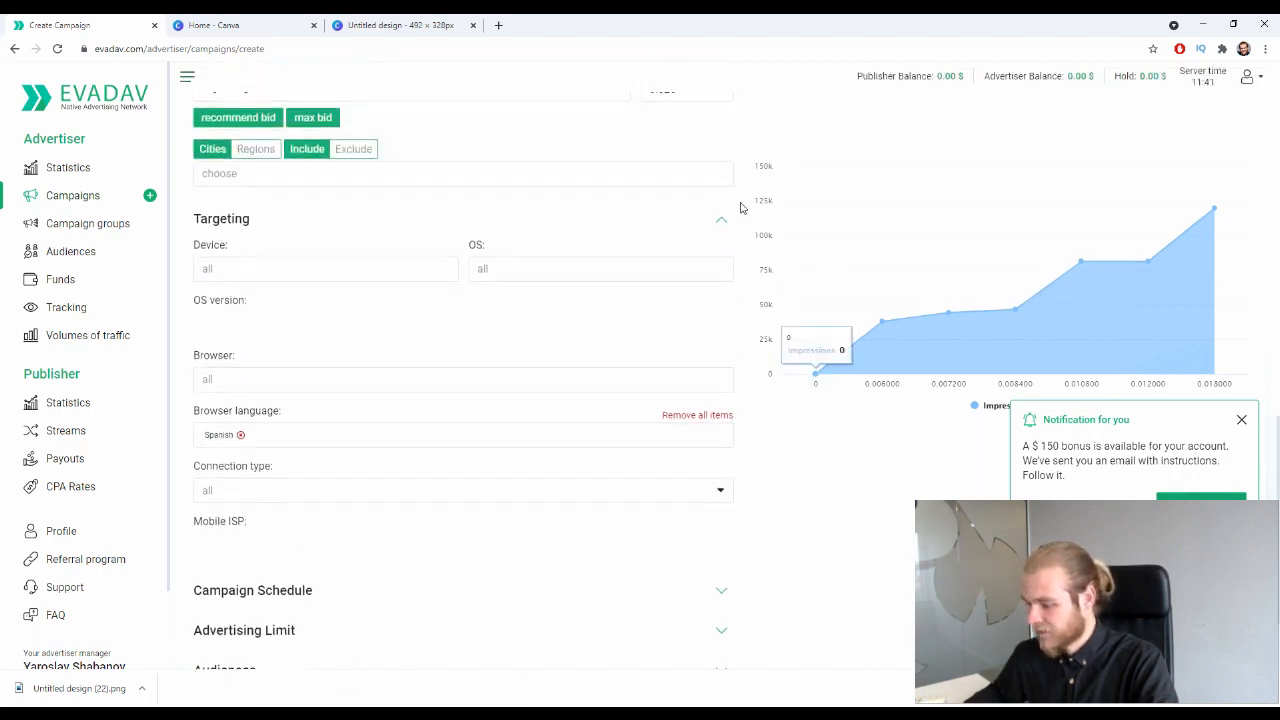
pyautogui.click(721, 220)
pyautogui.scroll(3, 811, 470)
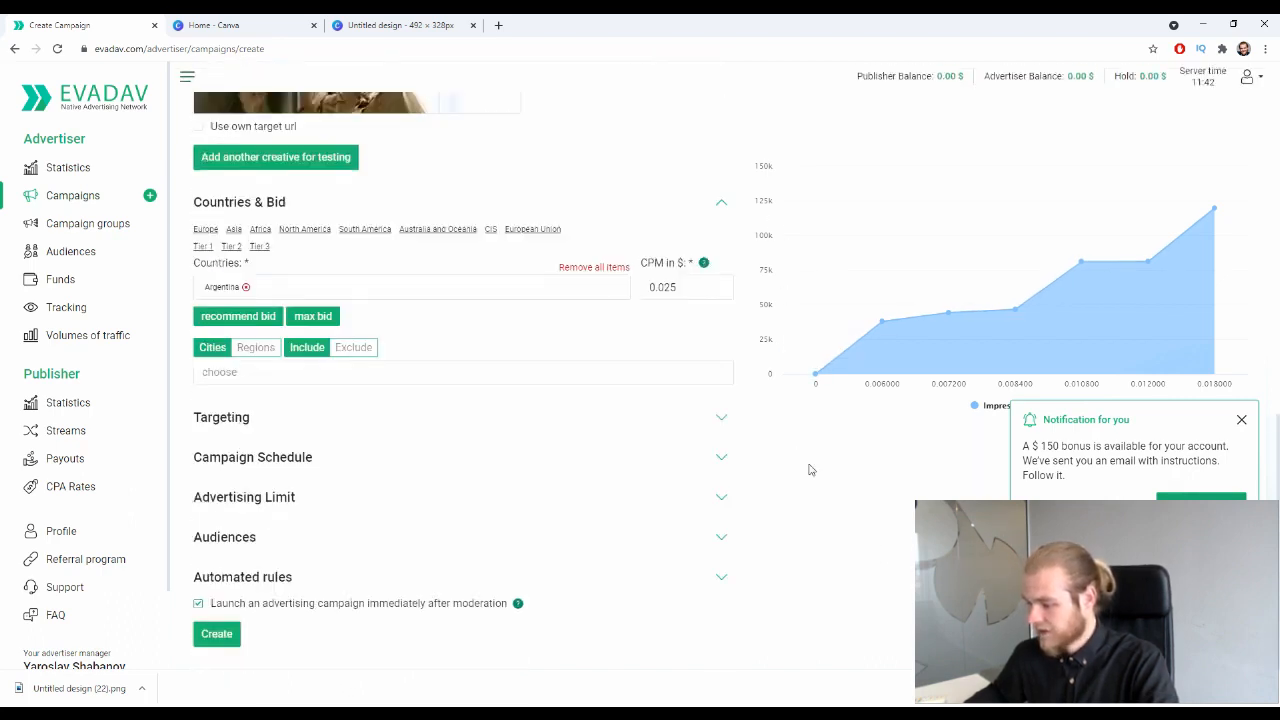
pyautogui.click(1241, 419)
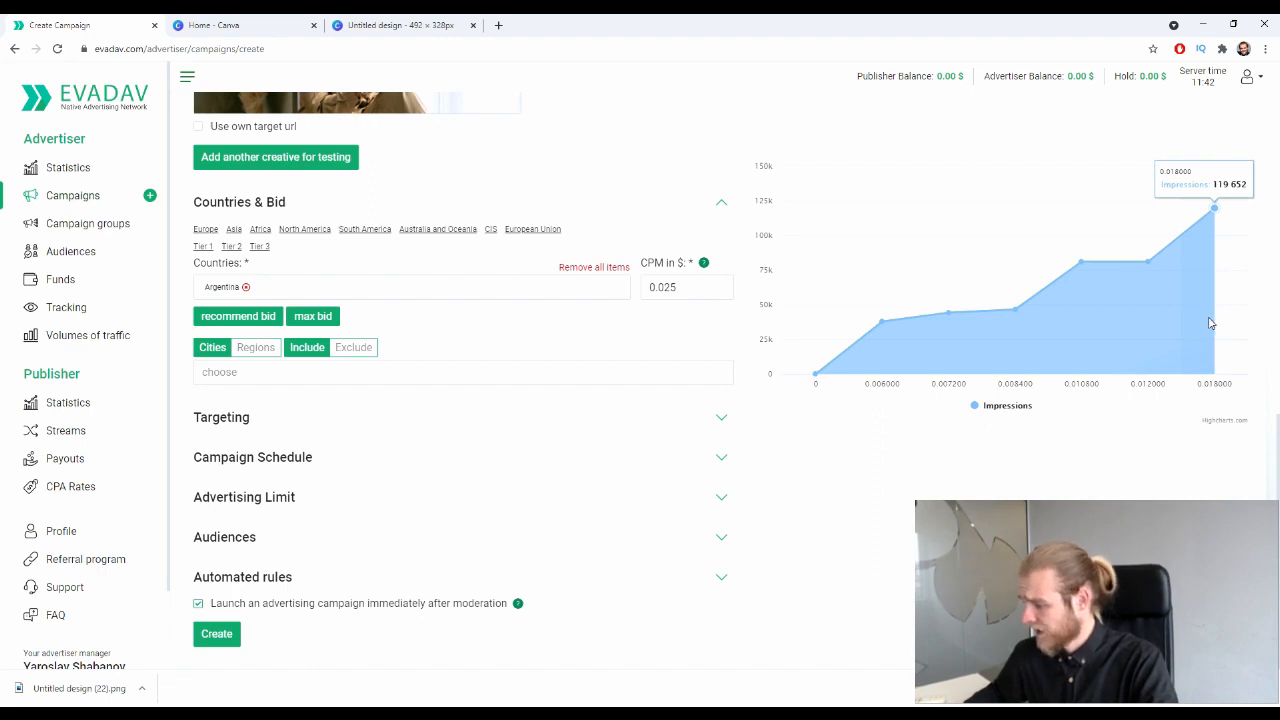
pyautogui.scroll(1, 1208, 323)
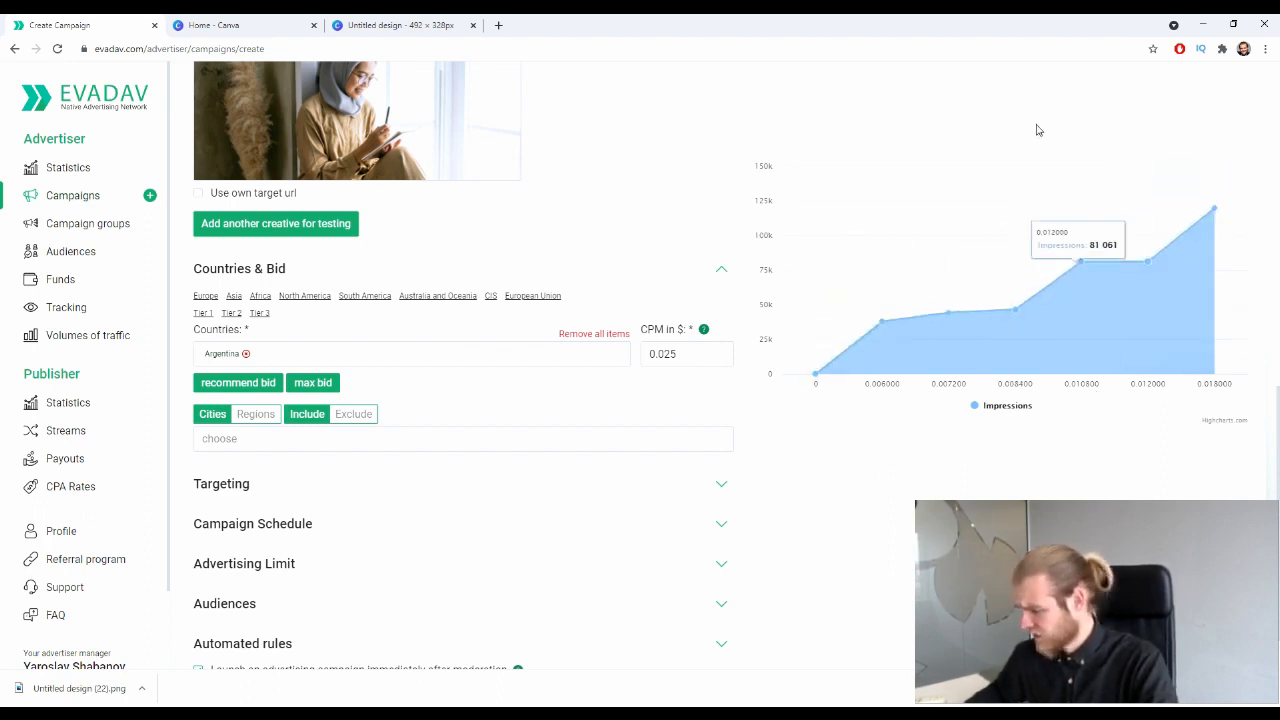
# Expand the Campaign Schedule section and view the weekly hour grid and display period options
pyautogui.scroll(-1, 717, 120)
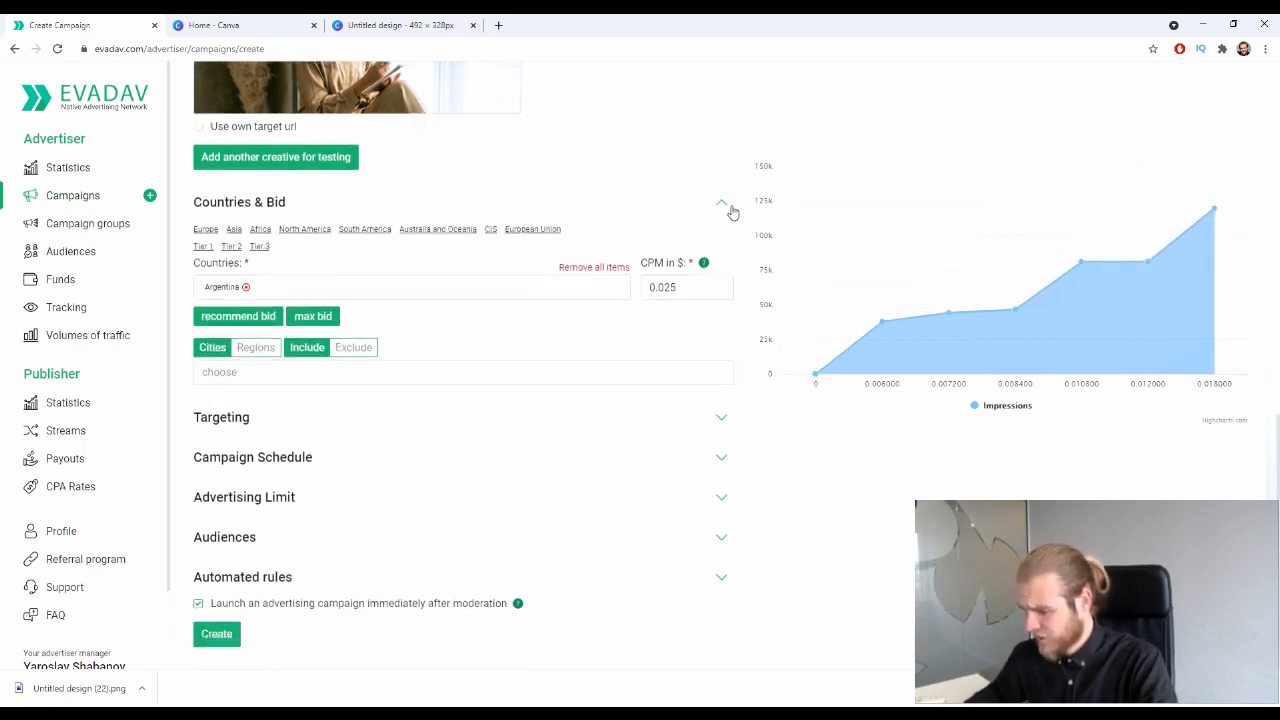
pyautogui.click(729, 420)
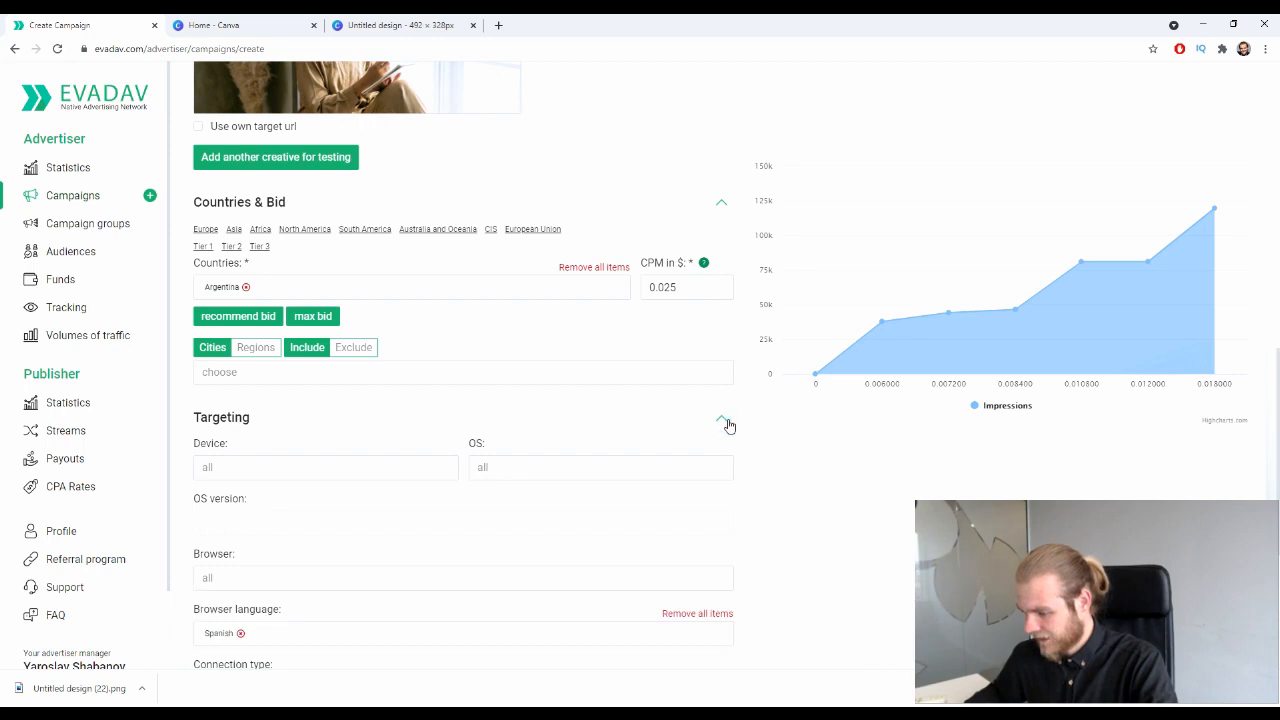
pyautogui.click(729, 422)
pyautogui.click(721, 456)
pyautogui.scroll(-3, 740, 445)
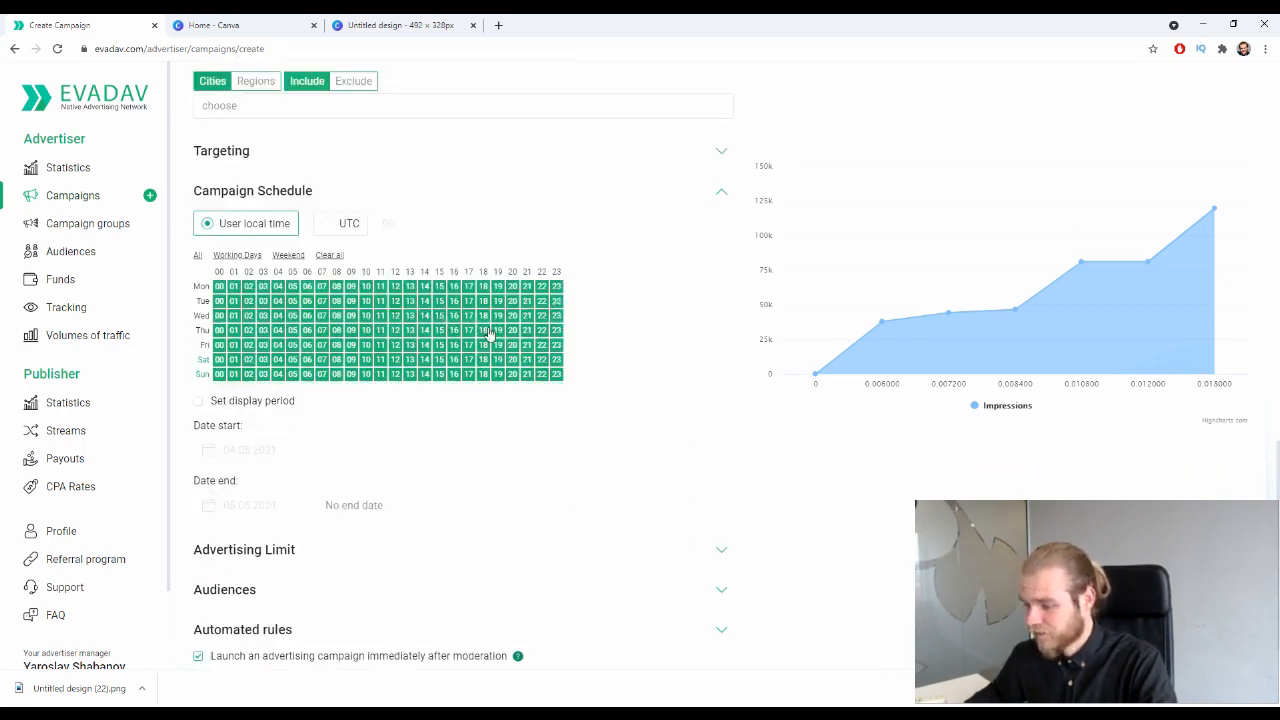
# Try switching the 04 hour column and the Saturday row of the schedule off and back on
pyautogui.click(263, 316)
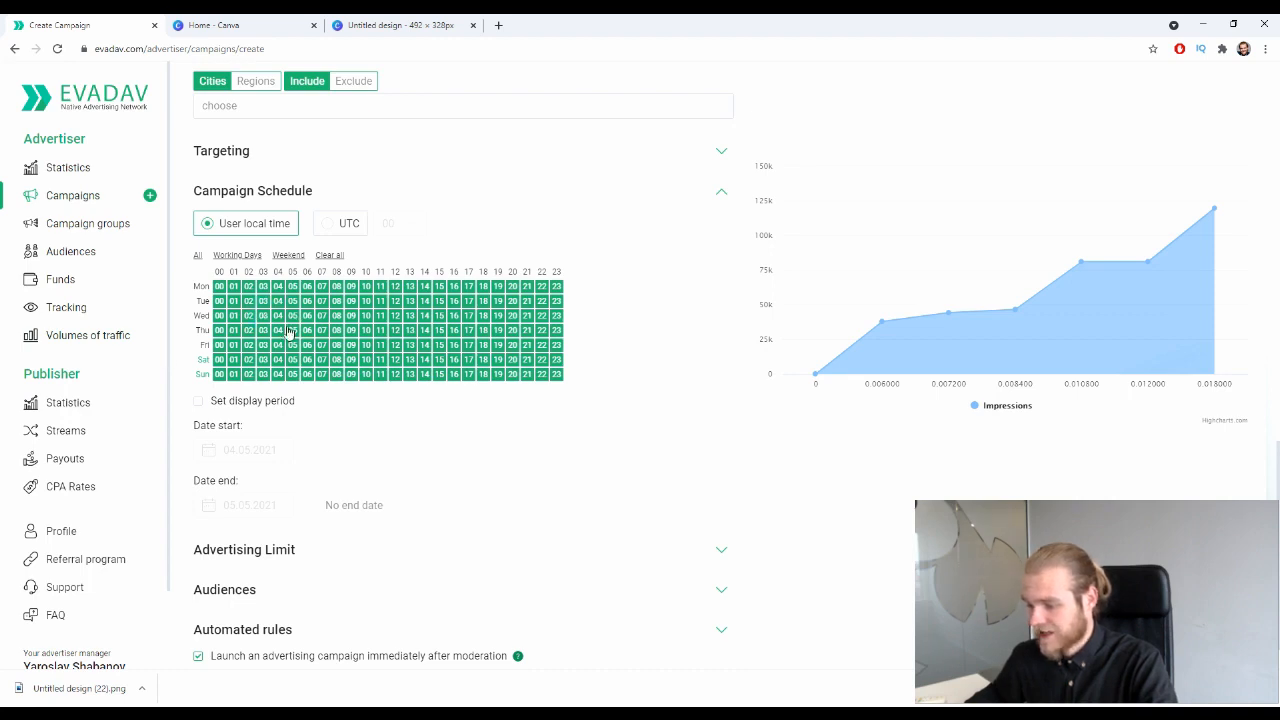
pyautogui.click(277, 272)
pyautogui.click(277, 272)
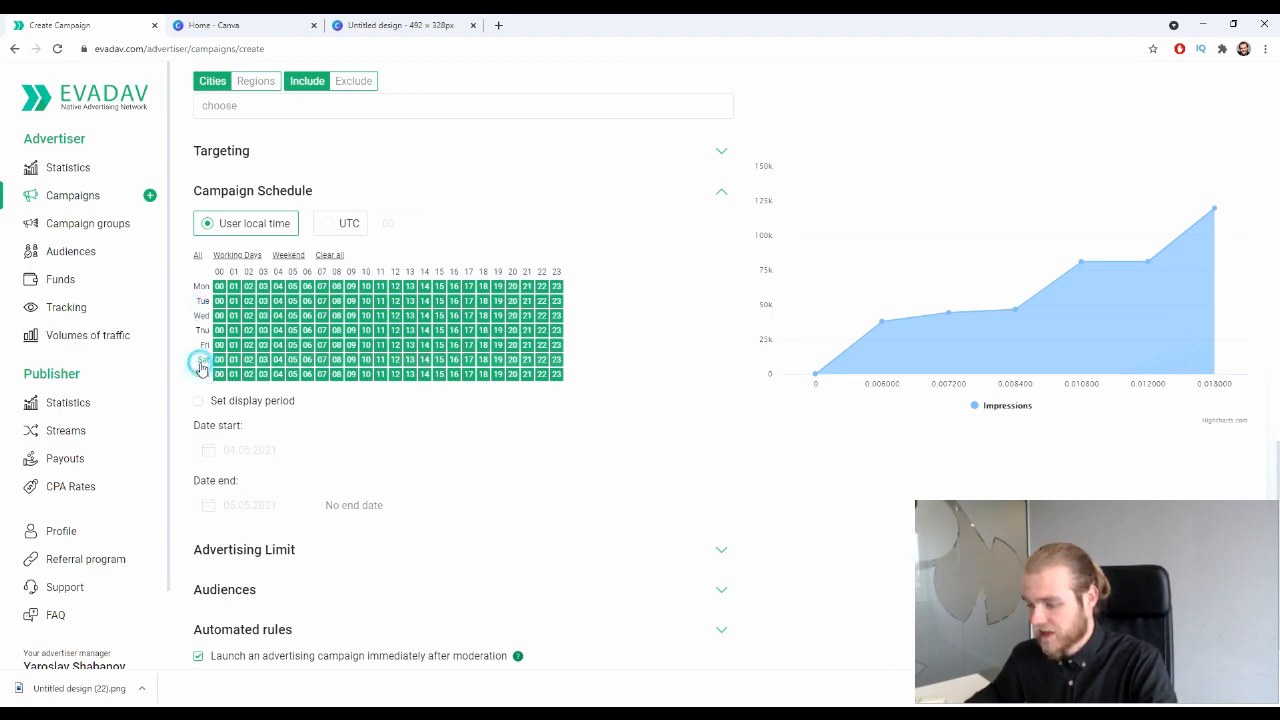
pyautogui.click(203, 359)
pyautogui.click(203, 359)
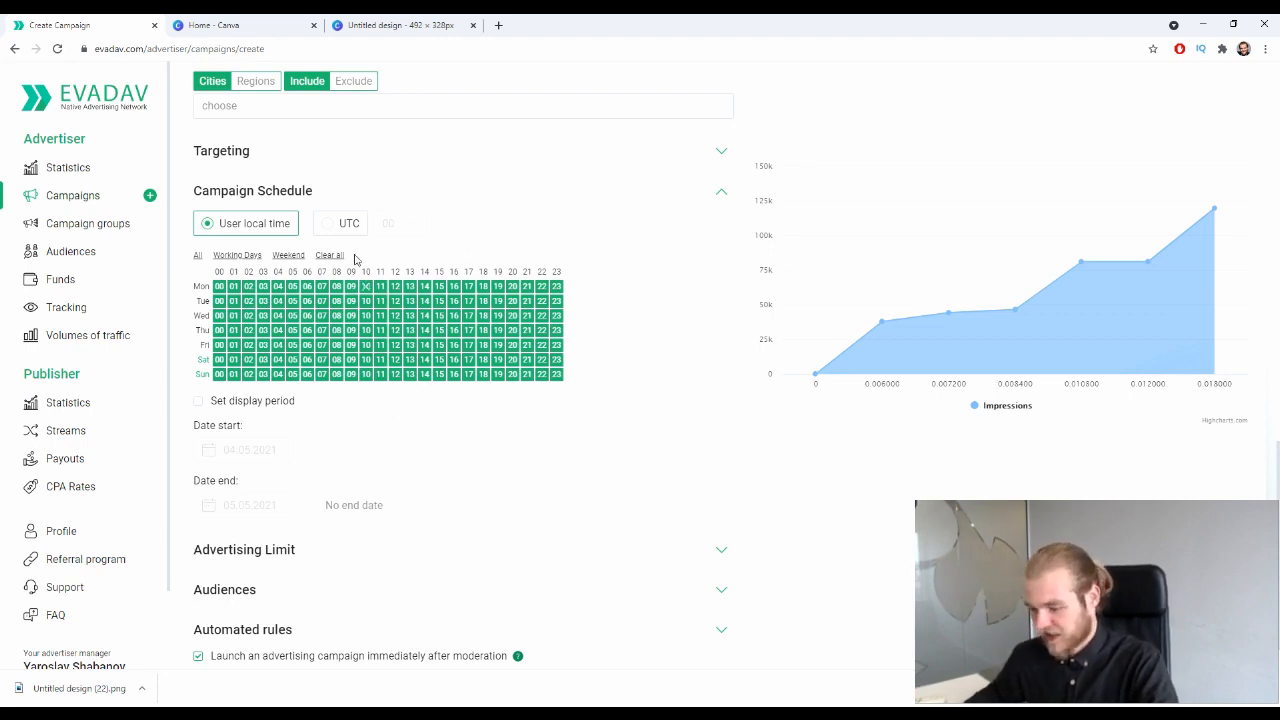
# Try the display period with and without an end date, turn it off again and collapse the Campaign Schedule section
pyautogui.scroll(-1, 340, 285)
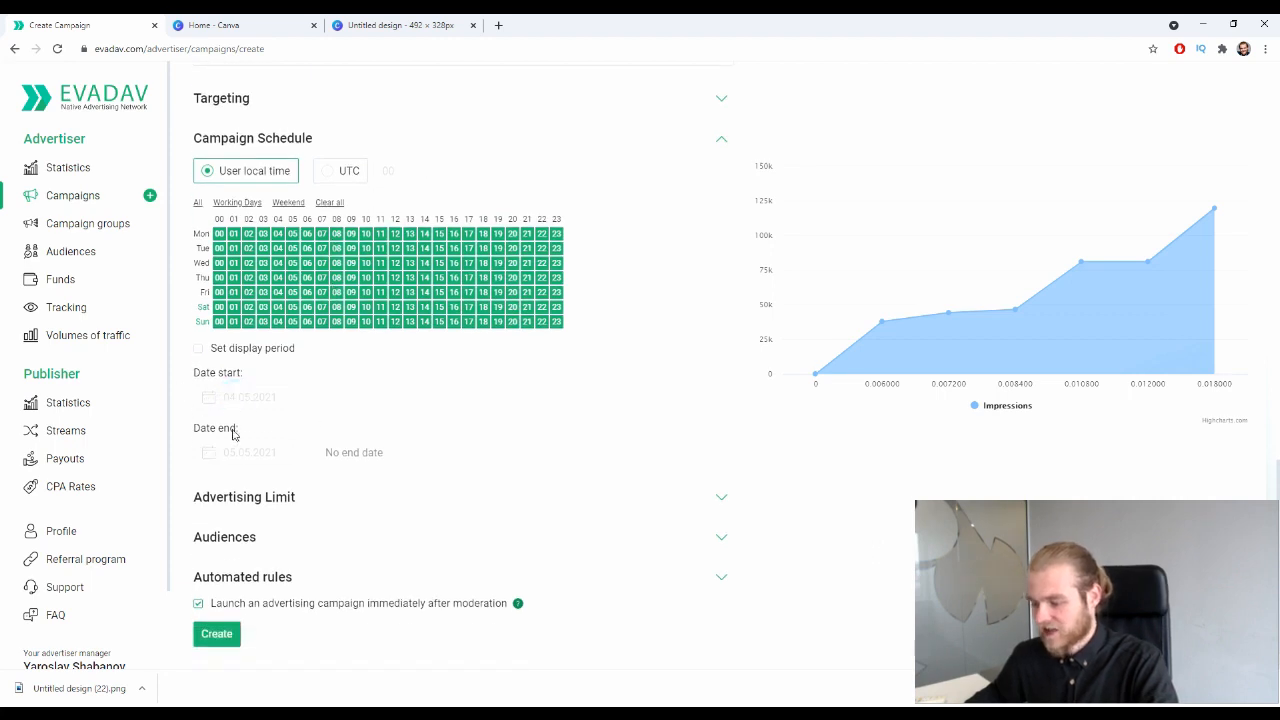
pyautogui.click(200, 349)
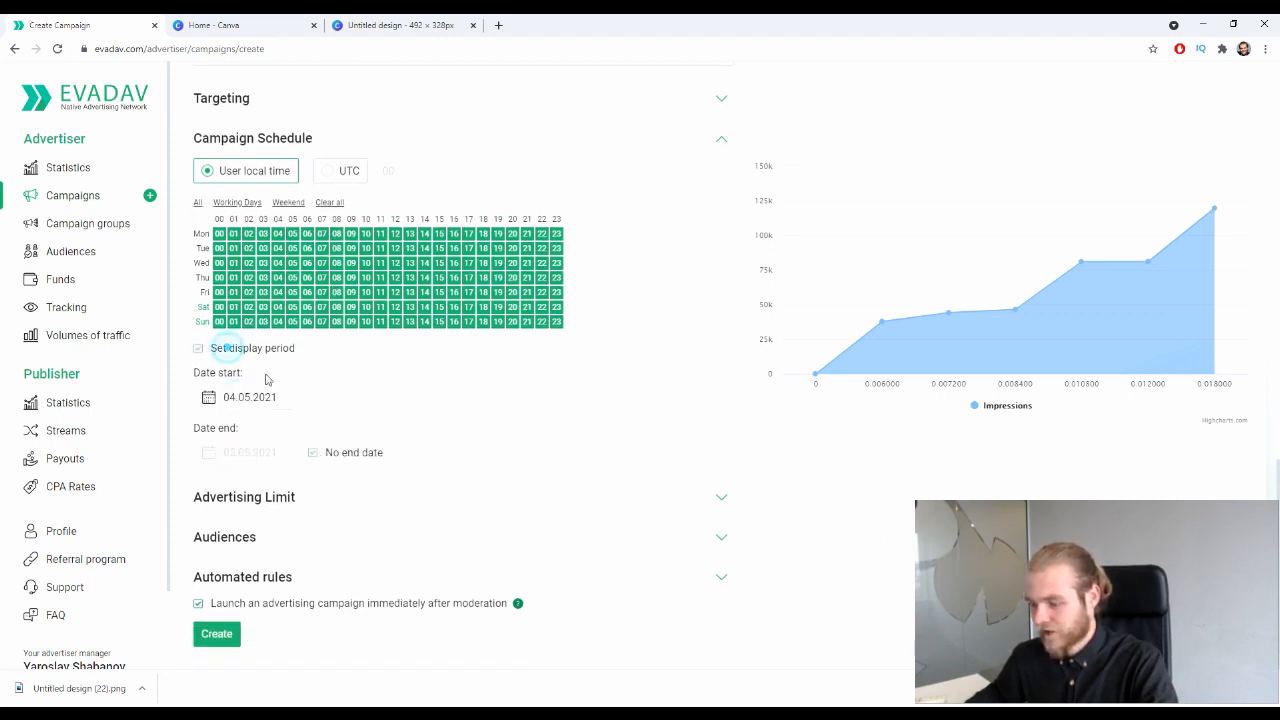
pyautogui.click(314, 453)
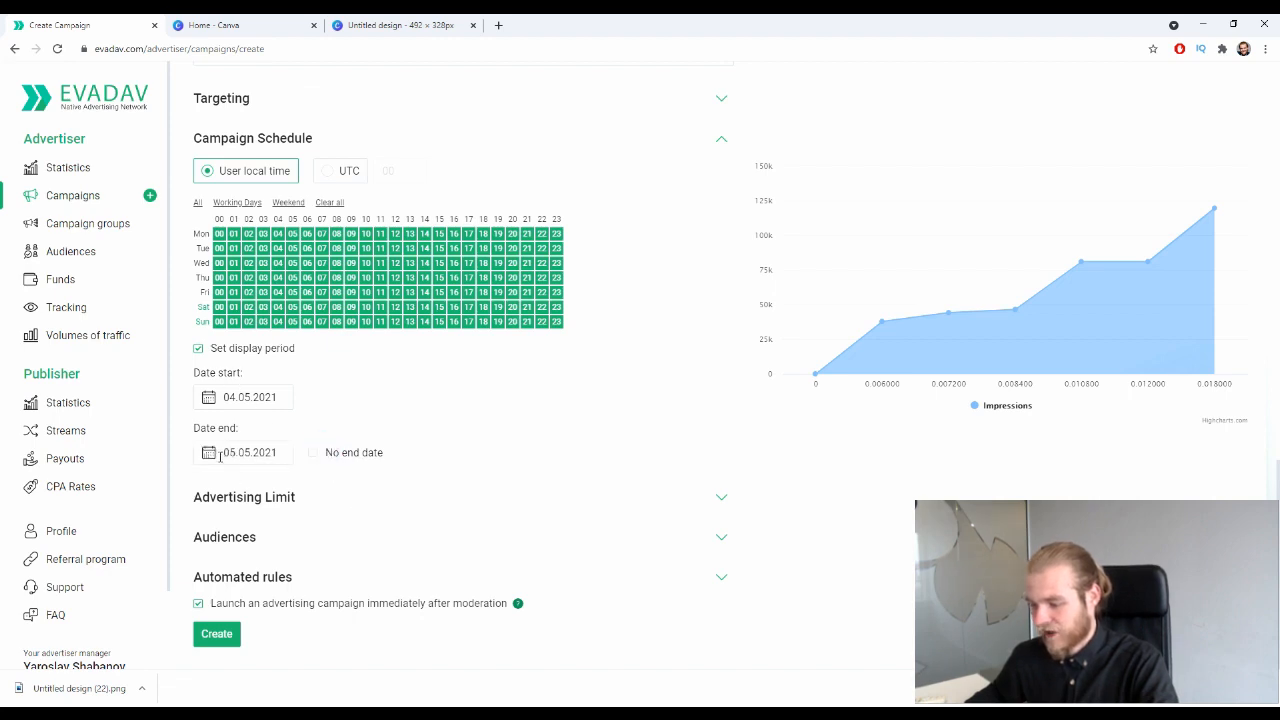
pyautogui.click(358, 455)
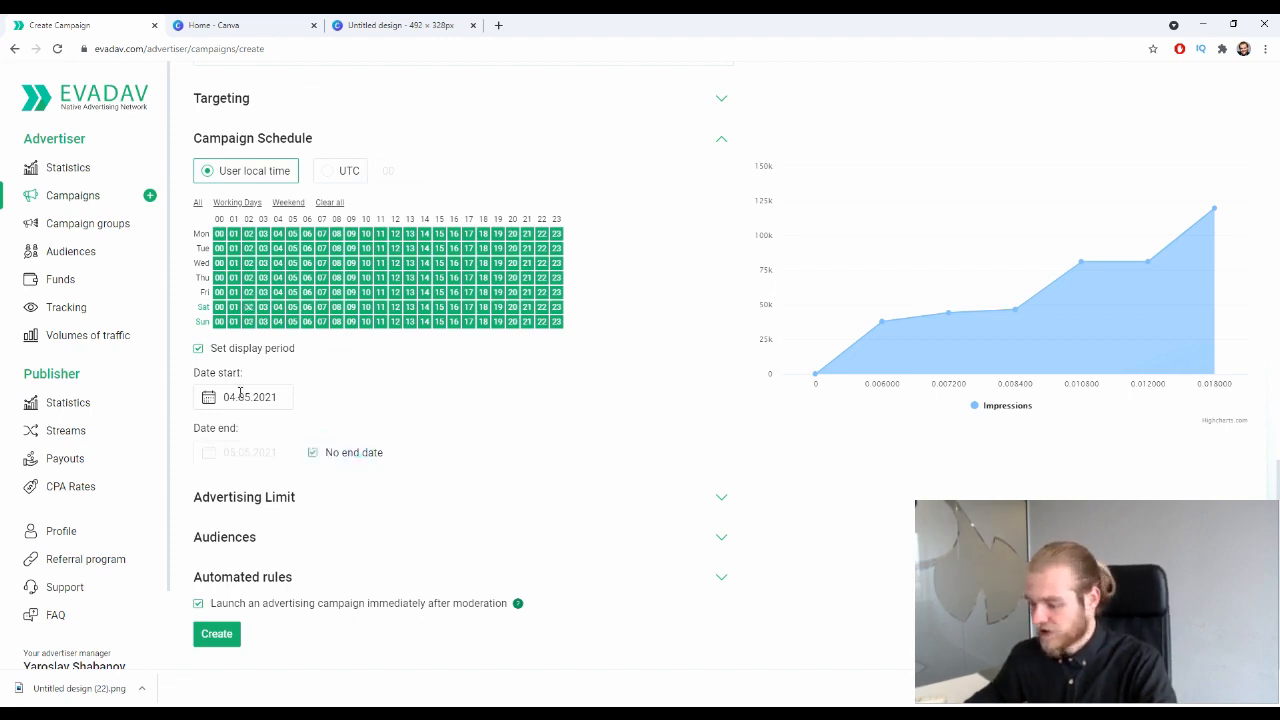
pyautogui.click(236, 349)
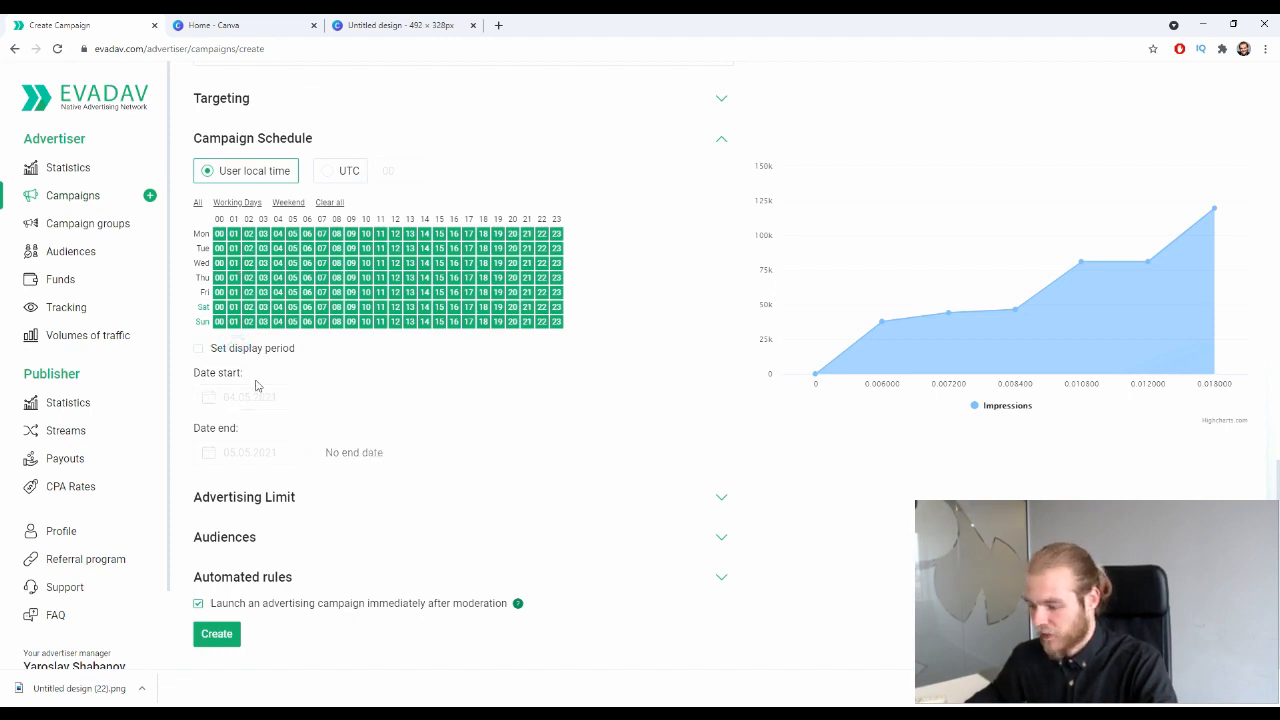
pyautogui.click(721, 139)
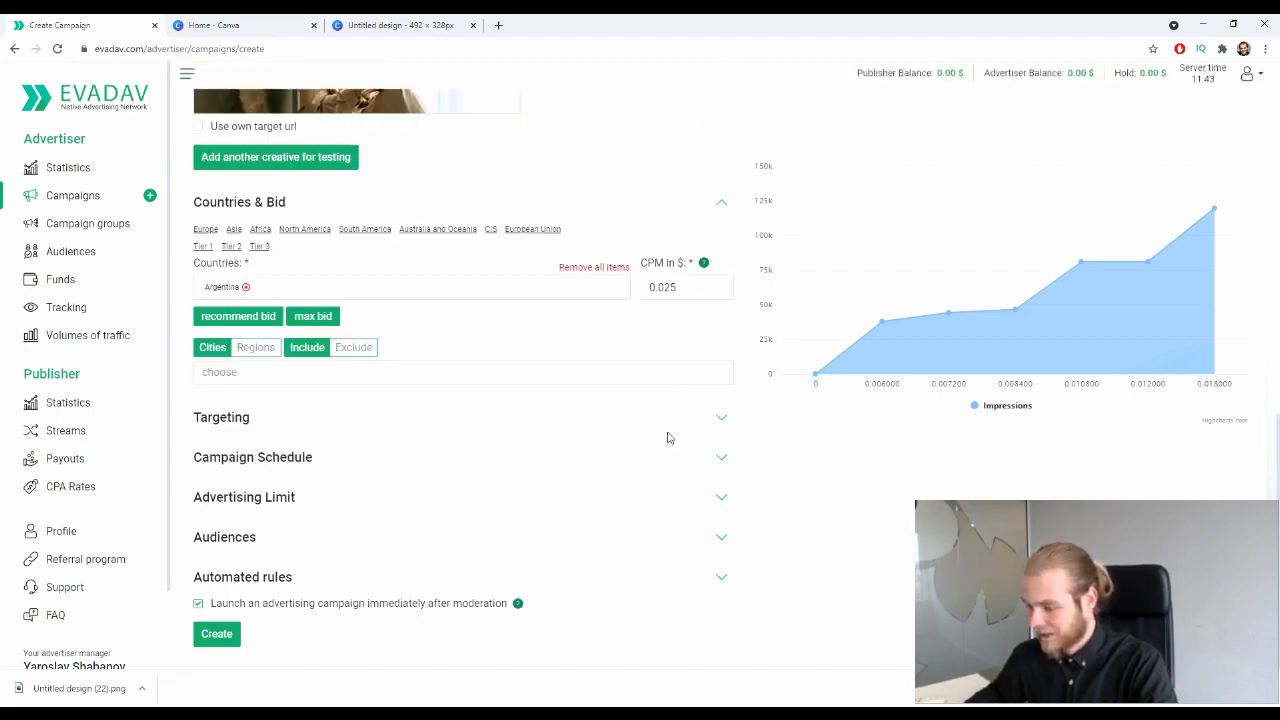
# Expand the Advertising Limit section and look through its total and daily budget and click limit fields
pyautogui.click(721, 495)
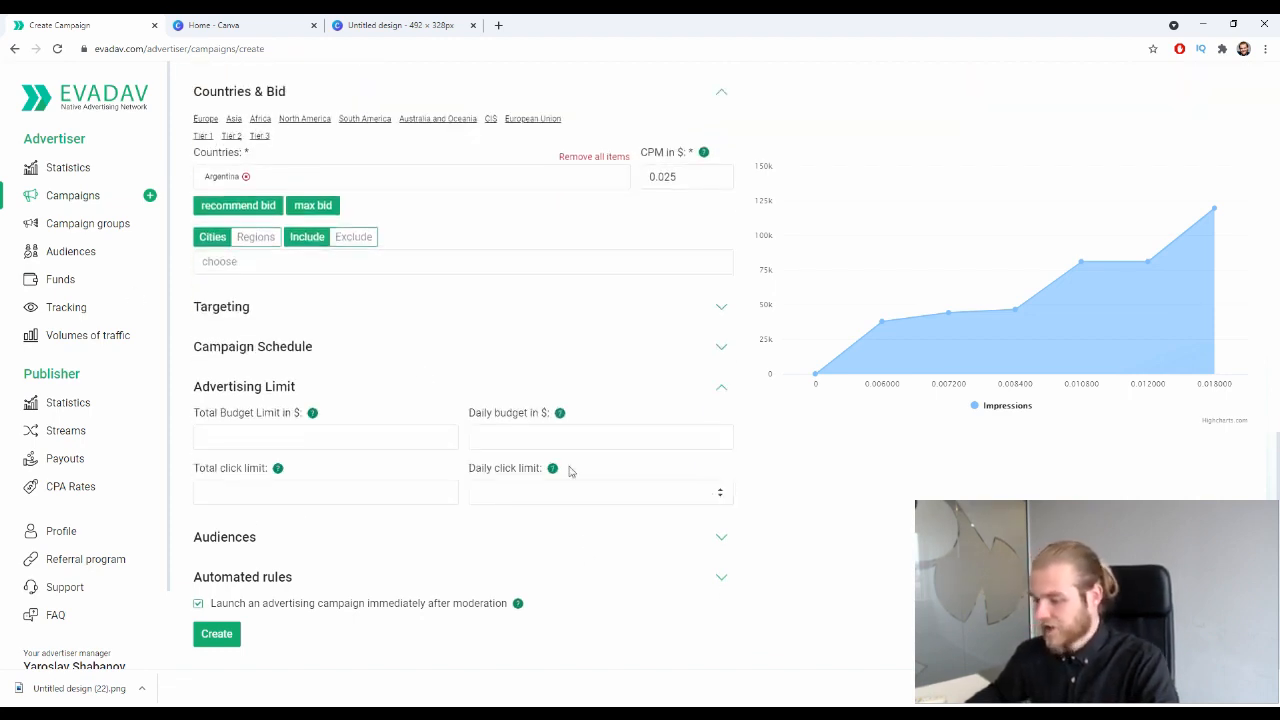
pyautogui.click(307, 440)
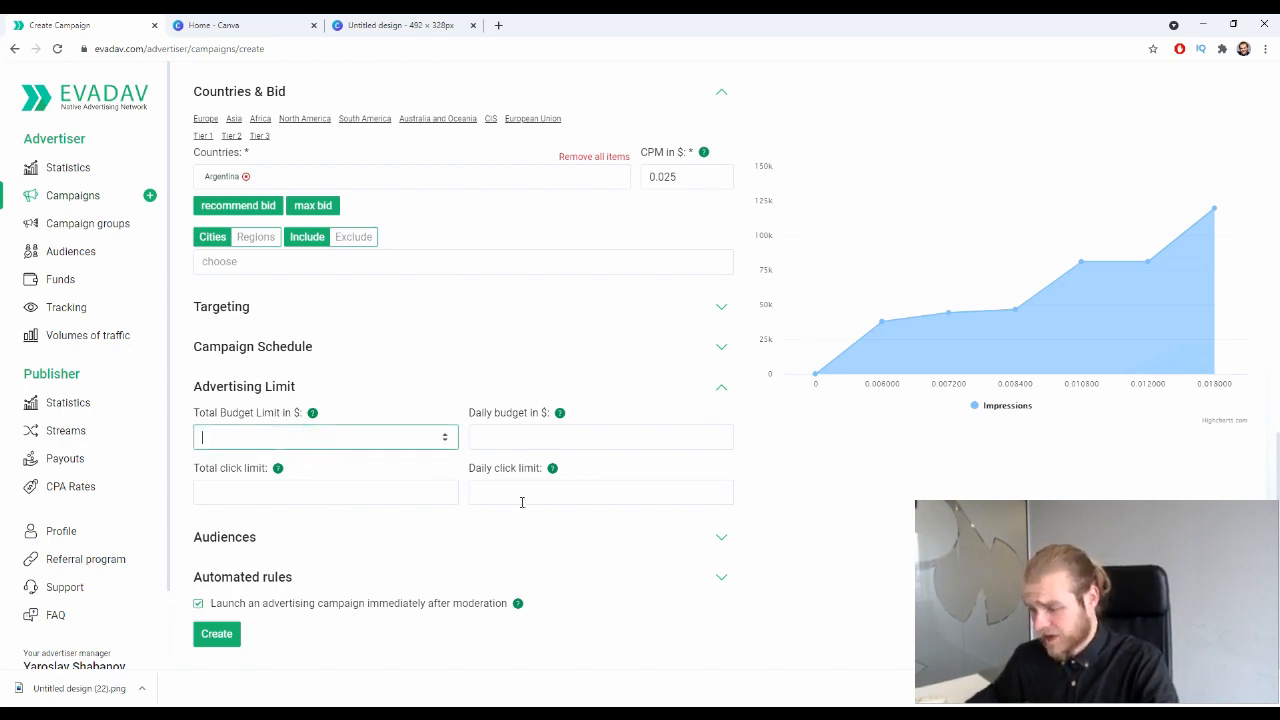
pyautogui.click(506, 437)
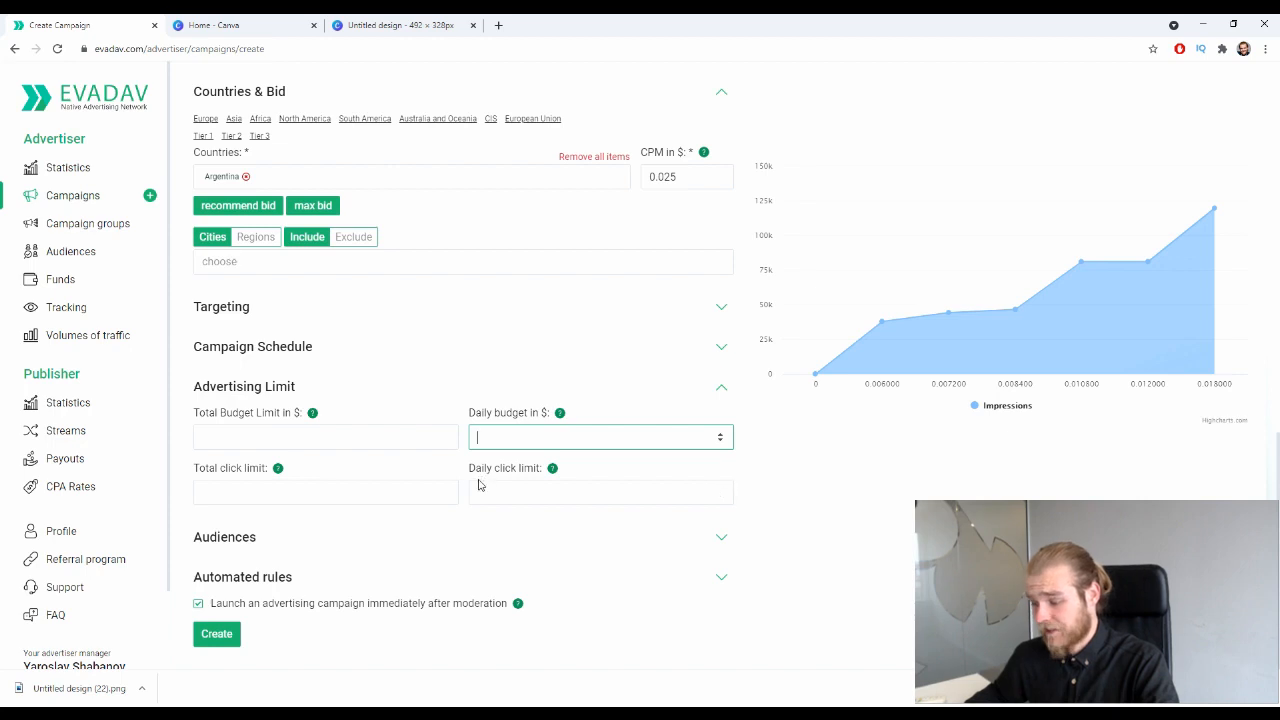
pyautogui.click(366, 498)
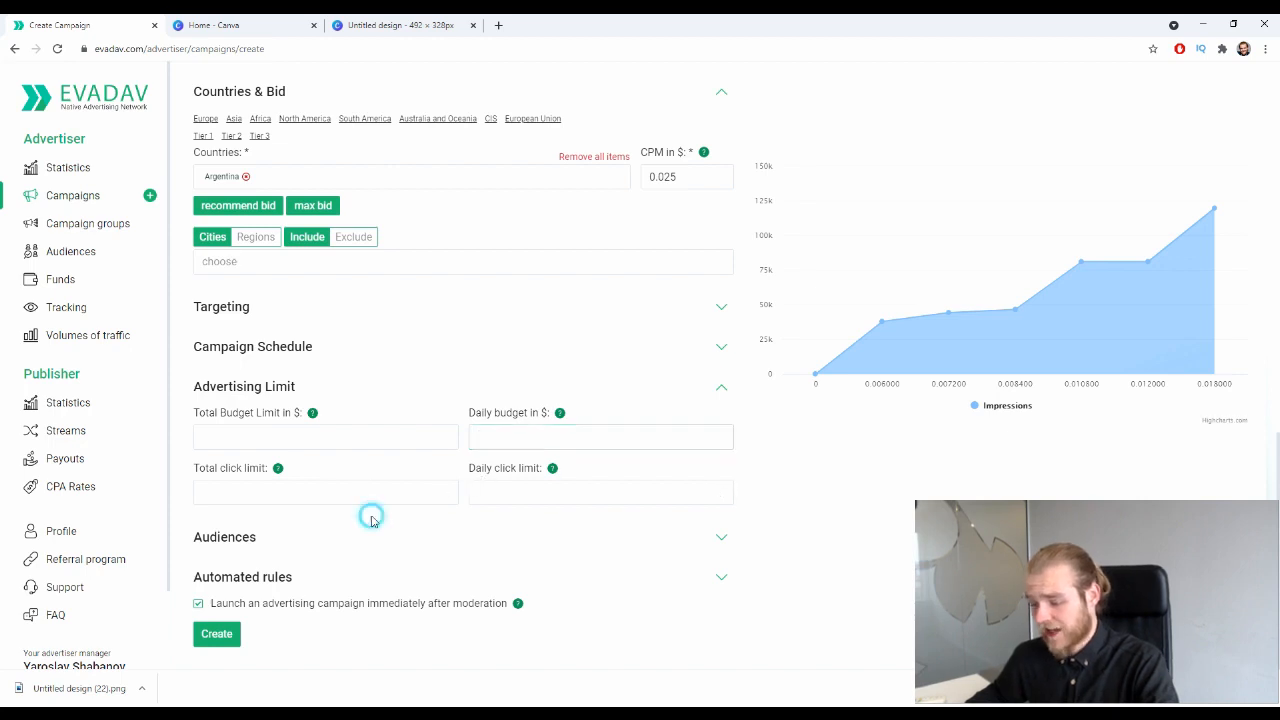
pyautogui.click(524, 498)
pyautogui.click(376, 497)
# Set the total budget limit to $5000 and the daily budget to $200
pyautogui.click(379, 437)
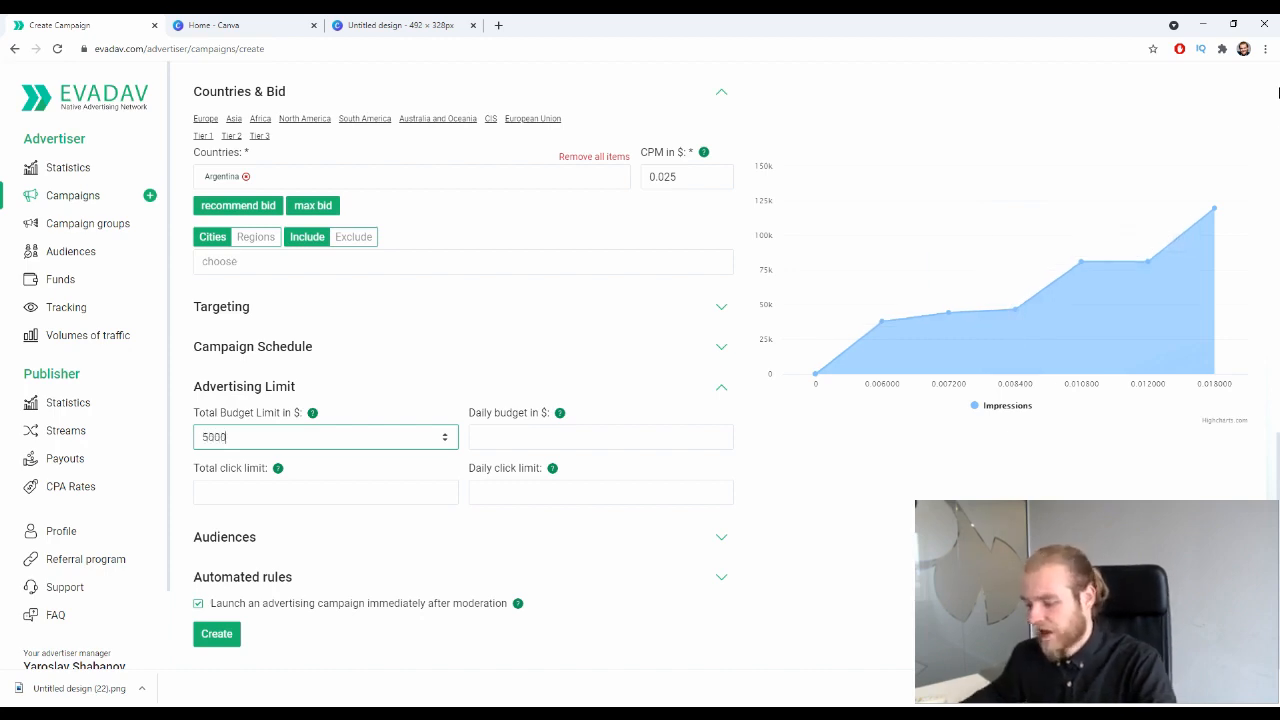
pyautogui.click(578, 430)
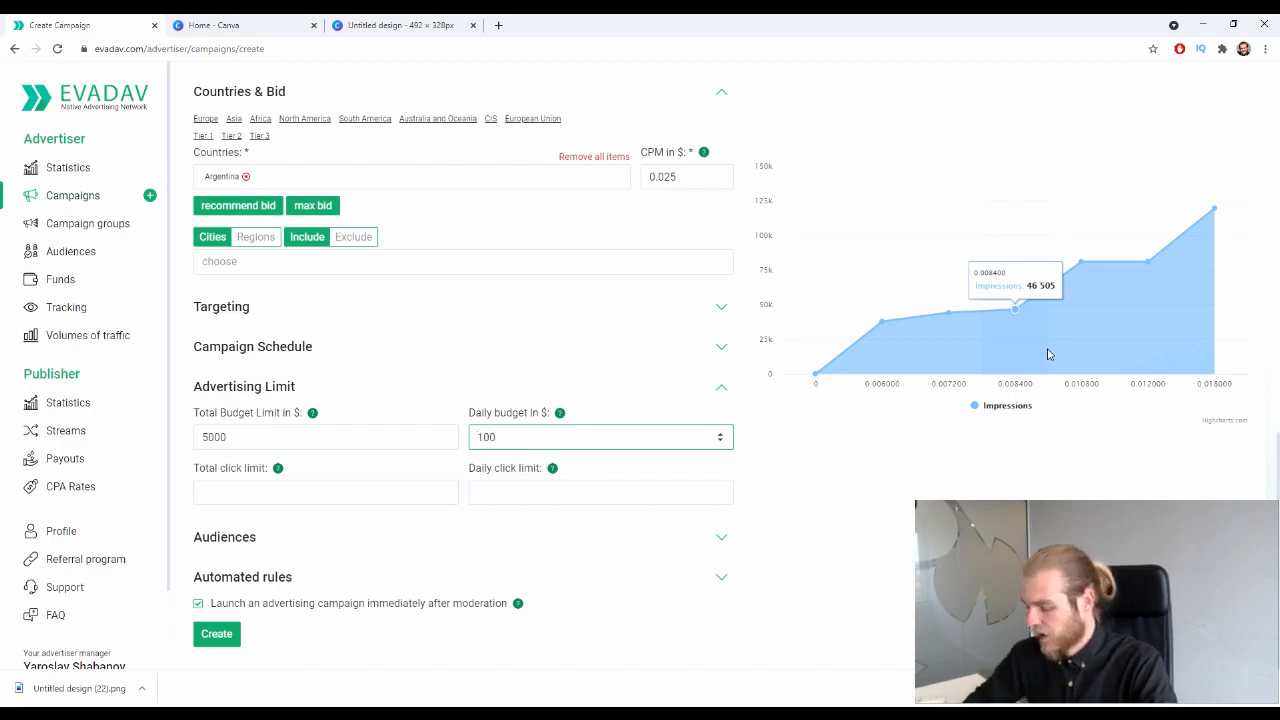
pyautogui.write('1')
pyautogui.press('BackSpace')
pyautogui.write('200')
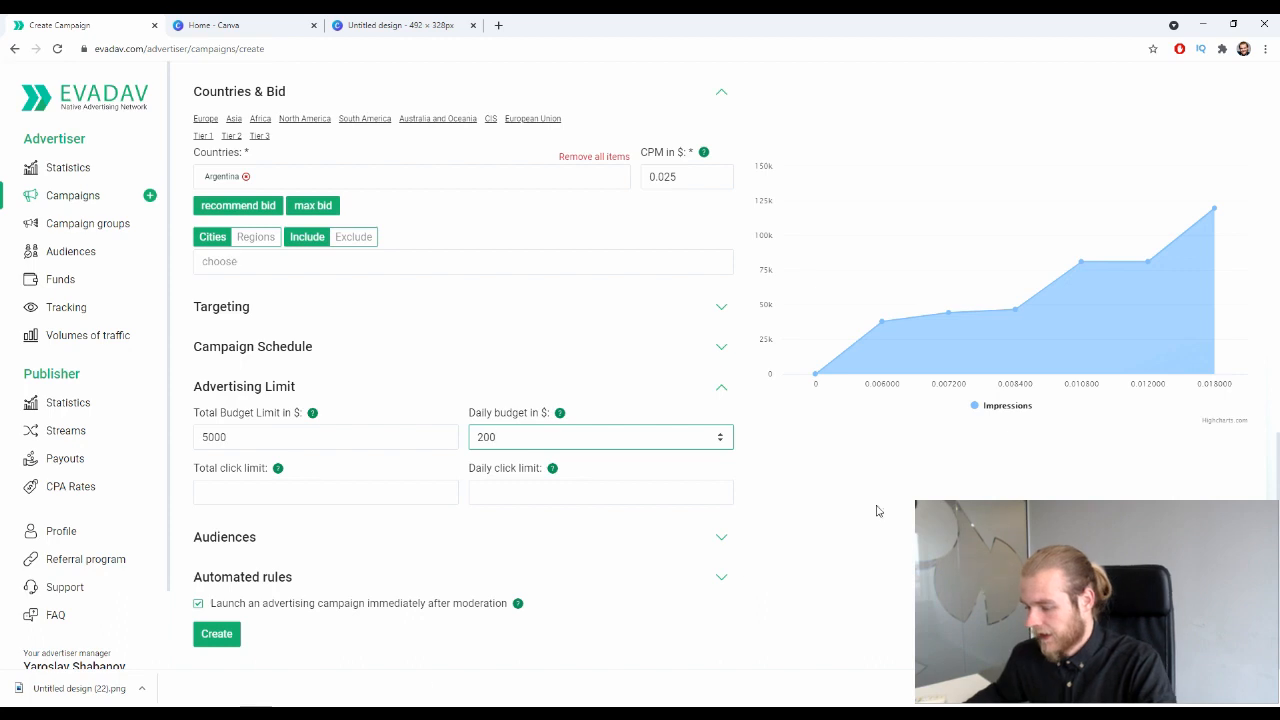
# Set the daily click limit to 500 and the total click limit to 50000
pyautogui.click(518, 490)
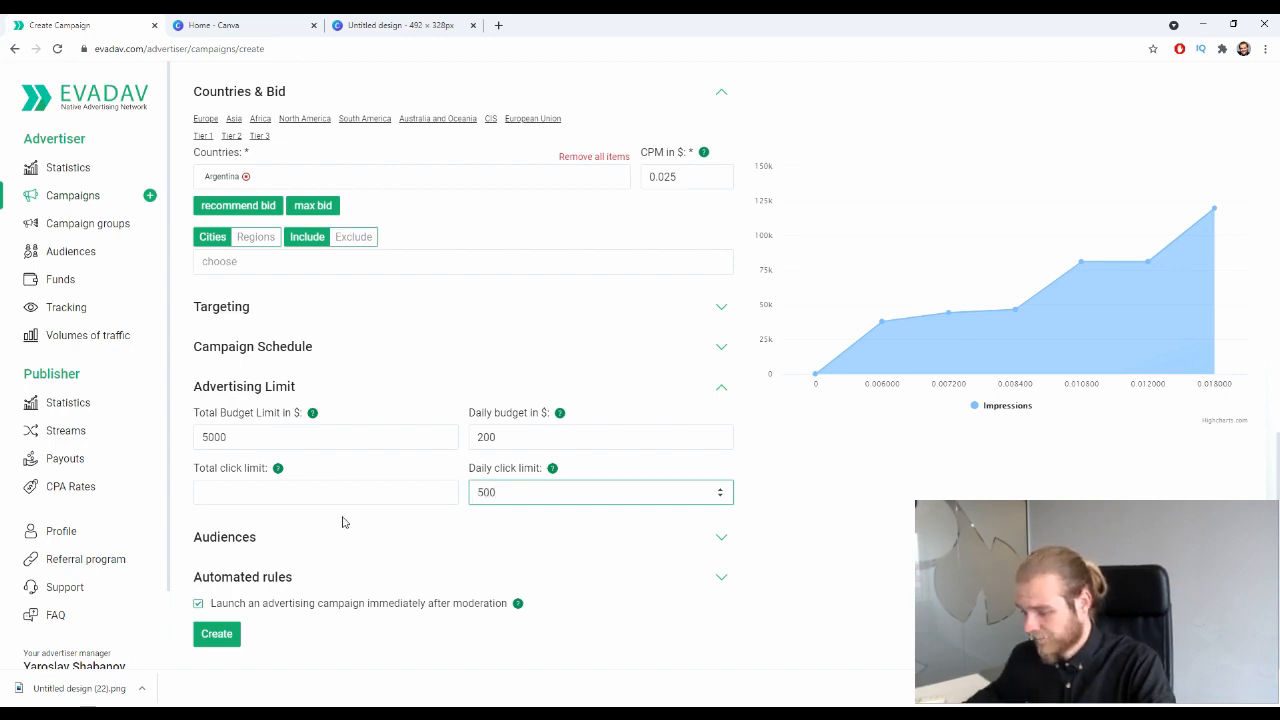
pyautogui.click(229, 487)
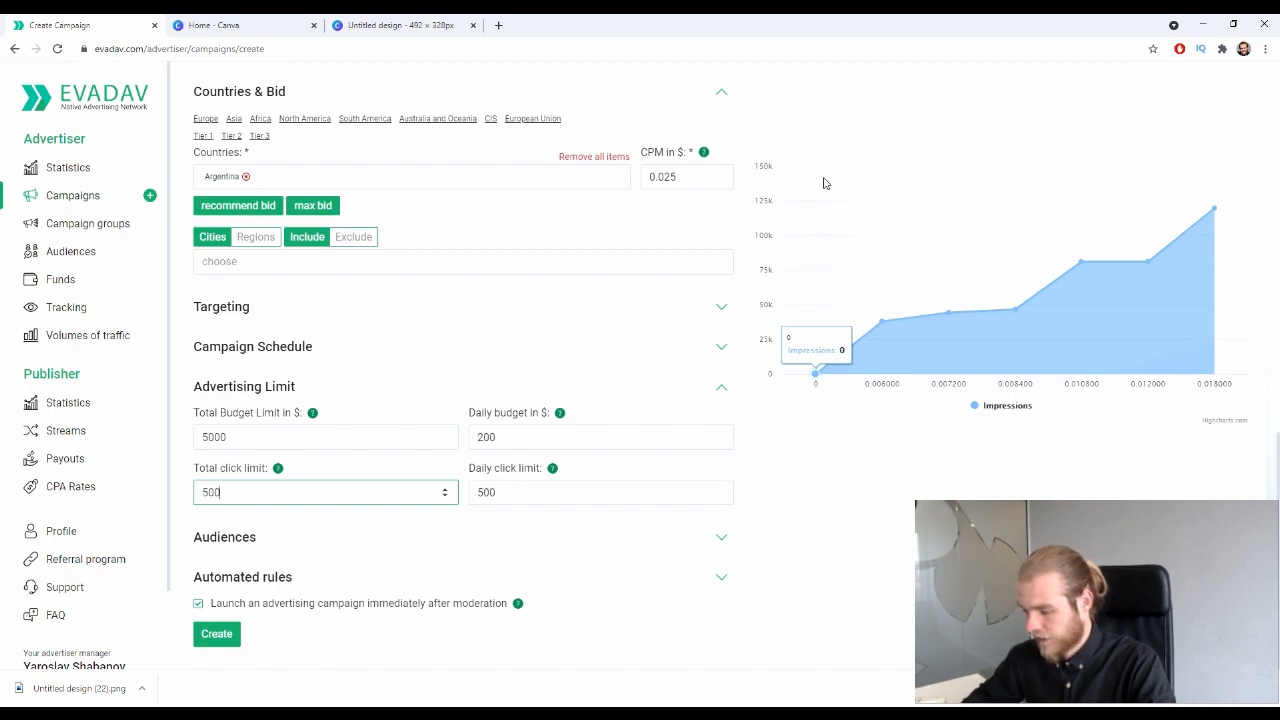
pyautogui.click(870, 488)
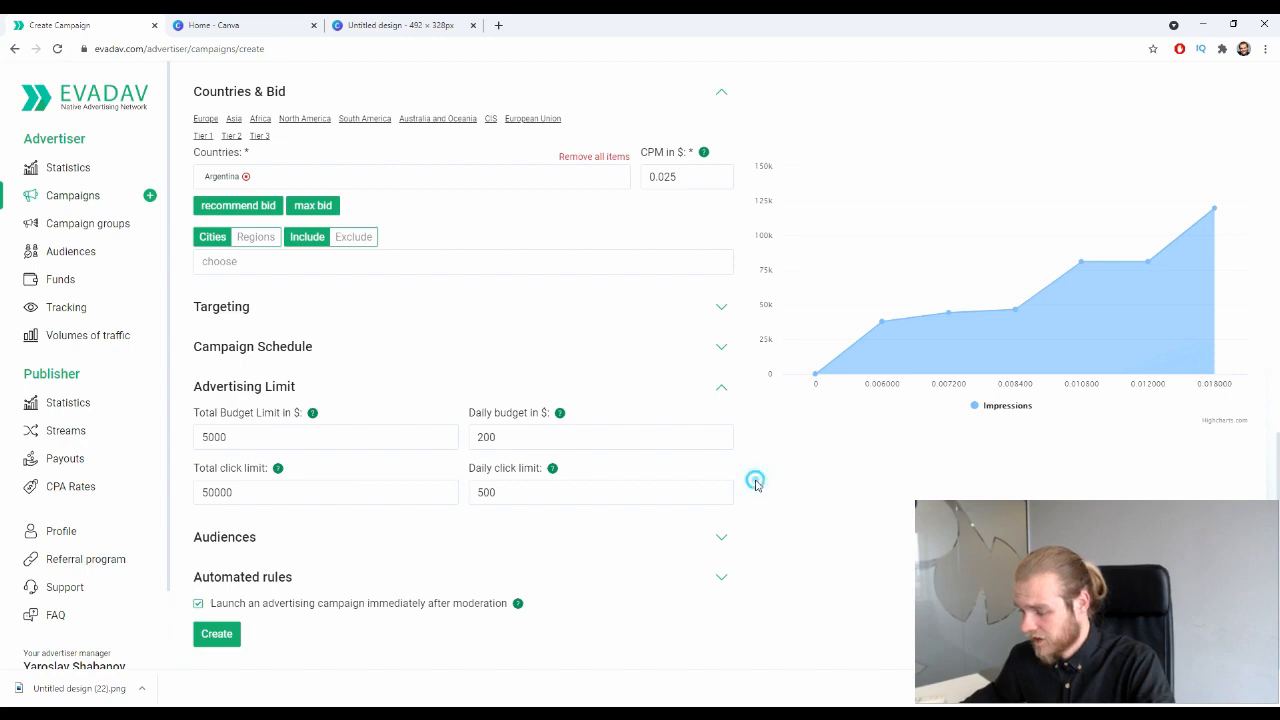
pyautogui.scroll(4, 369, 534)
pyautogui.scroll(-4, 613, 536)
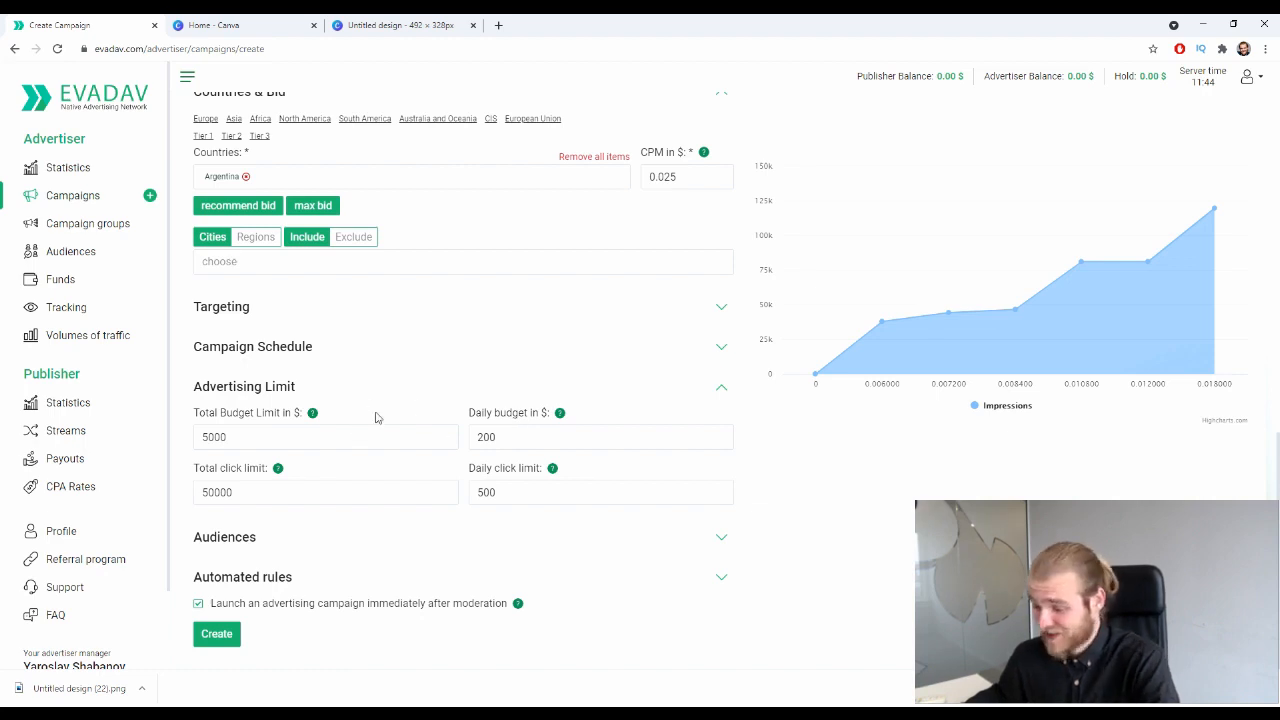
pyautogui.doubleClick(376, 486)
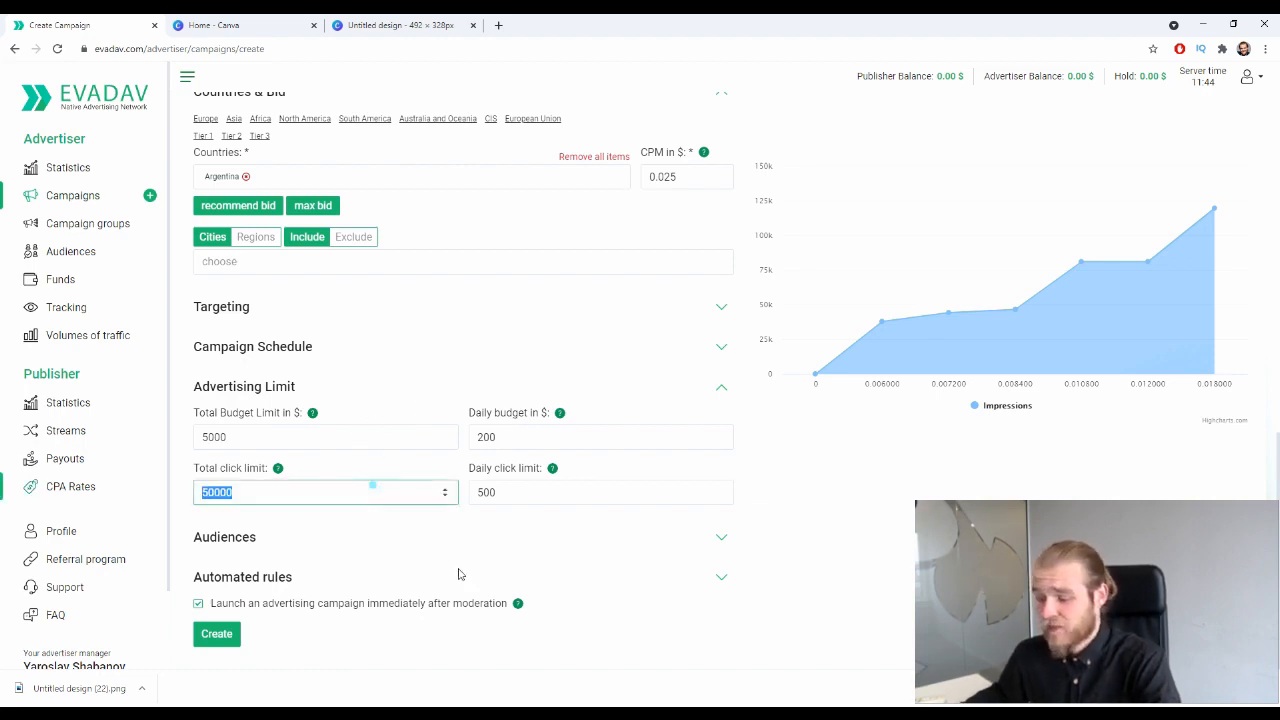
pyautogui.click(766, 508)
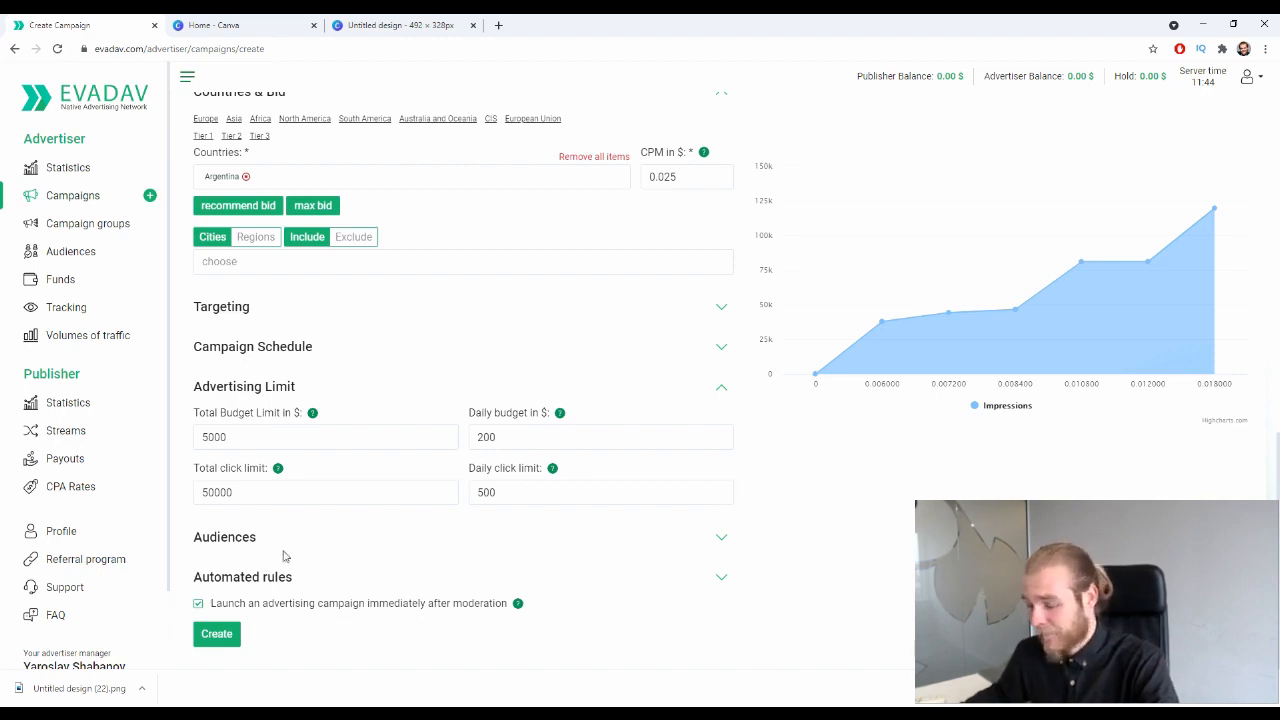
# Clear the total click limit, daily click limit and total budget limit, and collapse the Advertising Limit section
pyautogui.doubleClick(423, 489)
pyautogui.press('BackSpace')
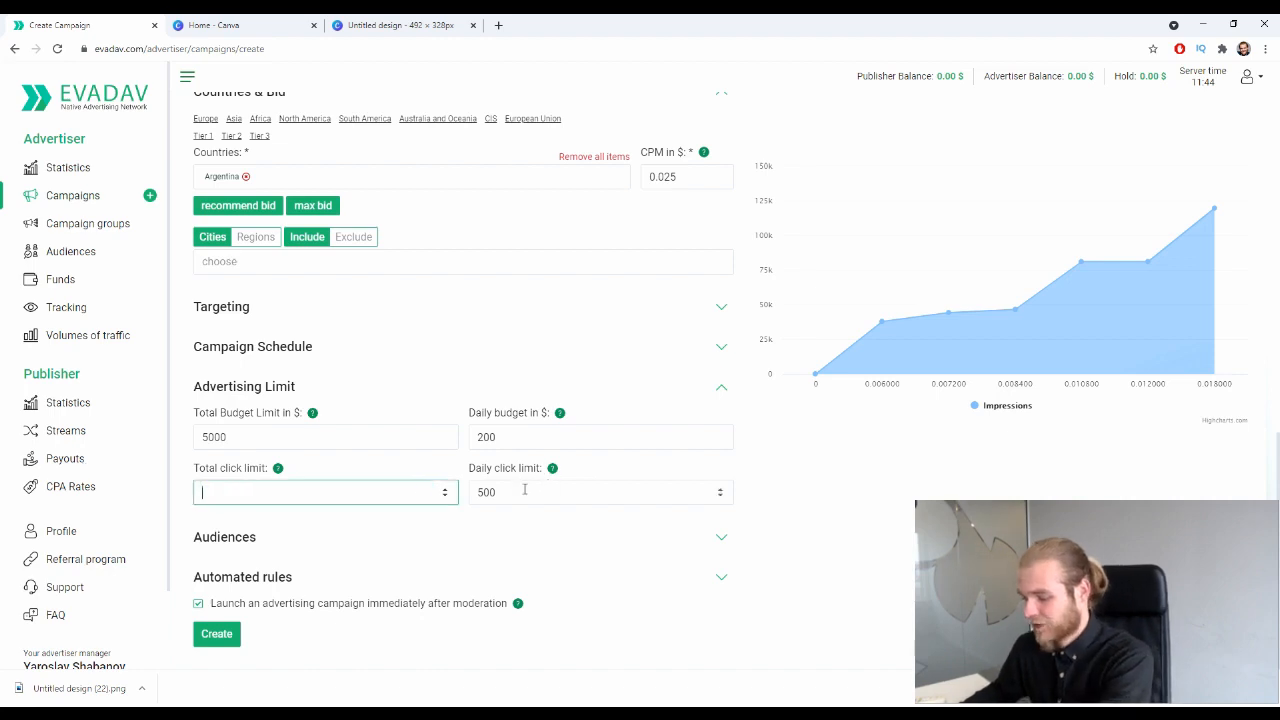
pyautogui.doubleClick(524, 489)
pyautogui.press('BackSpace')
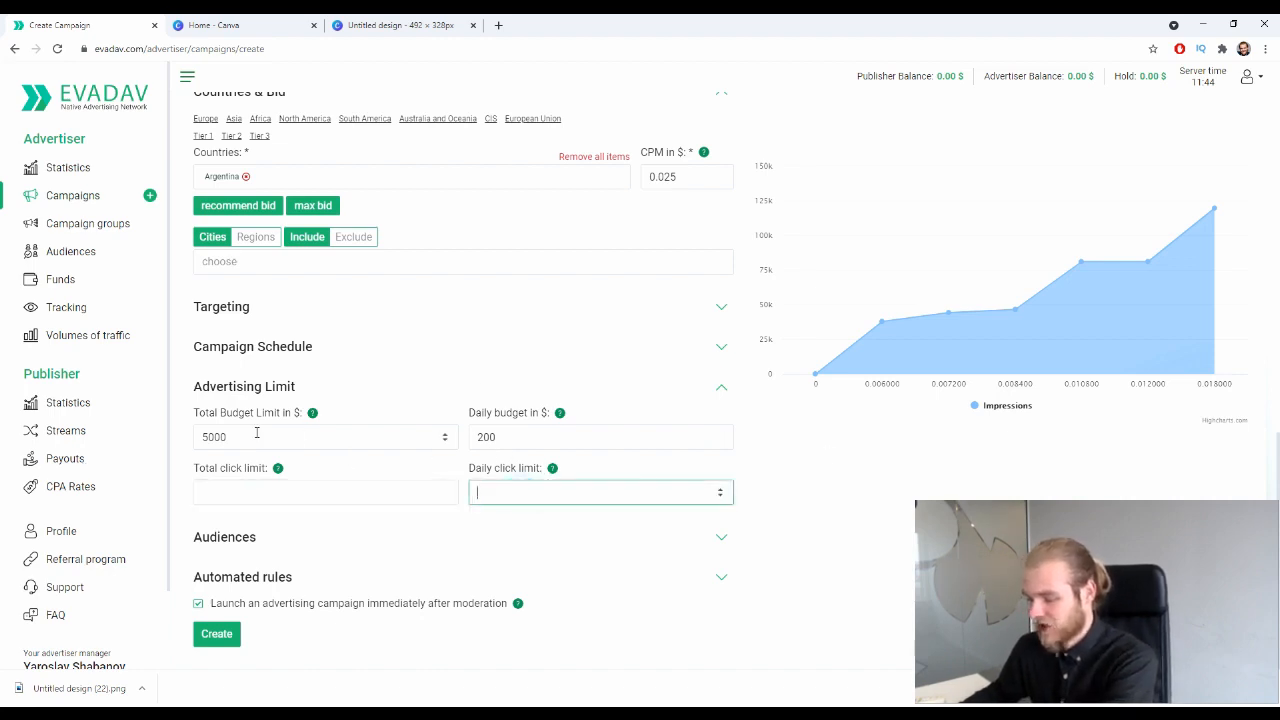
pyautogui.doubleClick(257, 432)
pyautogui.press('BackSpace')
pyautogui.click(897, 422)
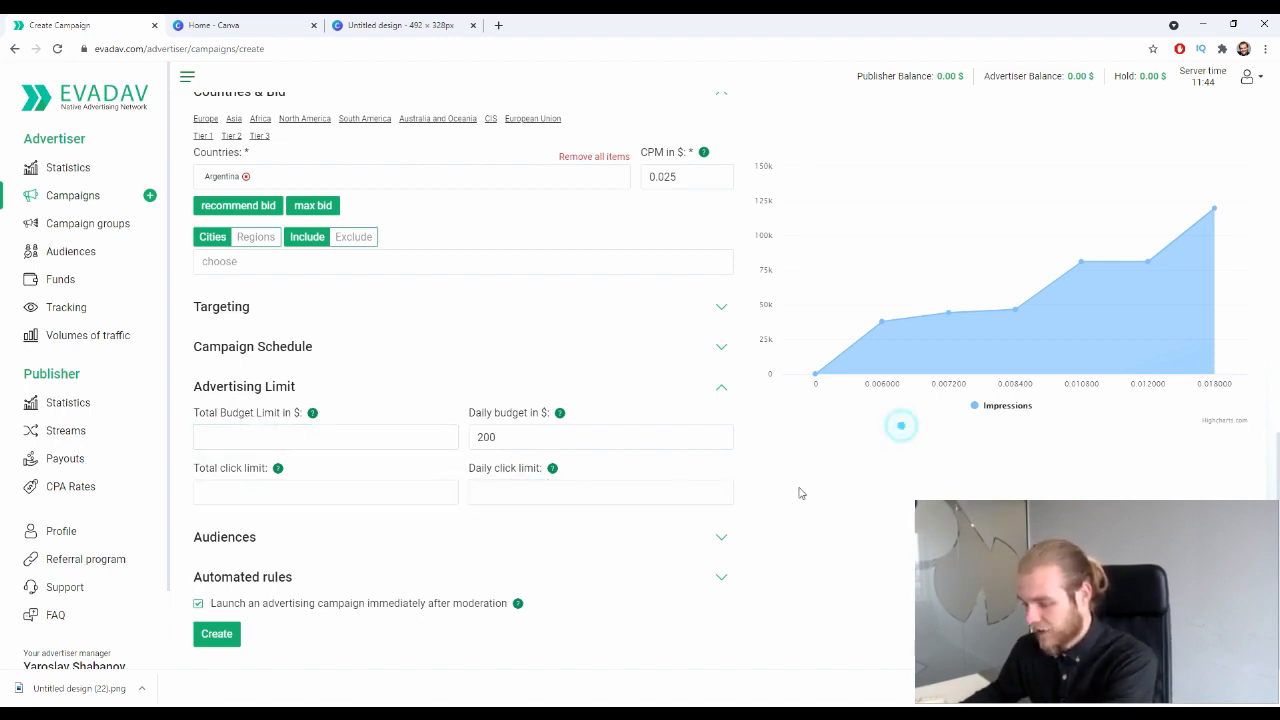
pyautogui.click(725, 386)
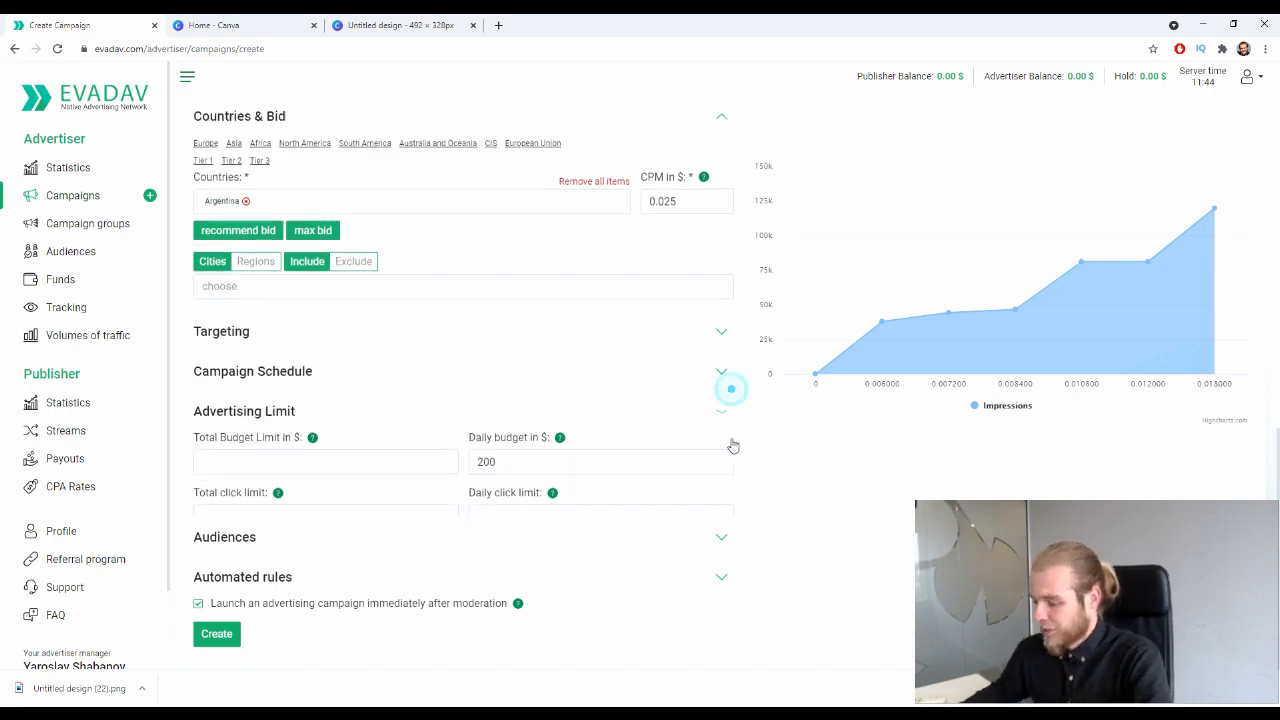
# Expand the Audiences section and look through its type options and the audience name field
pyautogui.click(721, 535)
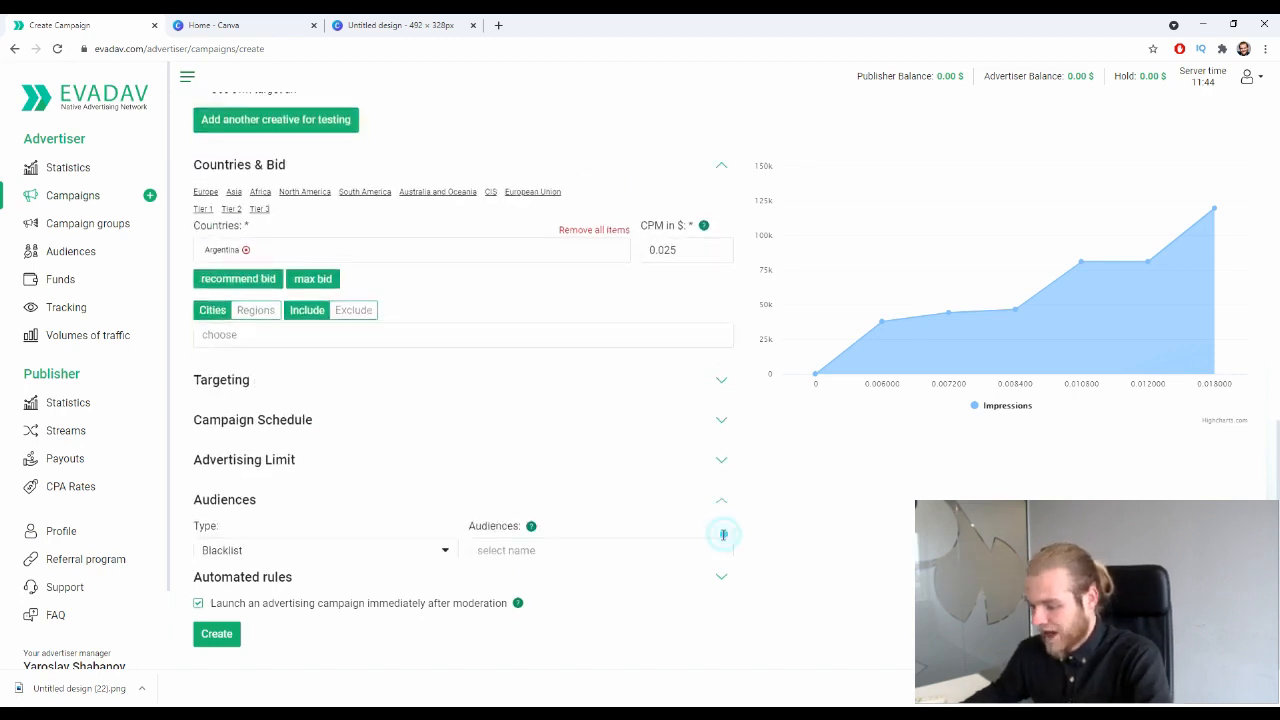
pyautogui.click(445, 534)
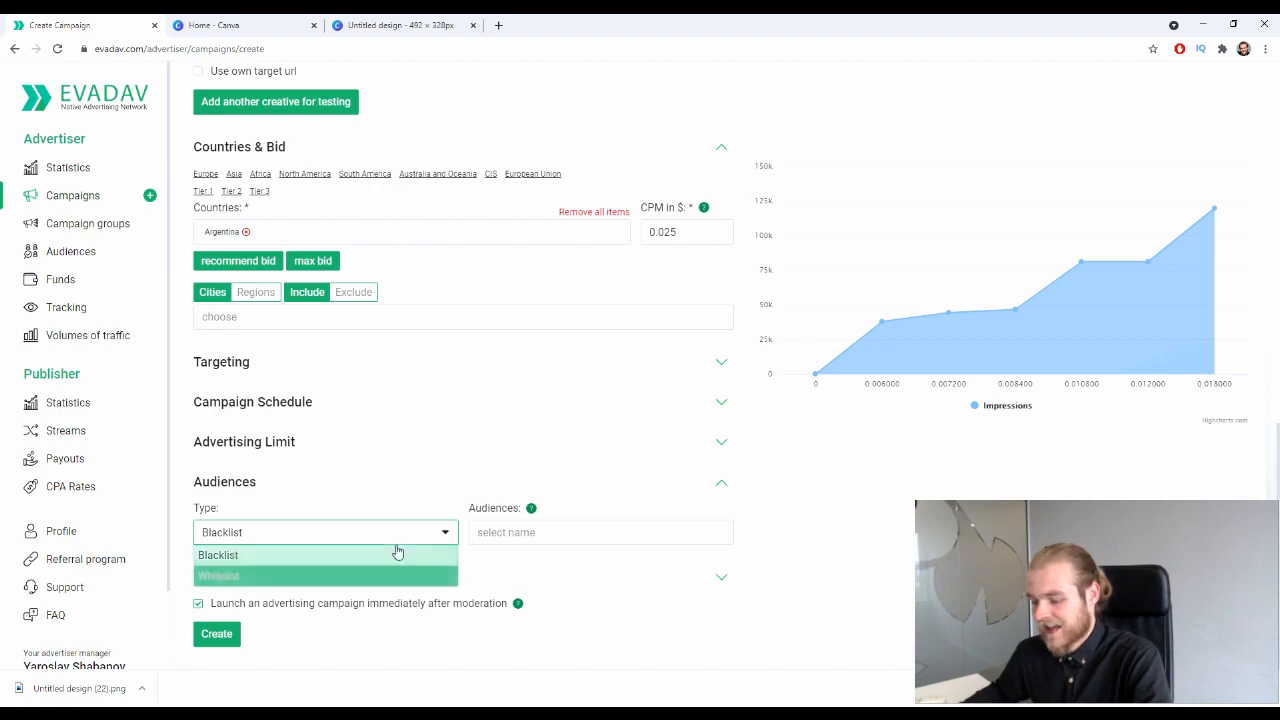
pyautogui.click(586, 533)
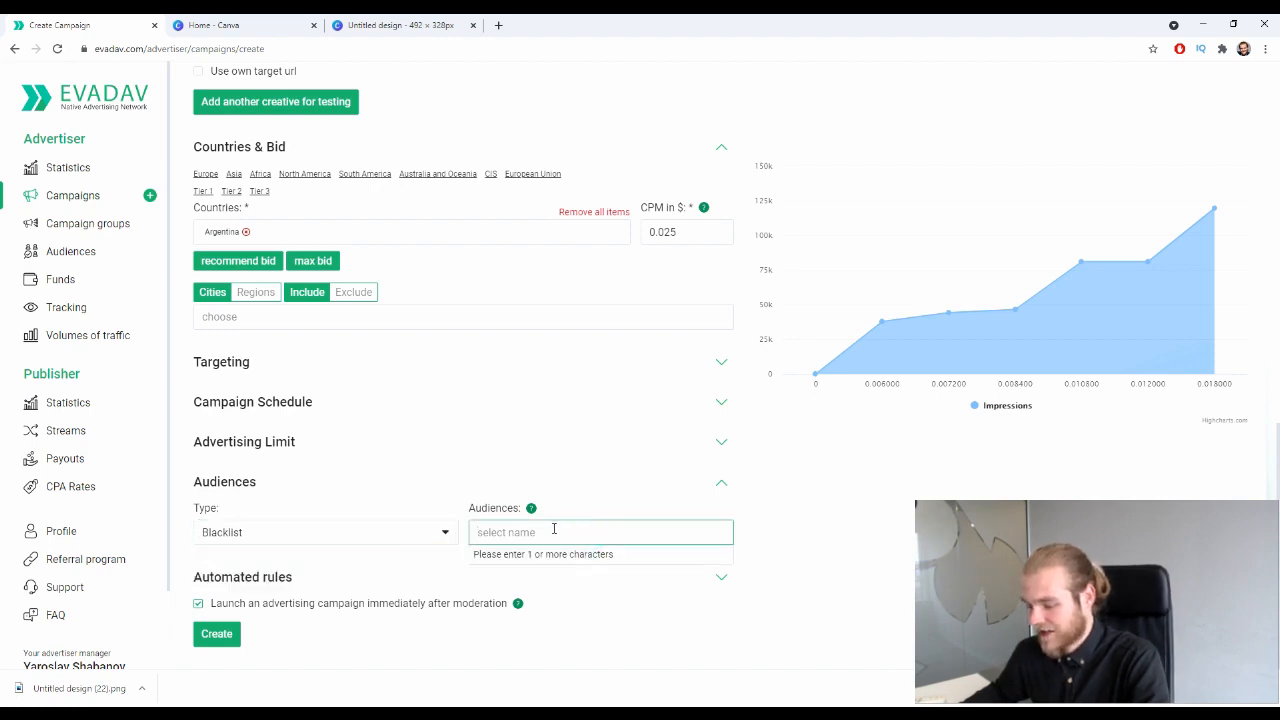
pyautogui.write('g')
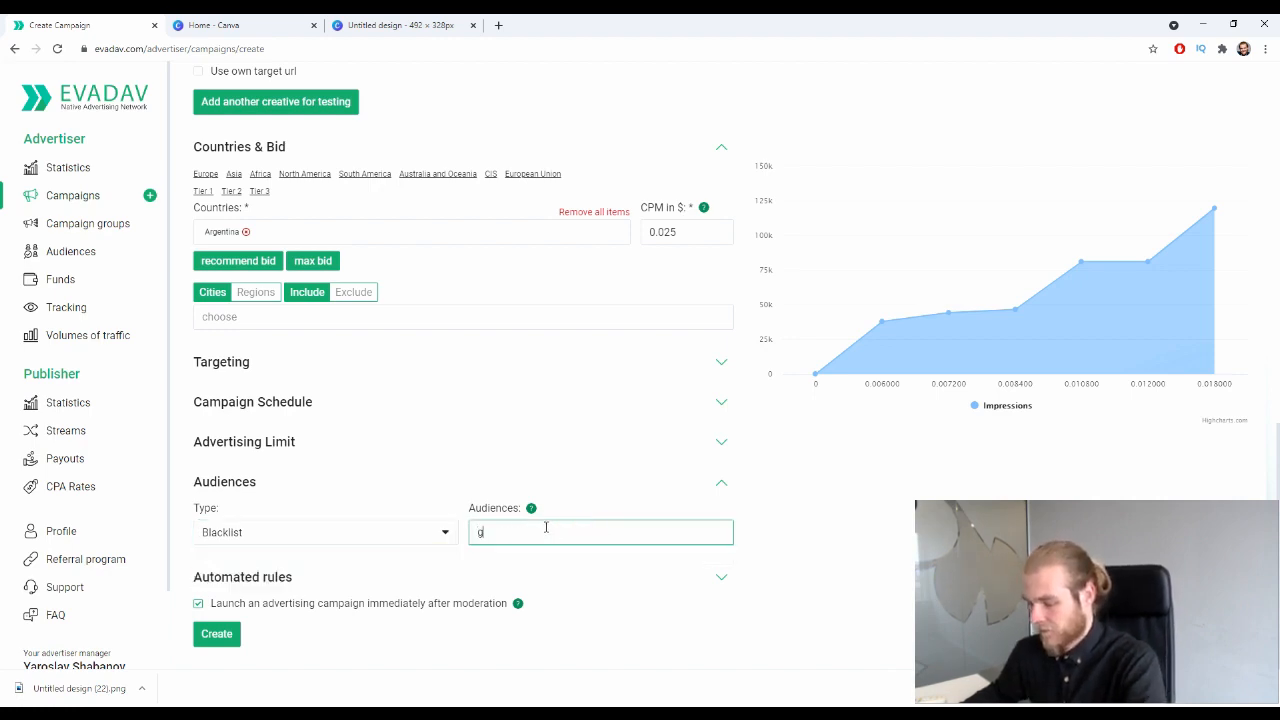
pyautogui.press('BackSpace')
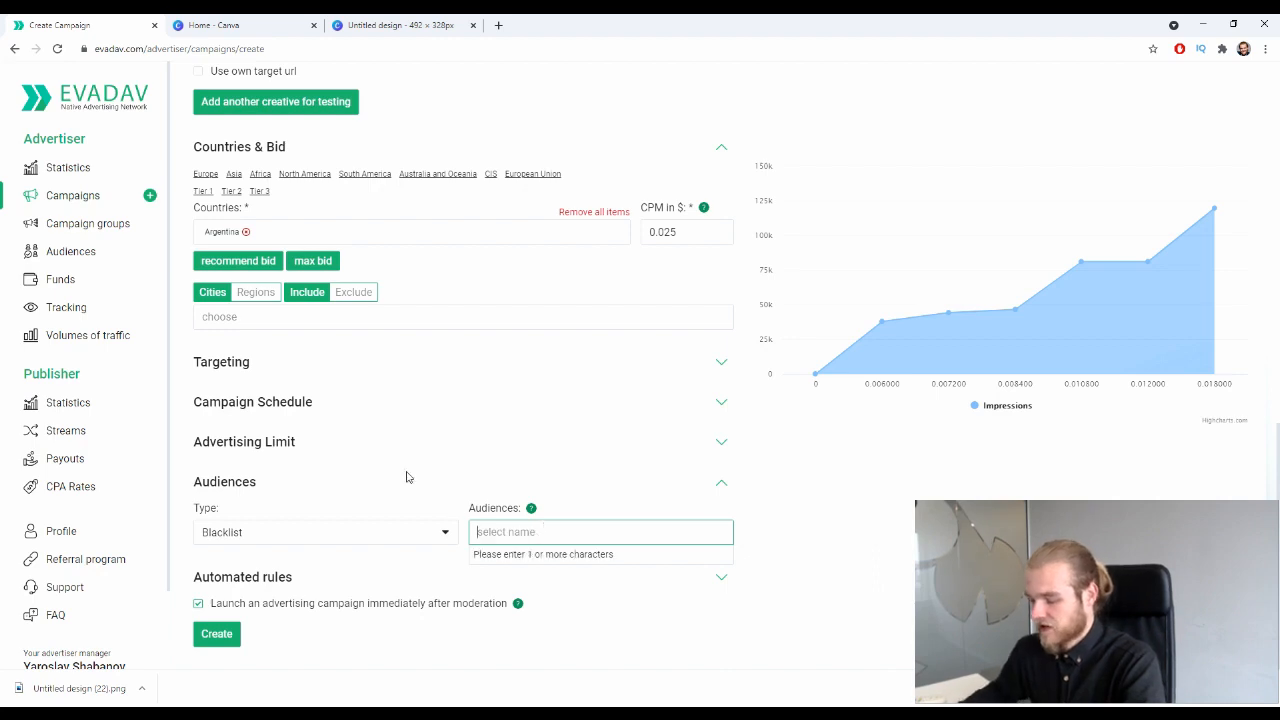
pyautogui.click(508, 535)
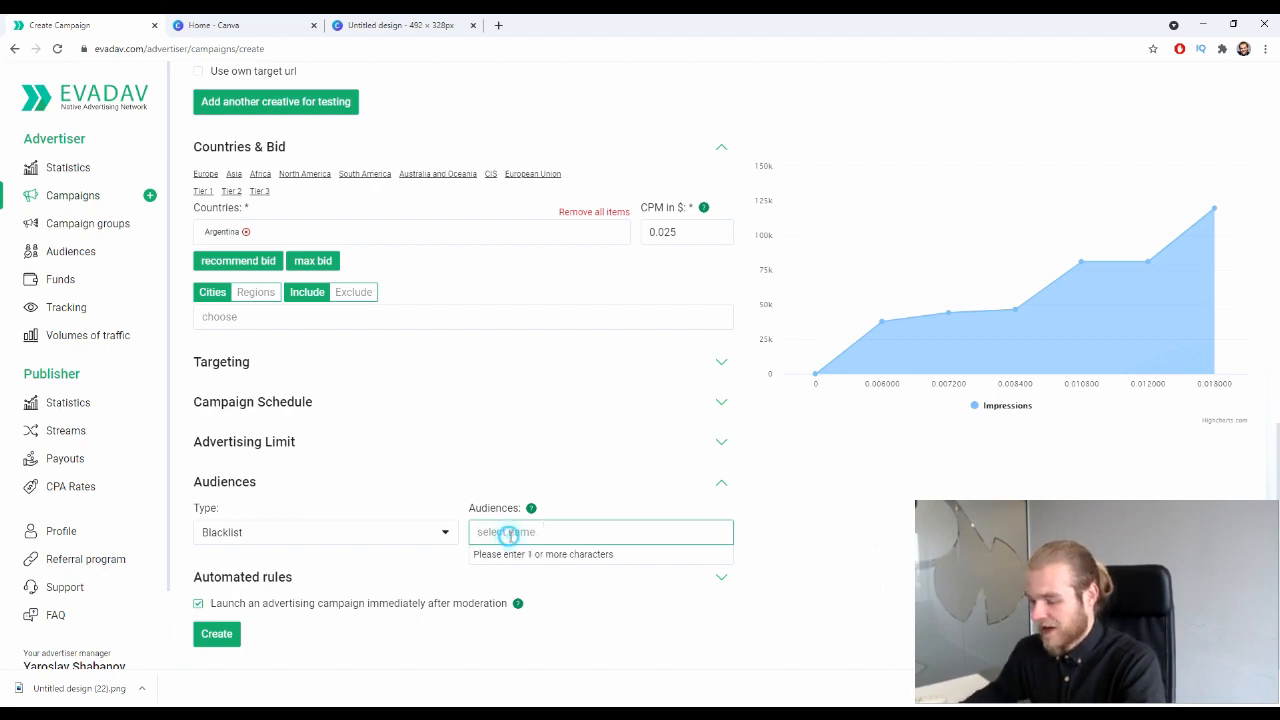
# Switch the audience type to Whitelist, check the audience name field and collapse the Audiences section
pyautogui.click(347, 540)
pyautogui.click(260, 574)
pyautogui.click(556, 531)
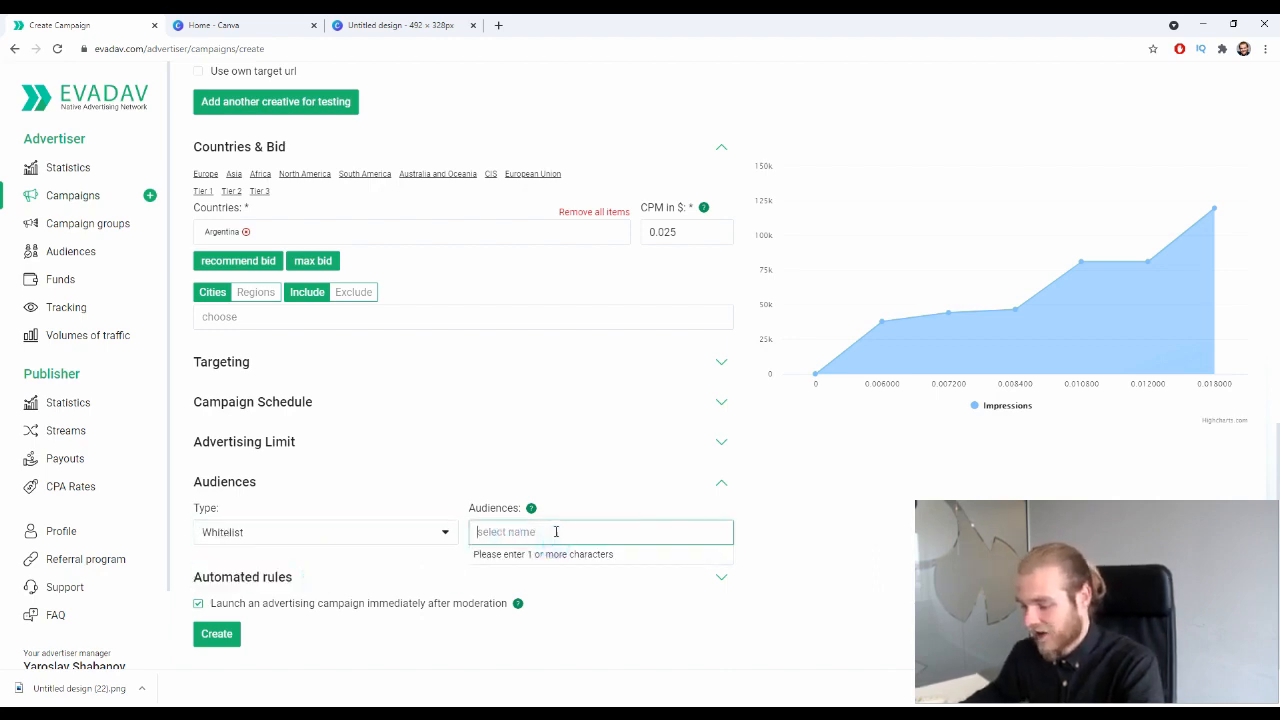
pyautogui.click(573, 540)
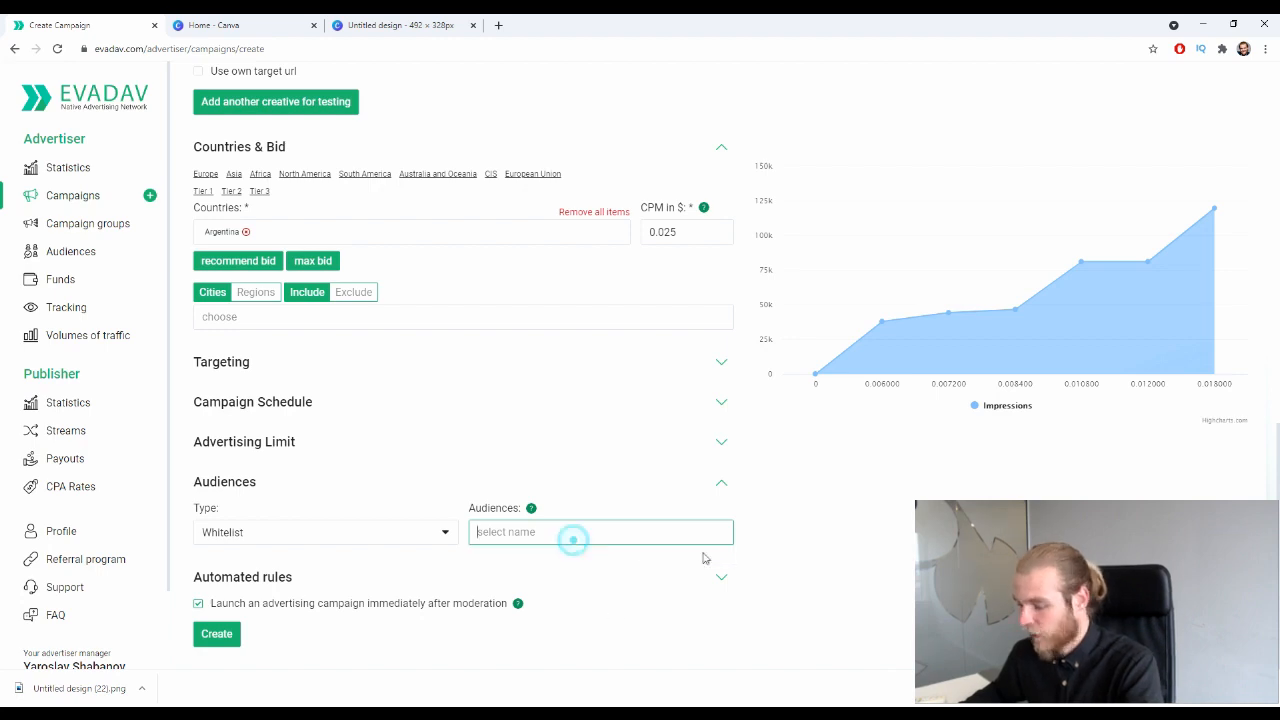
pyautogui.click(717, 492)
# Expand the Automated rules section and add a rule with CTR as its condition metric
pyautogui.click(715, 588)
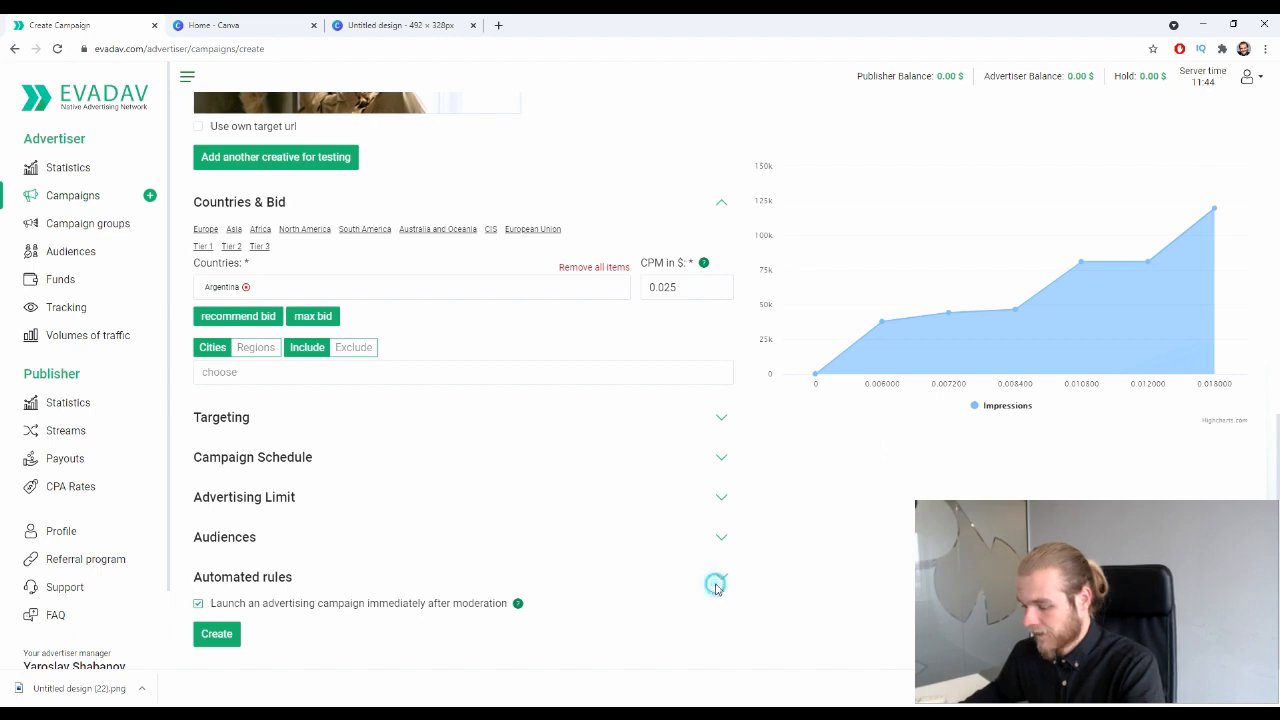
pyautogui.click(233, 571)
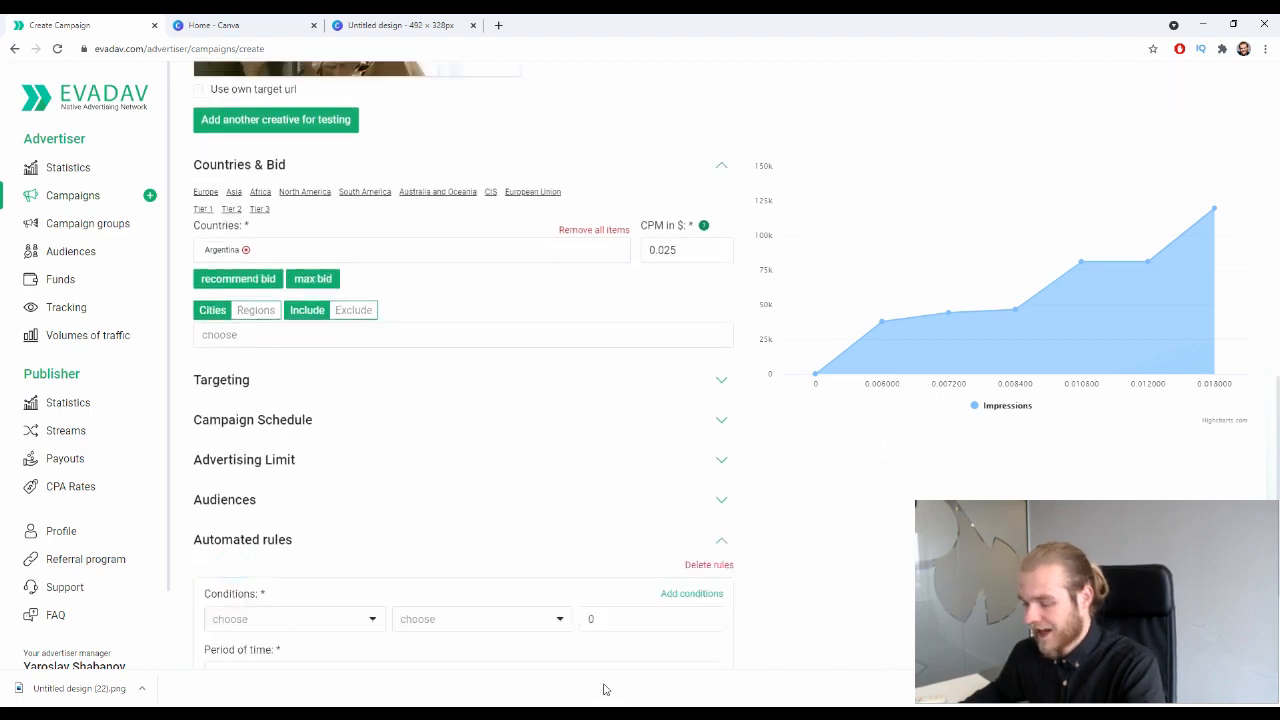
pyautogui.scroll(-2, 508, 343)
pyautogui.click(378, 416)
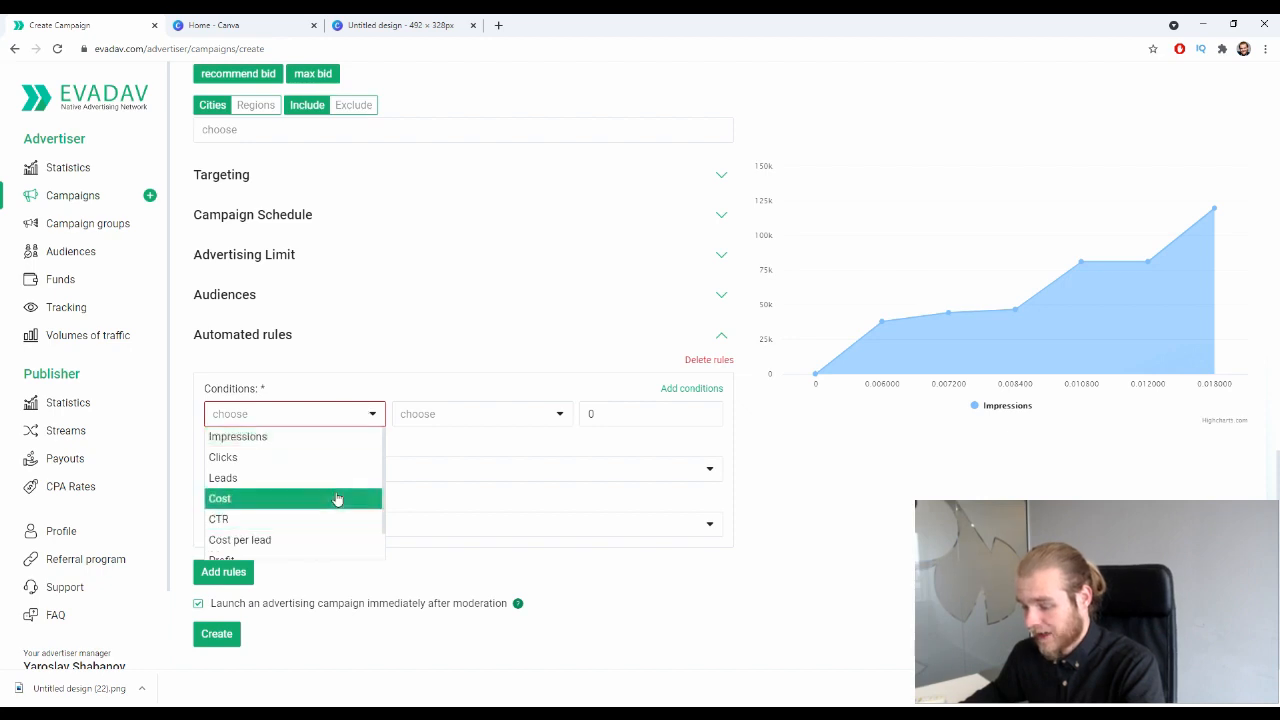
pyautogui.scroll(-1, 335, 490)
pyautogui.click(210, 487)
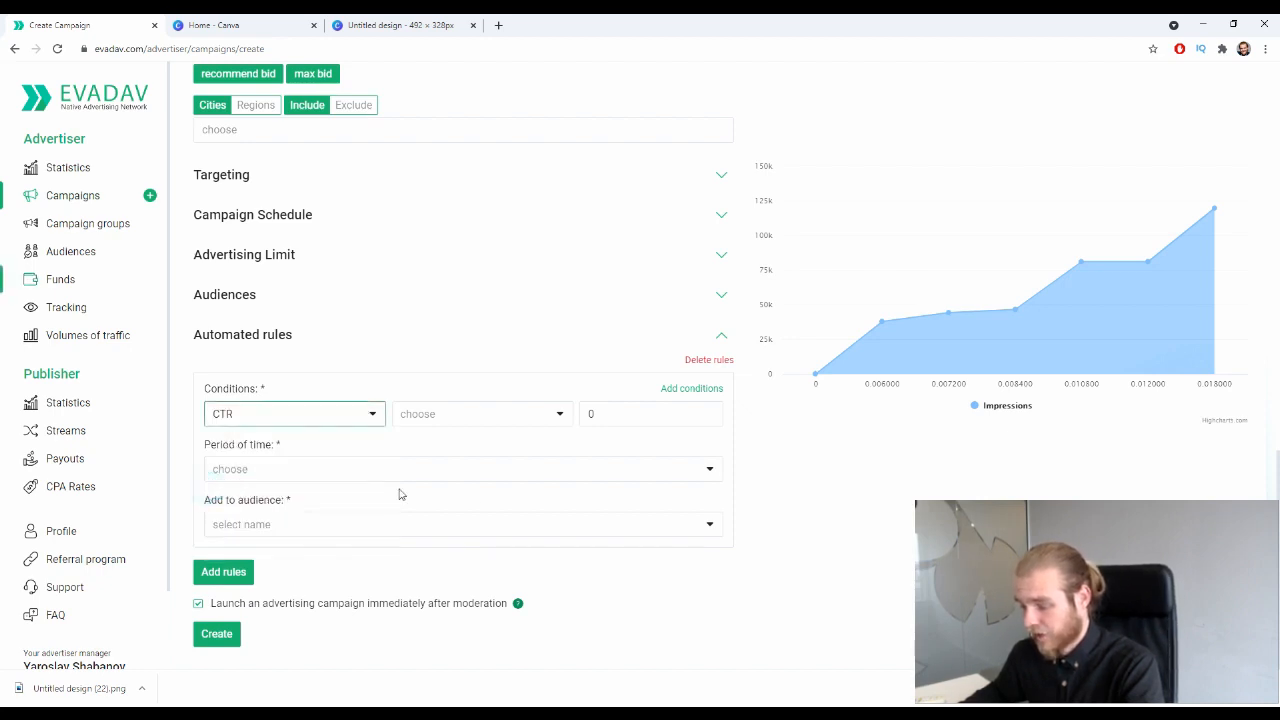
# Complete the rule's CTR condition with the comparison "is less than" and the value 1
pyautogui.click(534, 414)
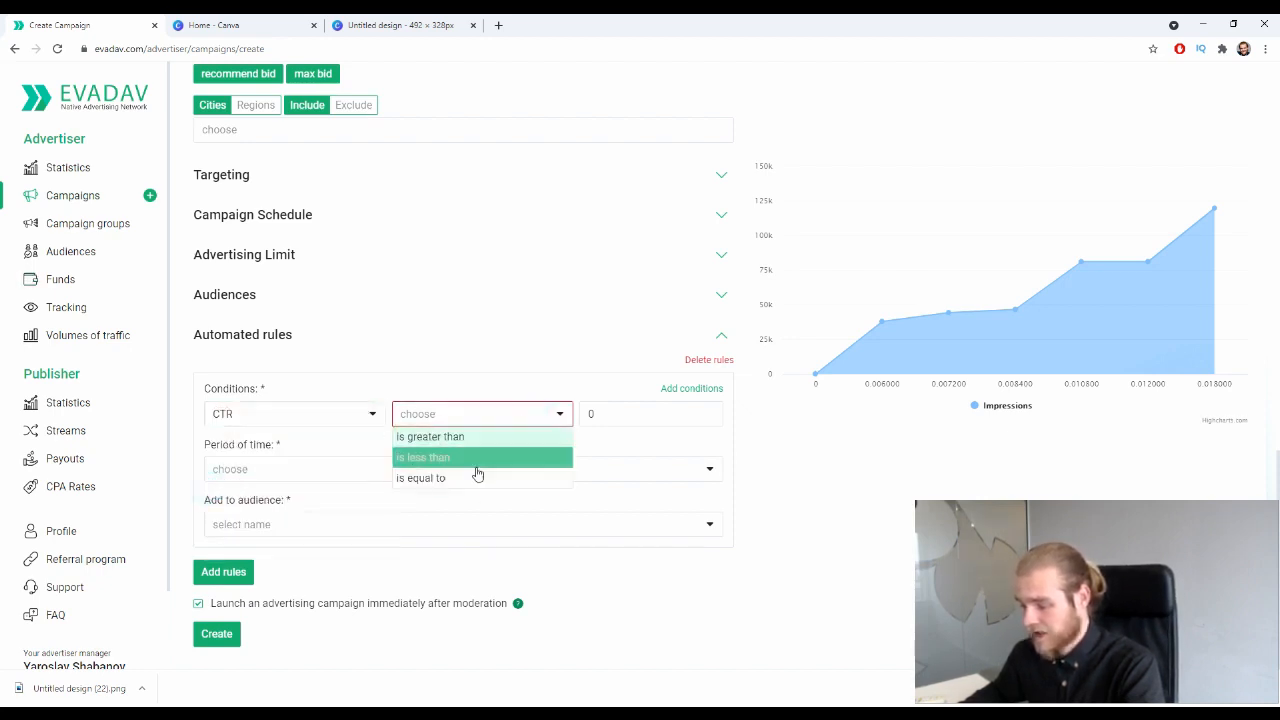
pyautogui.click(463, 460)
pyautogui.click(634, 419)
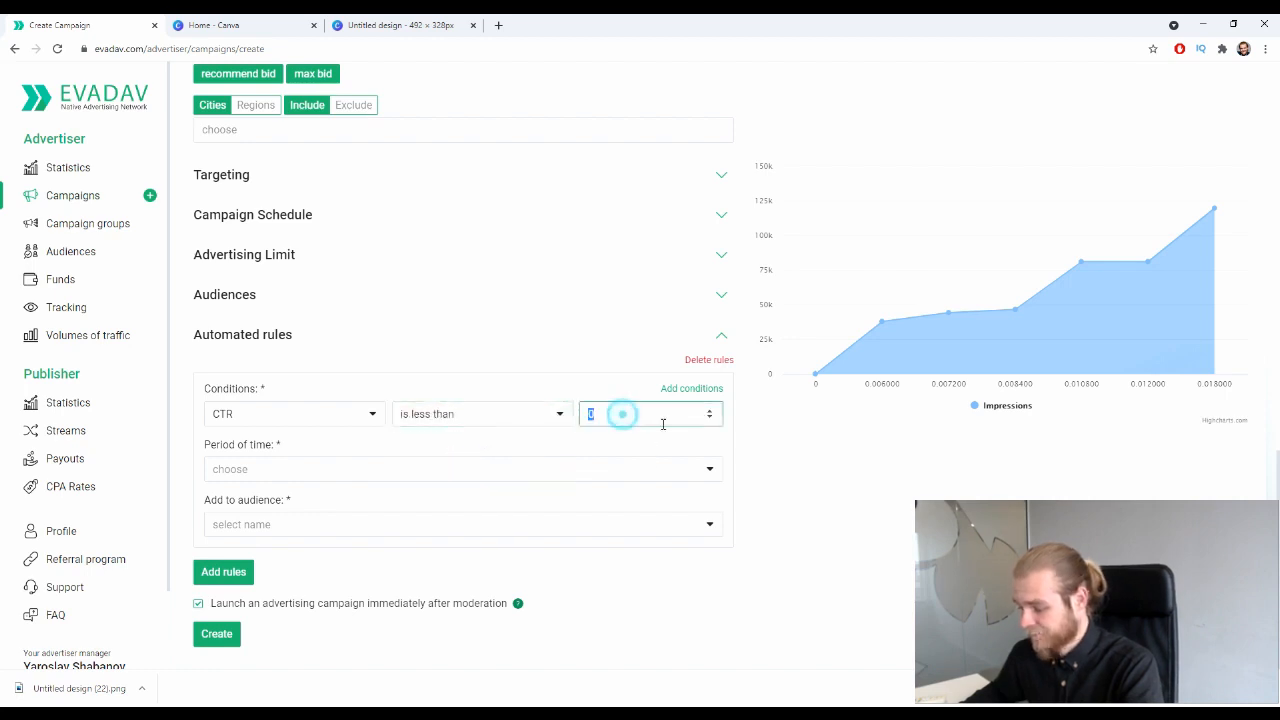
pyautogui.write('1')
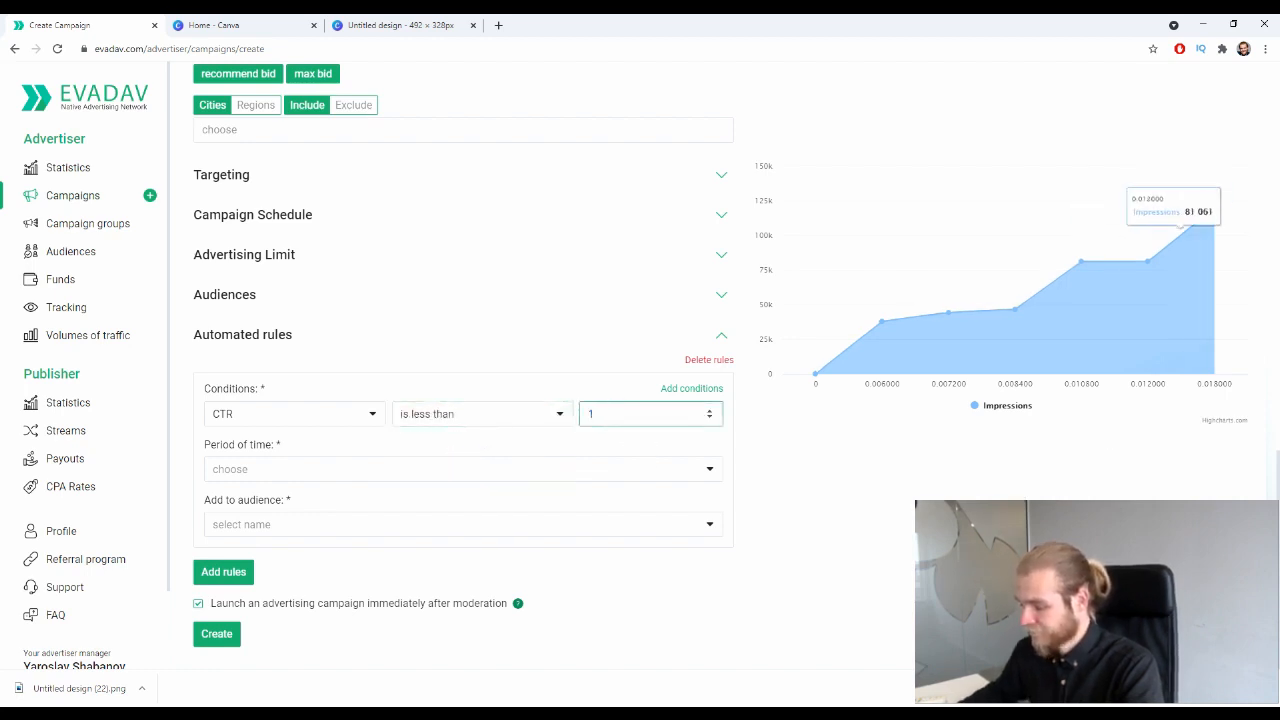
pyautogui.click(837, 491)
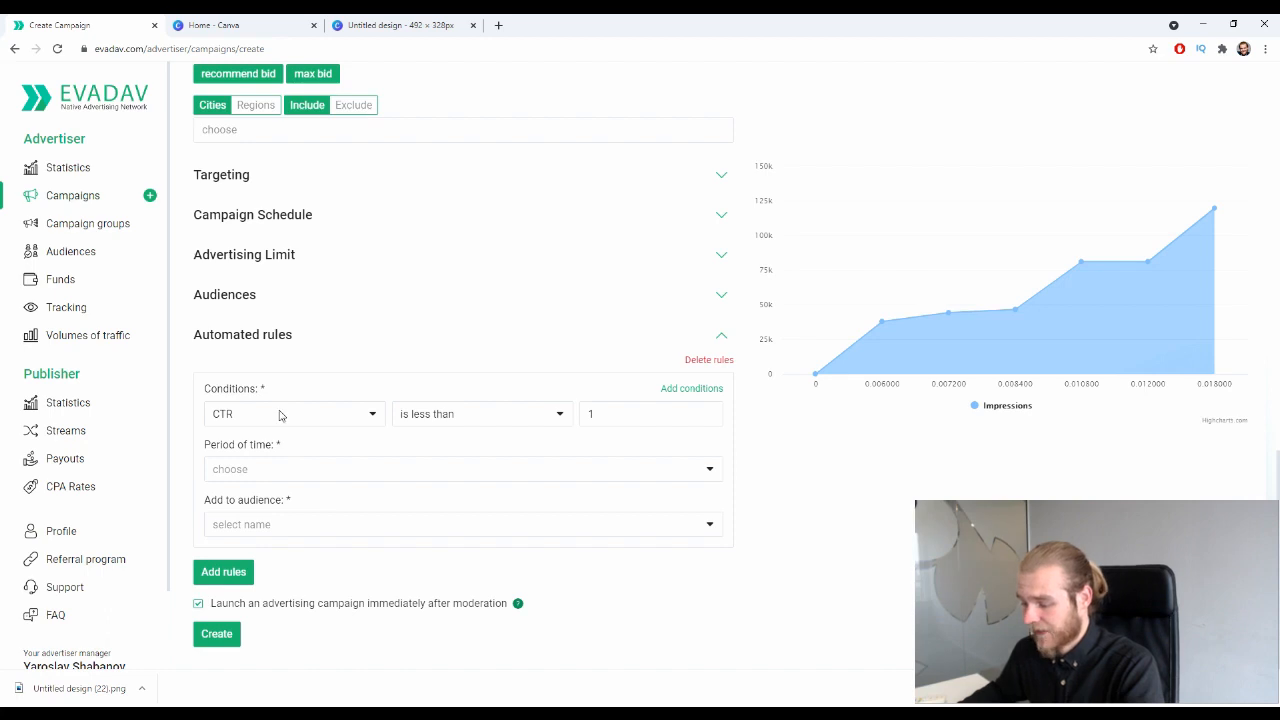
# Set the rule's period of time to Today and check its Add to audience field
pyautogui.click(325, 477)
pyautogui.click(300, 496)
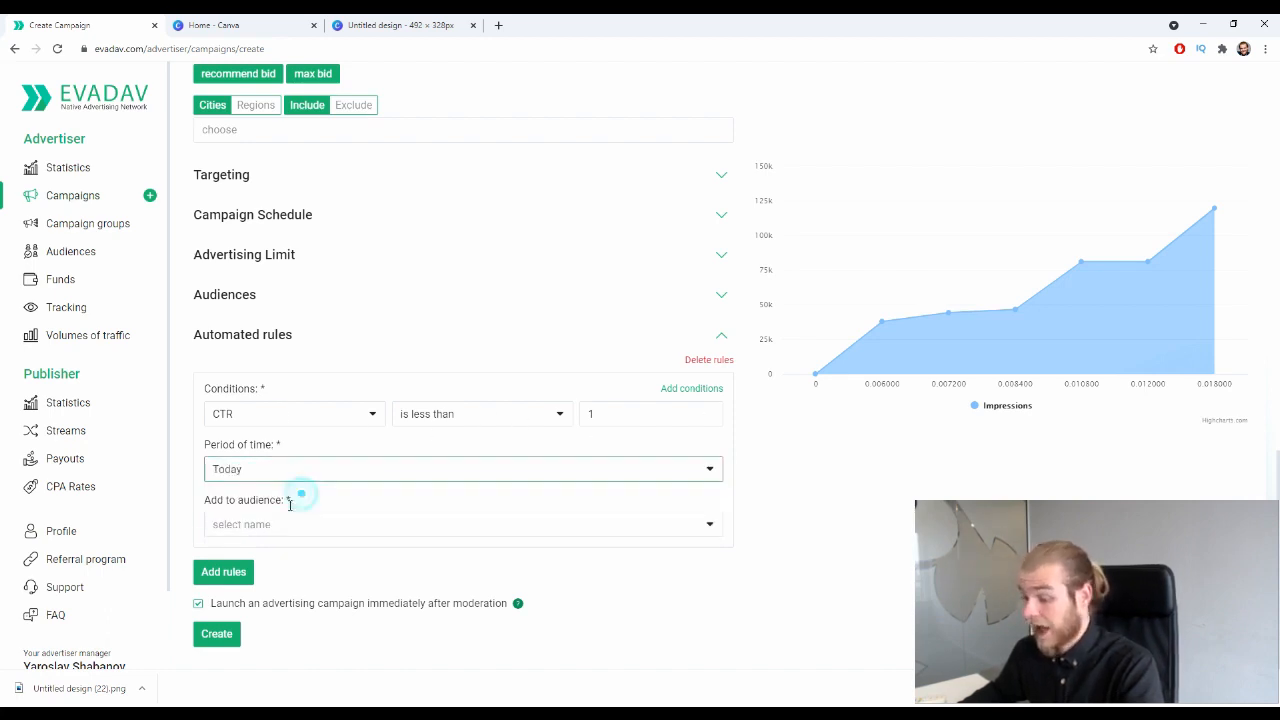
pyautogui.click(268, 533)
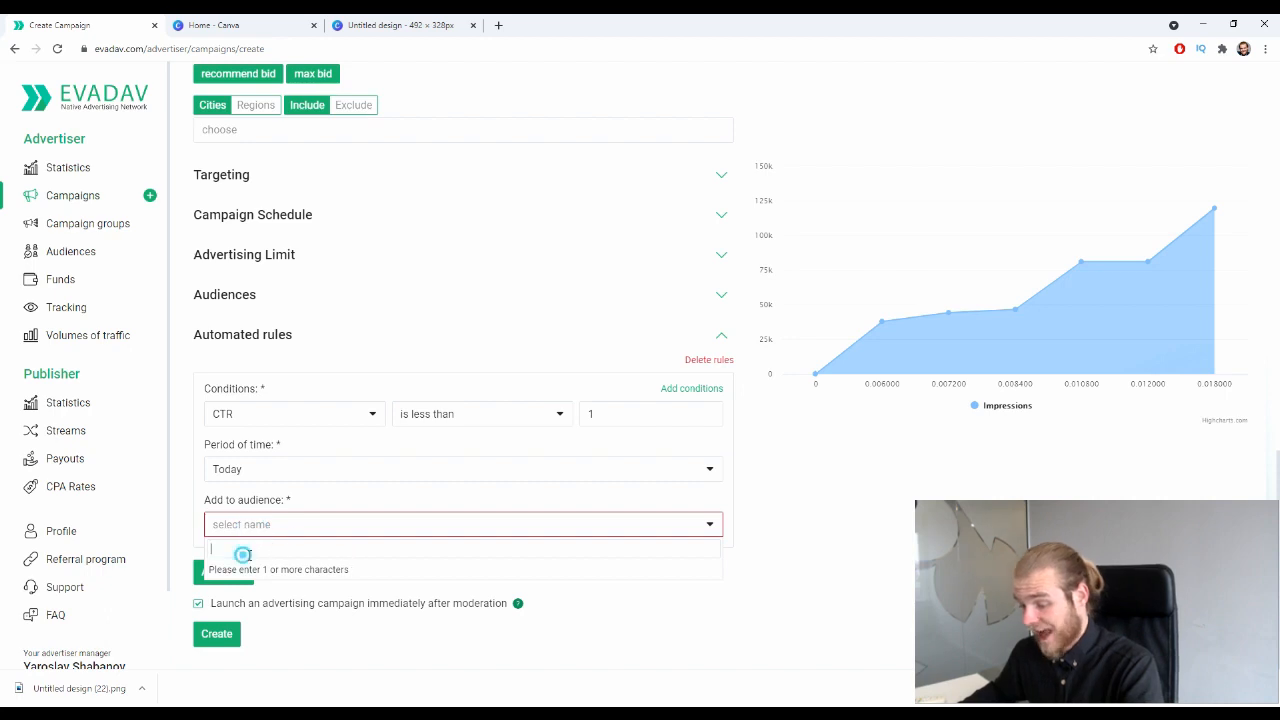
pyautogui.click(900, 533)
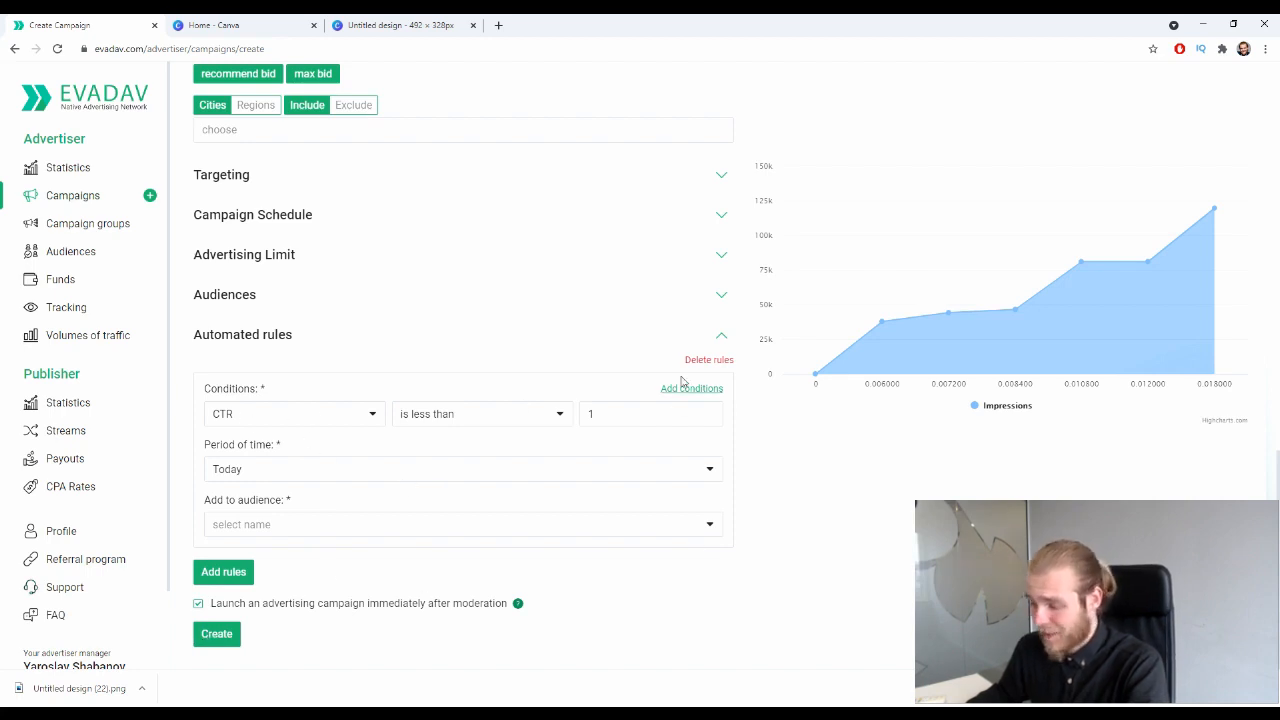
# Set the audience type to Blacklist in the Audiences section, check the name field and collapse the section
pyautogui.click(721, 294)
pyautogui.click(265, 347)
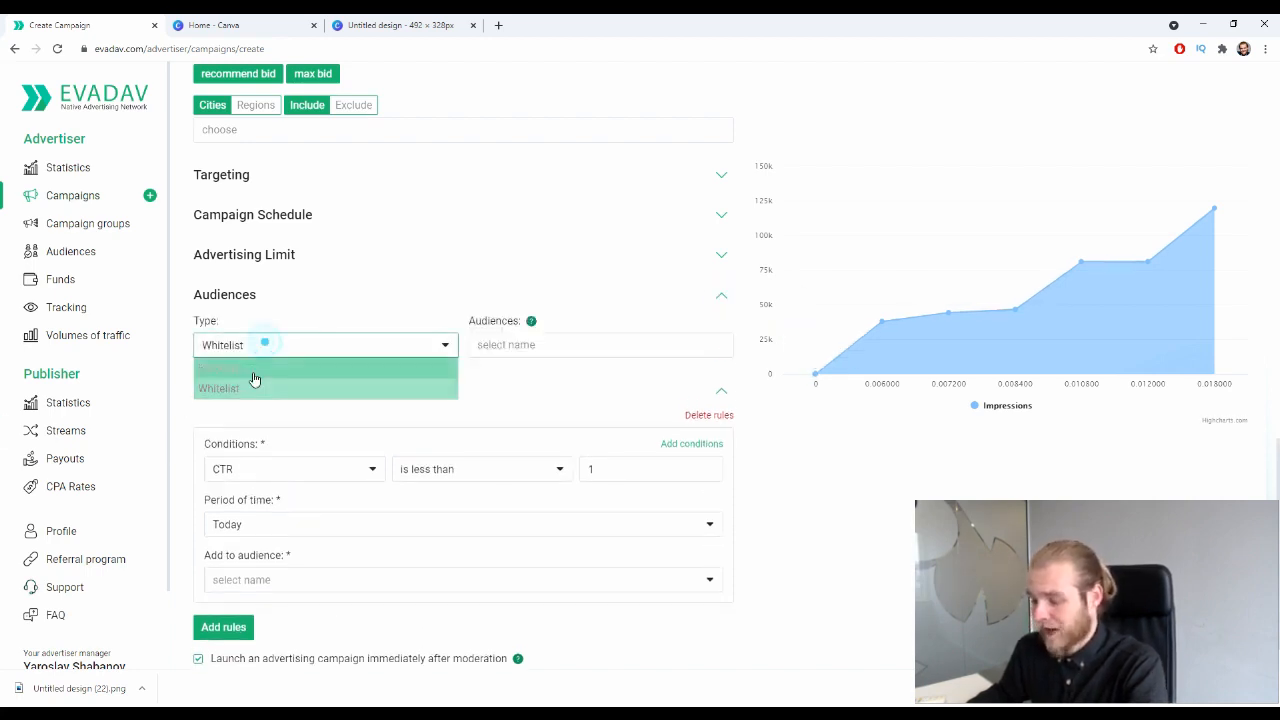
pyautogui.click(251, 367)
pyautogui.click(500, 348)
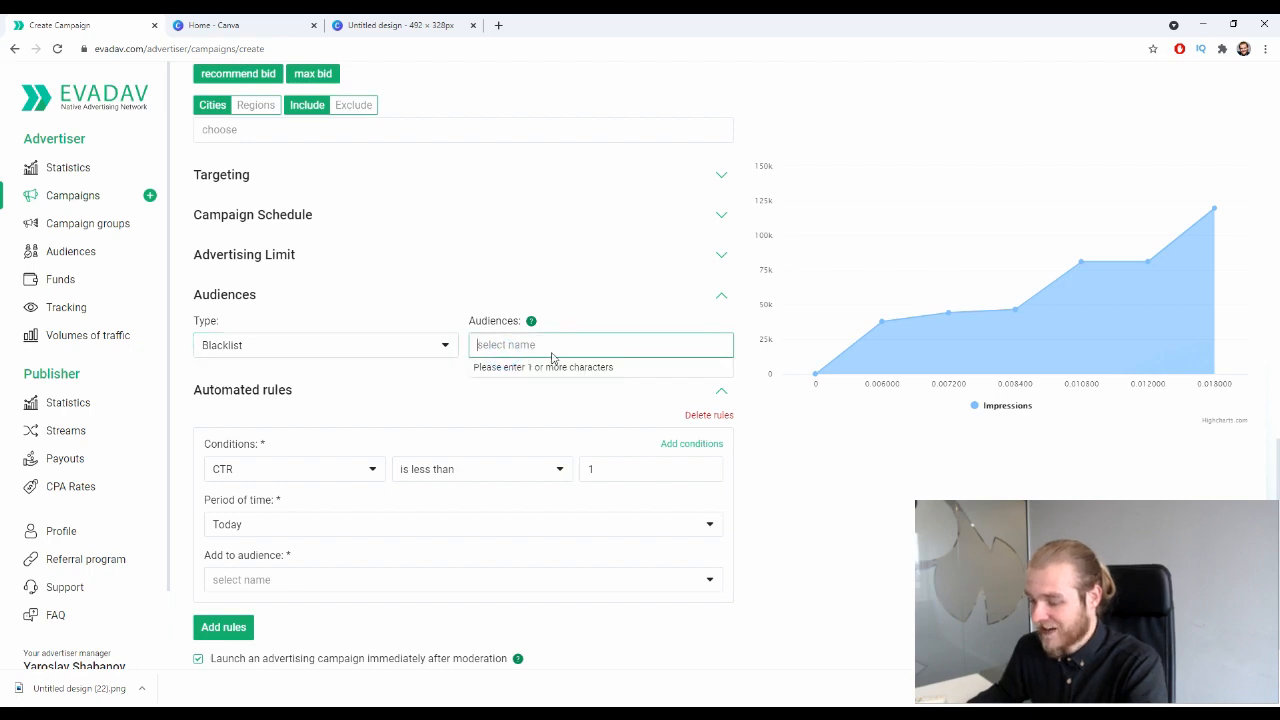
pyautogui.click(724, 294)
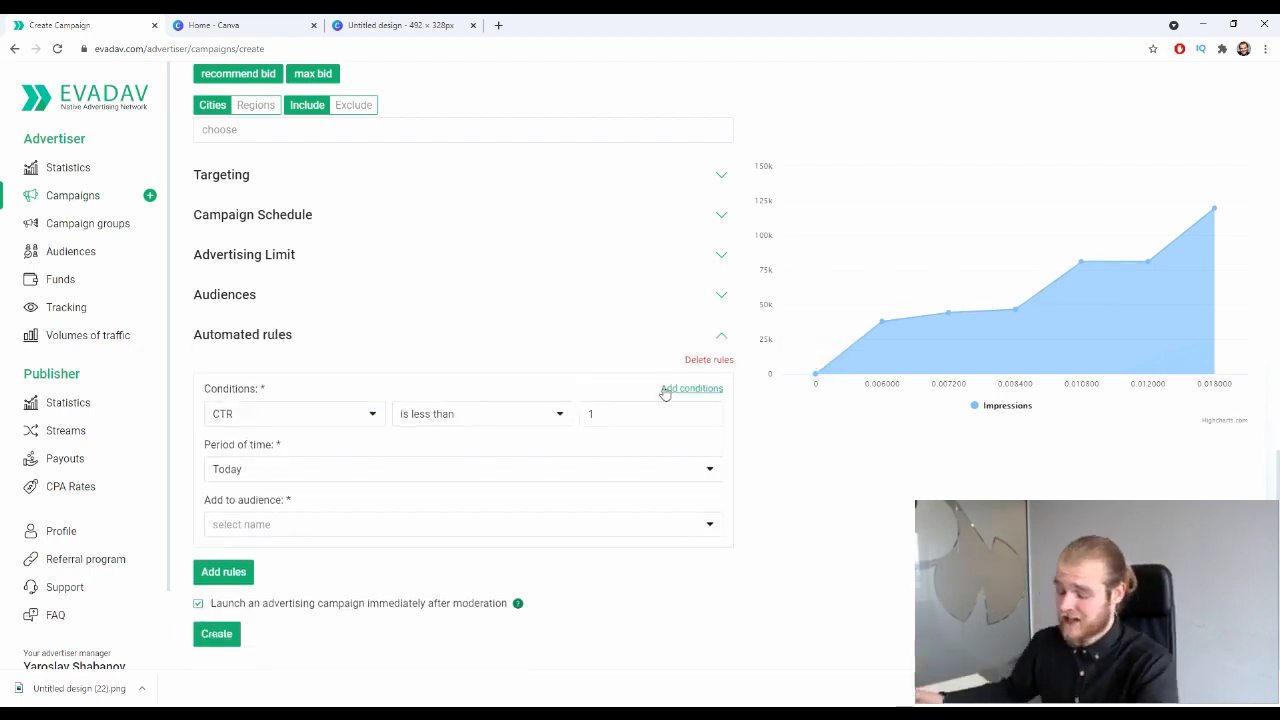
# Delete the automated rule and turn off launching the campaign immediately after moderation
pyautogui.click(714, 358)
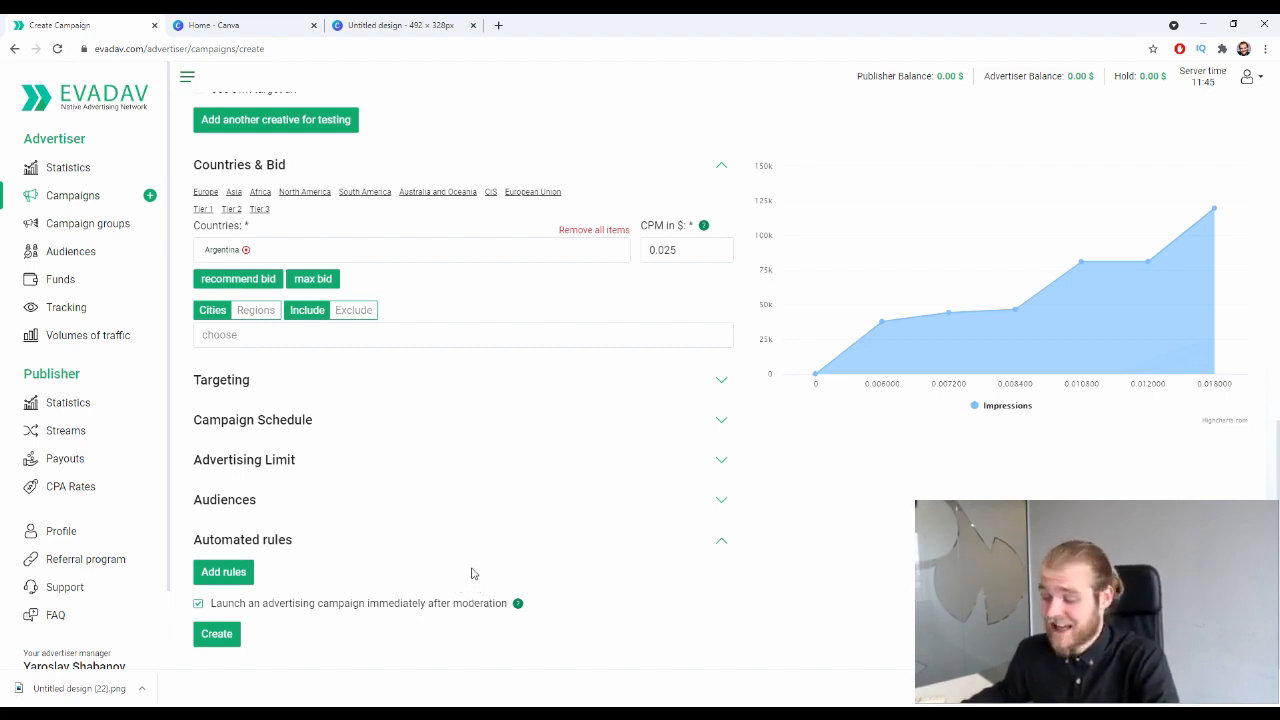
pyautogui.click(238, 602)
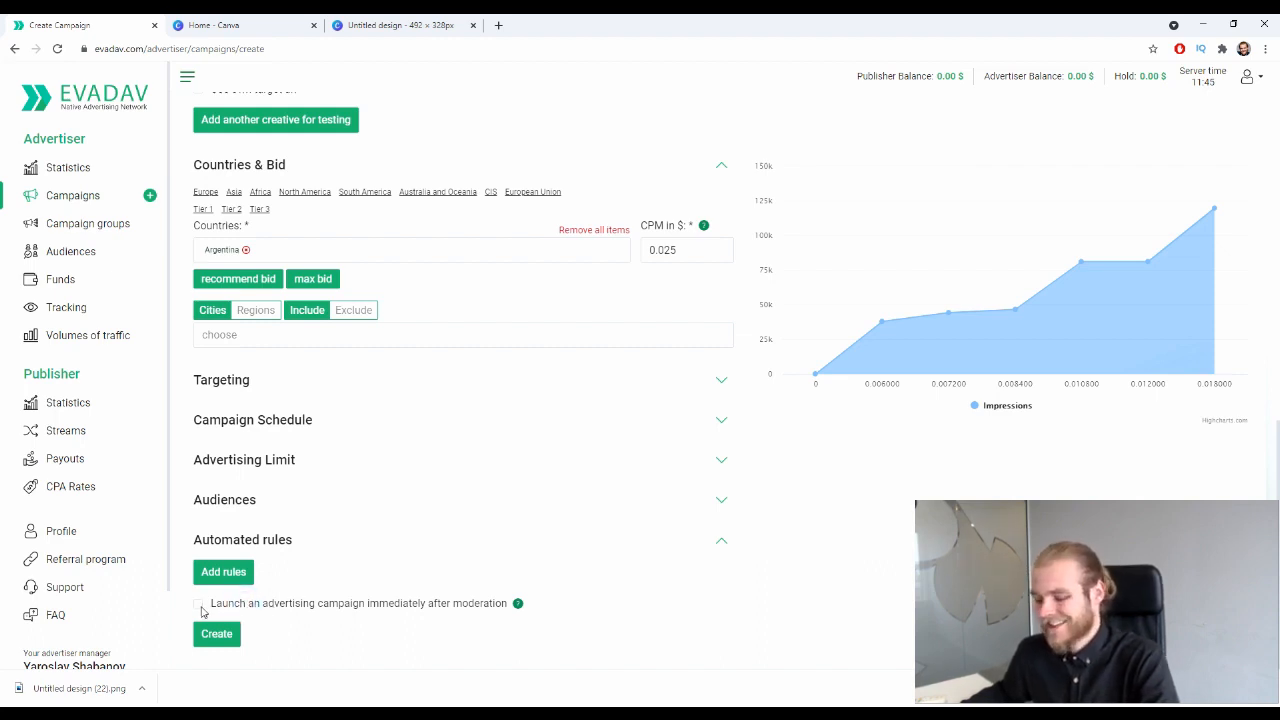
pyautogui.click(282, 640)
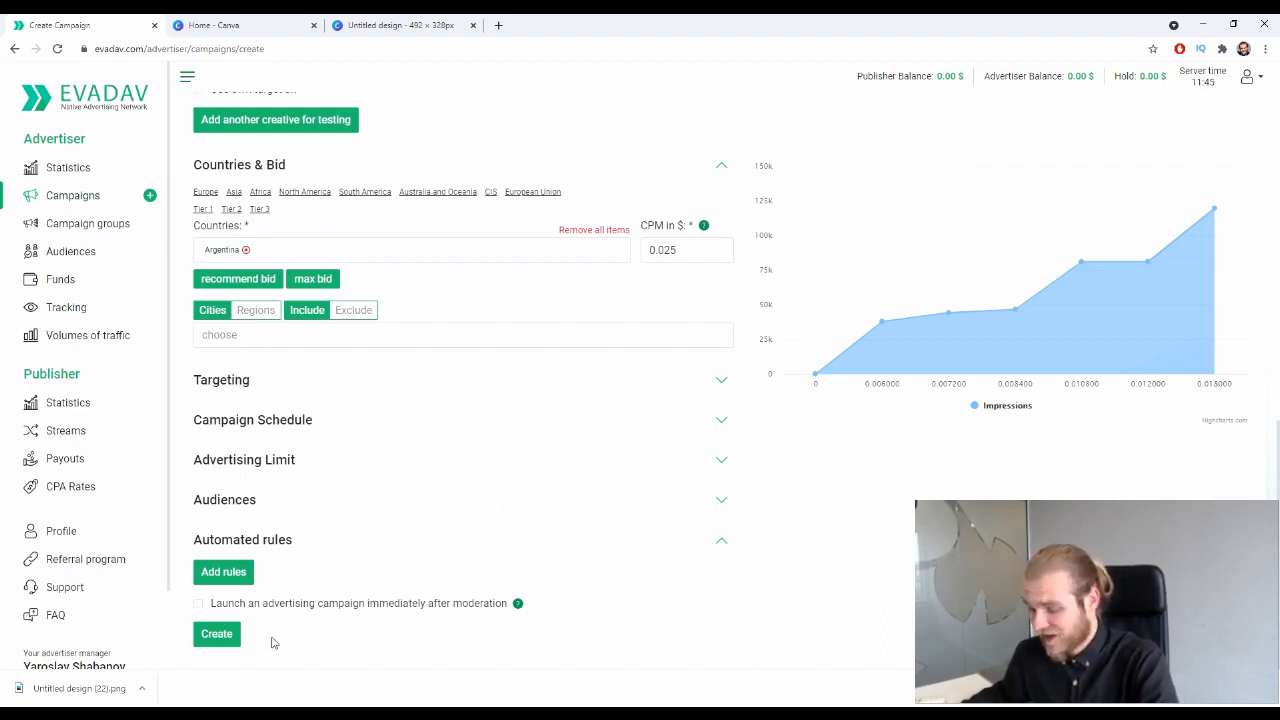
# Try to create the campaign and check the form around the target URL field
pyautogui.click(218, 634)
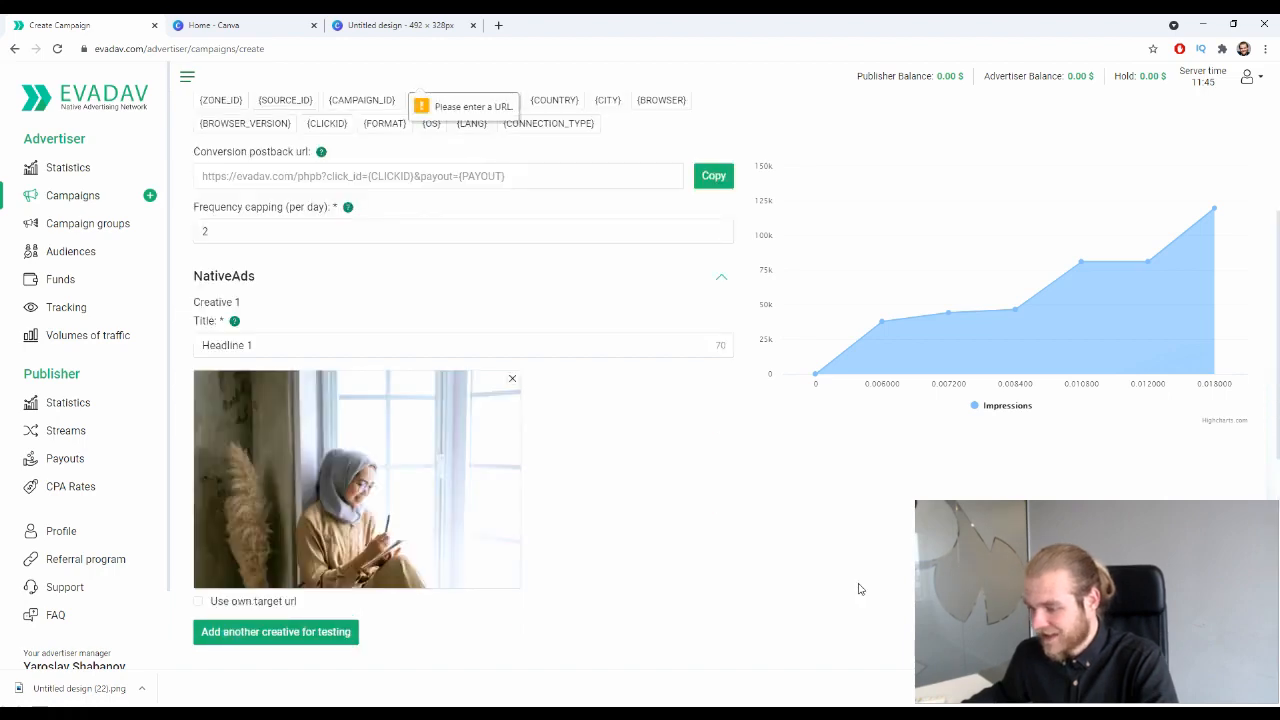
pyautogui.scroll(6, 859, 588)
pyautogui.scroll(-9, 826, 590)
pyautogui.scroll(6, 802, 586)
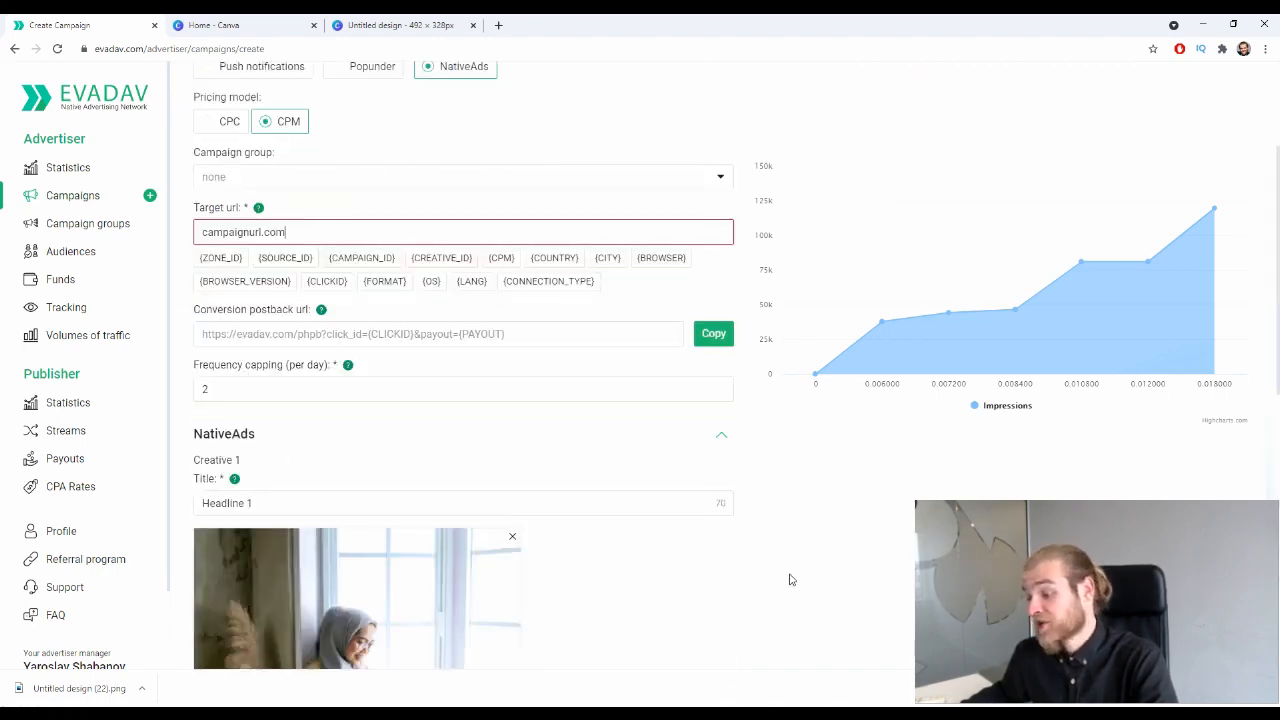
# Replace the target URL with deberoo.com and try to create the campaign again
pyautogui.scroll(2, 789, 580)
pyautogui.tripleClick(360, 440)
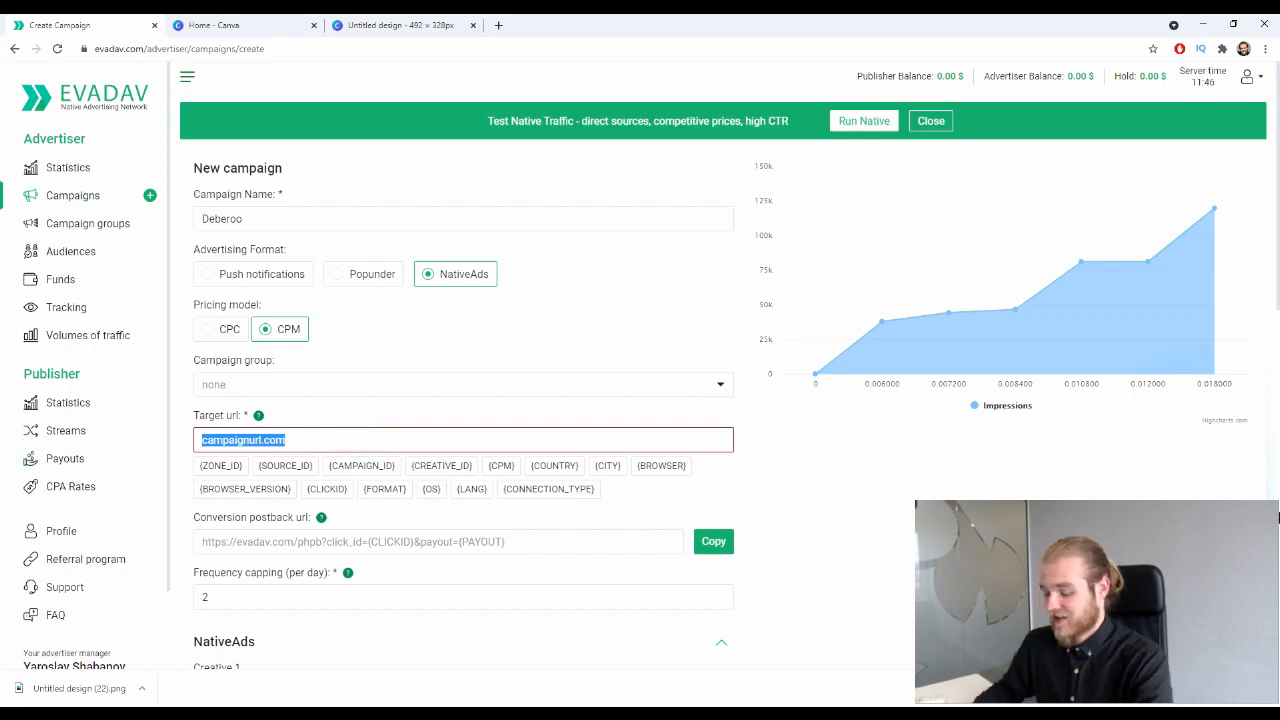
pyautogui.write('deberooc')
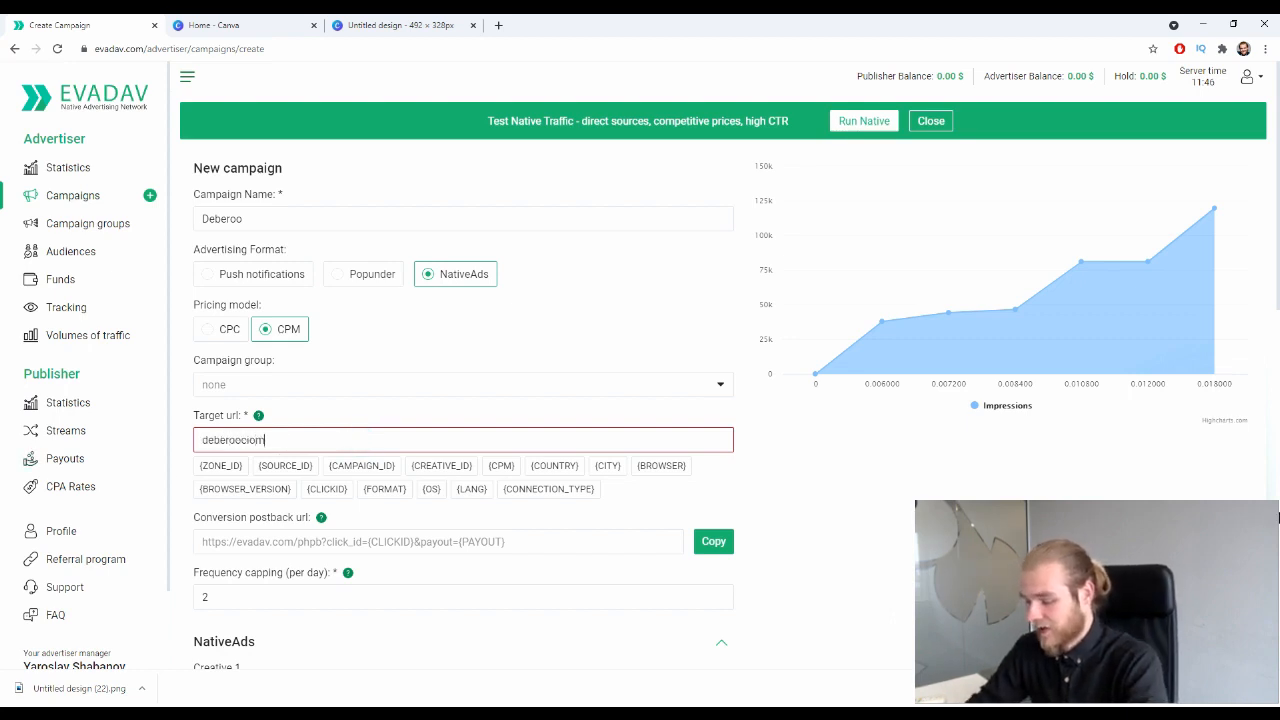
pyautogui.write('.com')
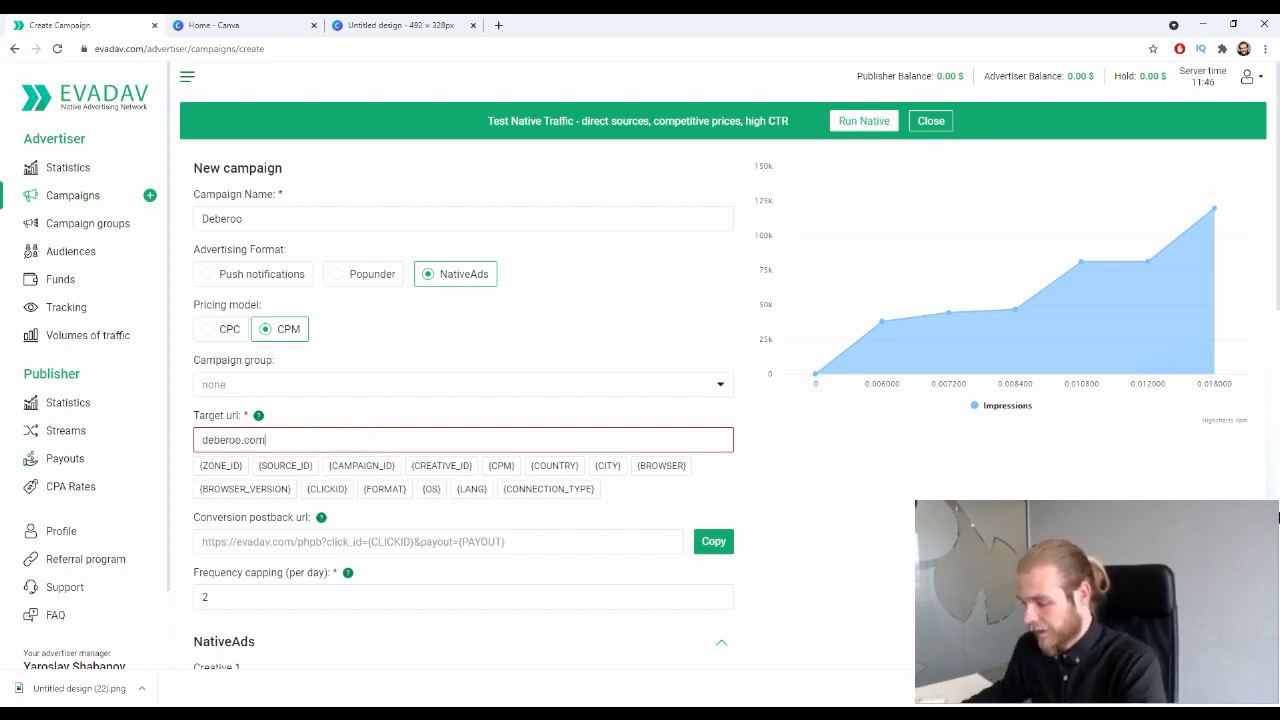
pyautogui.scroll(-15, 366, 309)
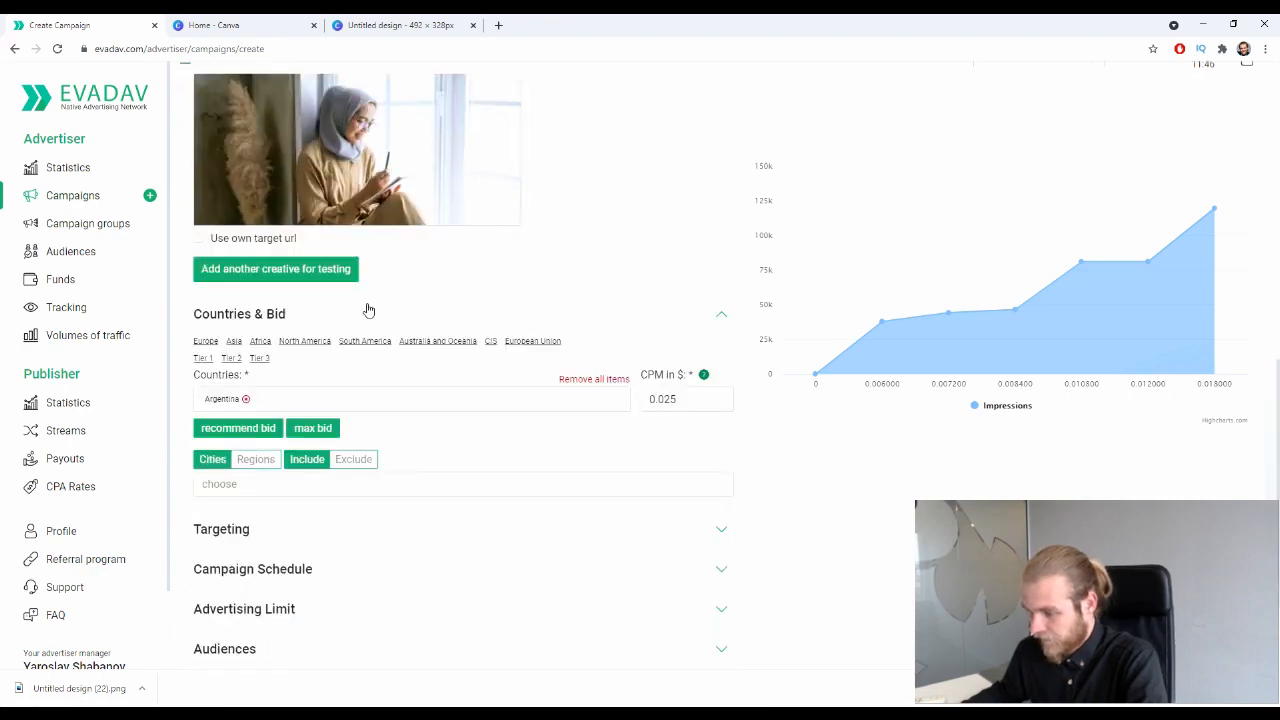
pyautogui.click(214, 634)
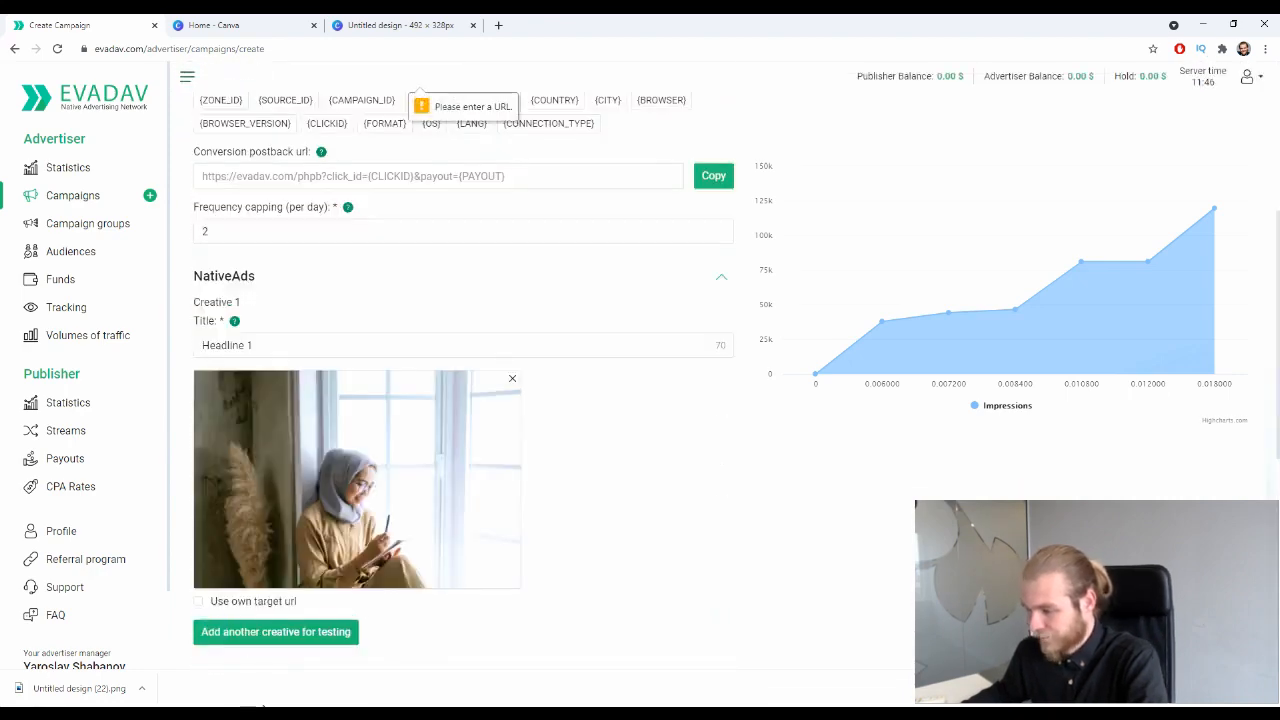
pyautogui.scroll(4, 528, 428)
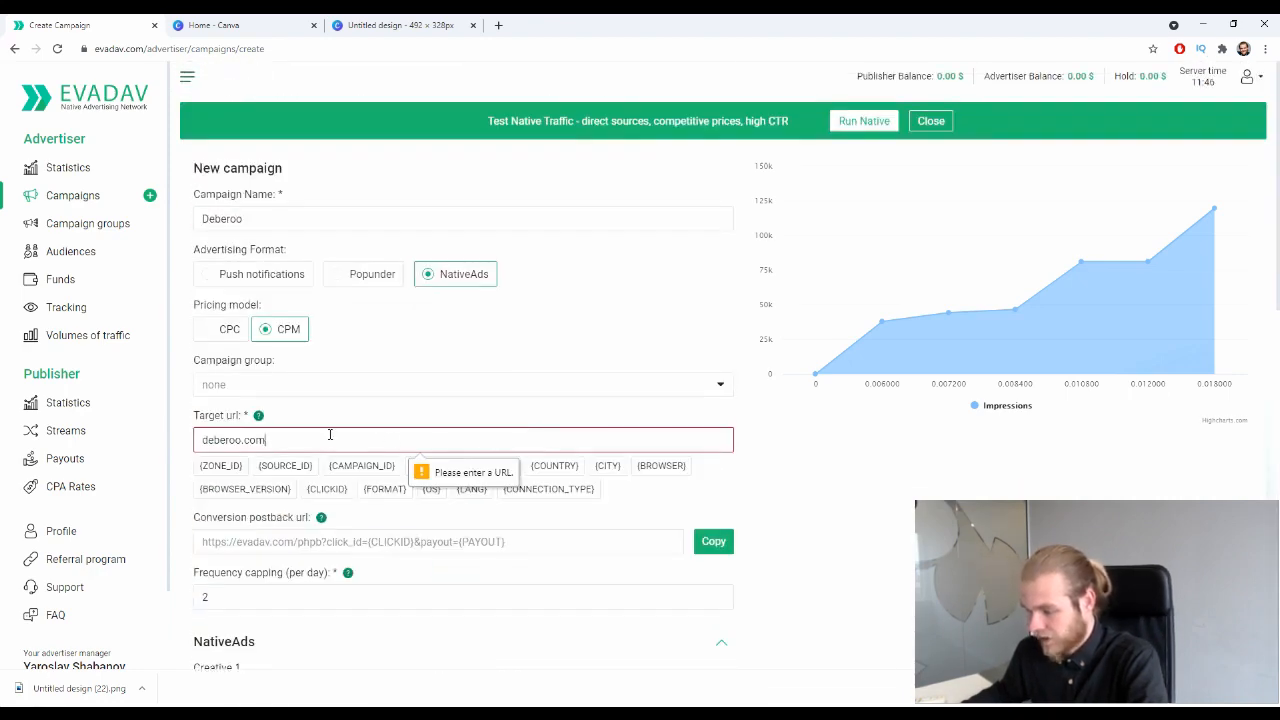
pyautogui.hotkey('ctrl', 'a')
pyautogui.write('https')
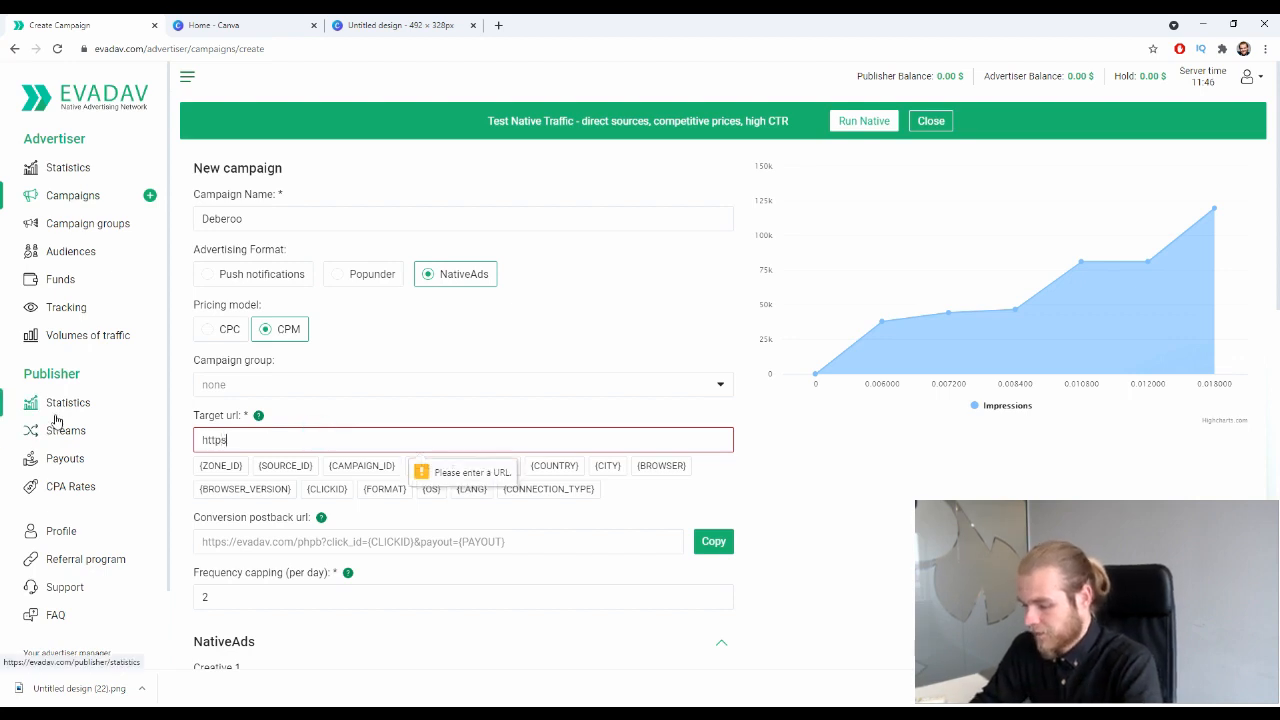
pyautogui.write('://deberoo')
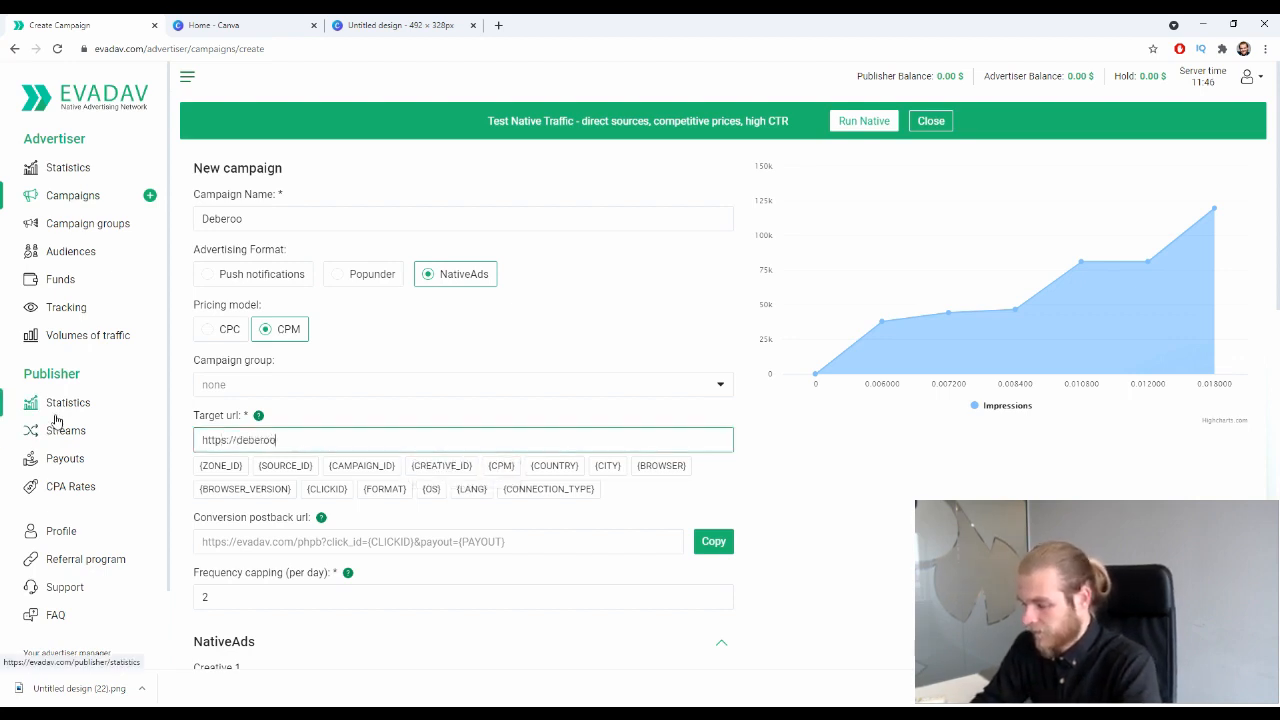
pyautogui.write('.com')
# Check the form, try to create the campaign with the full URL, and dismiss the browser's download bar
pyautogui.scroll(-10, 721, 457)
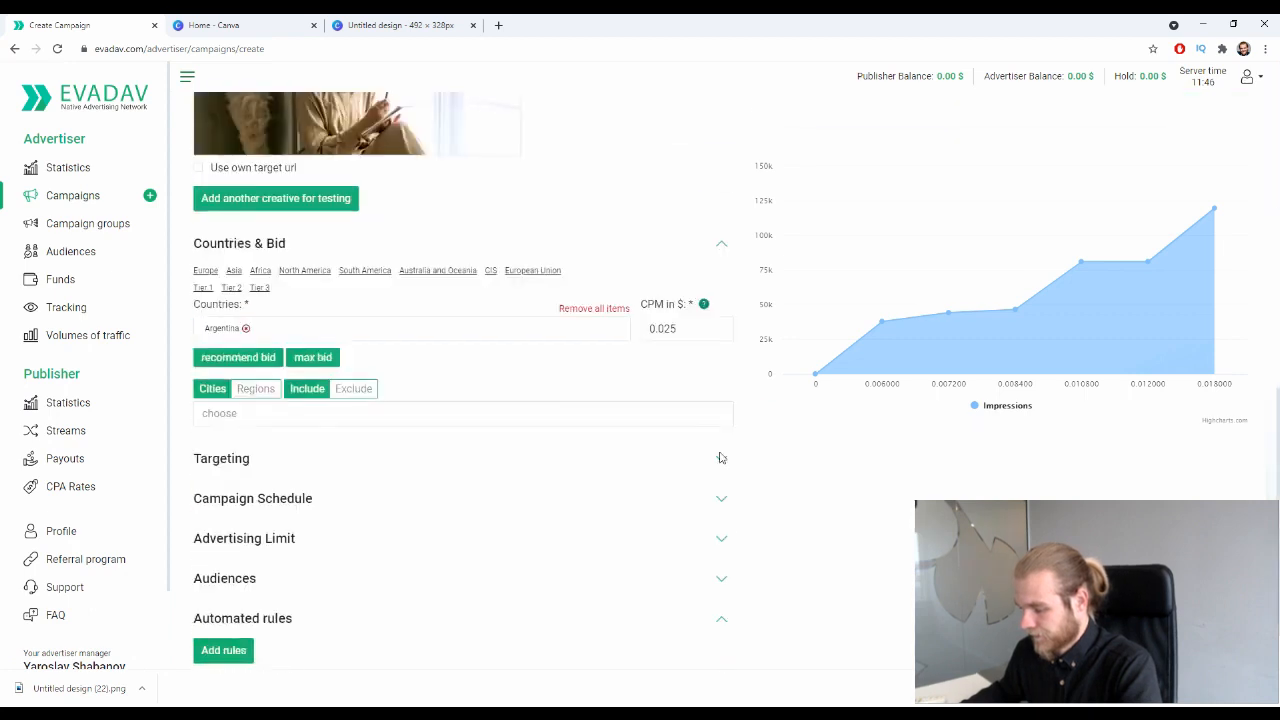
pyautogui.scroll(-1, 721, 457)
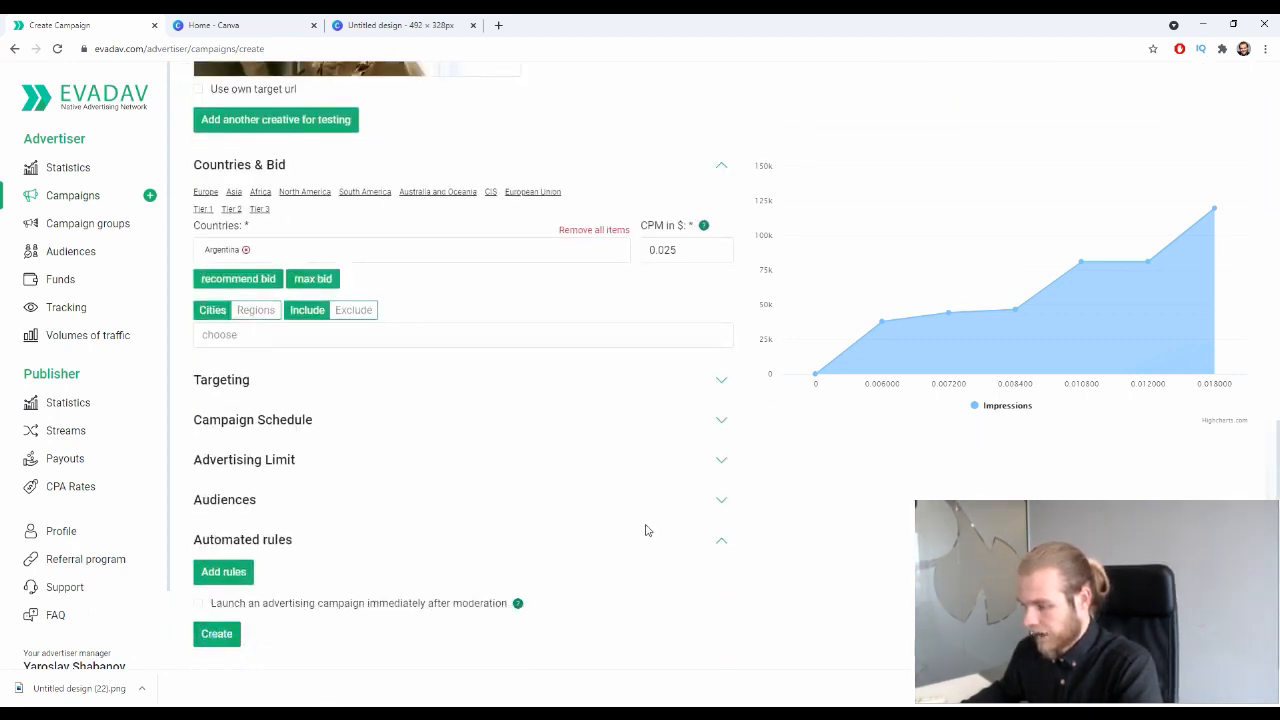
pyautogui.scroll(10, 651, 514)
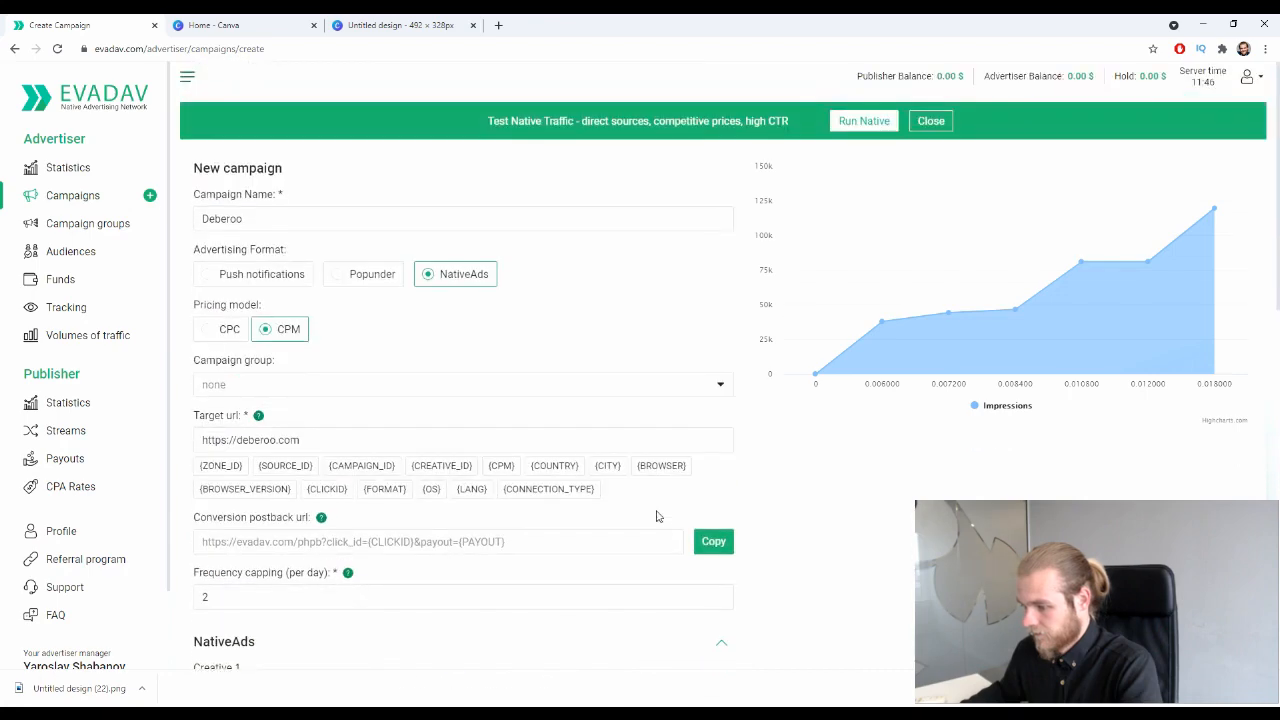
pyautogui.scroll(-10, 657, 511)
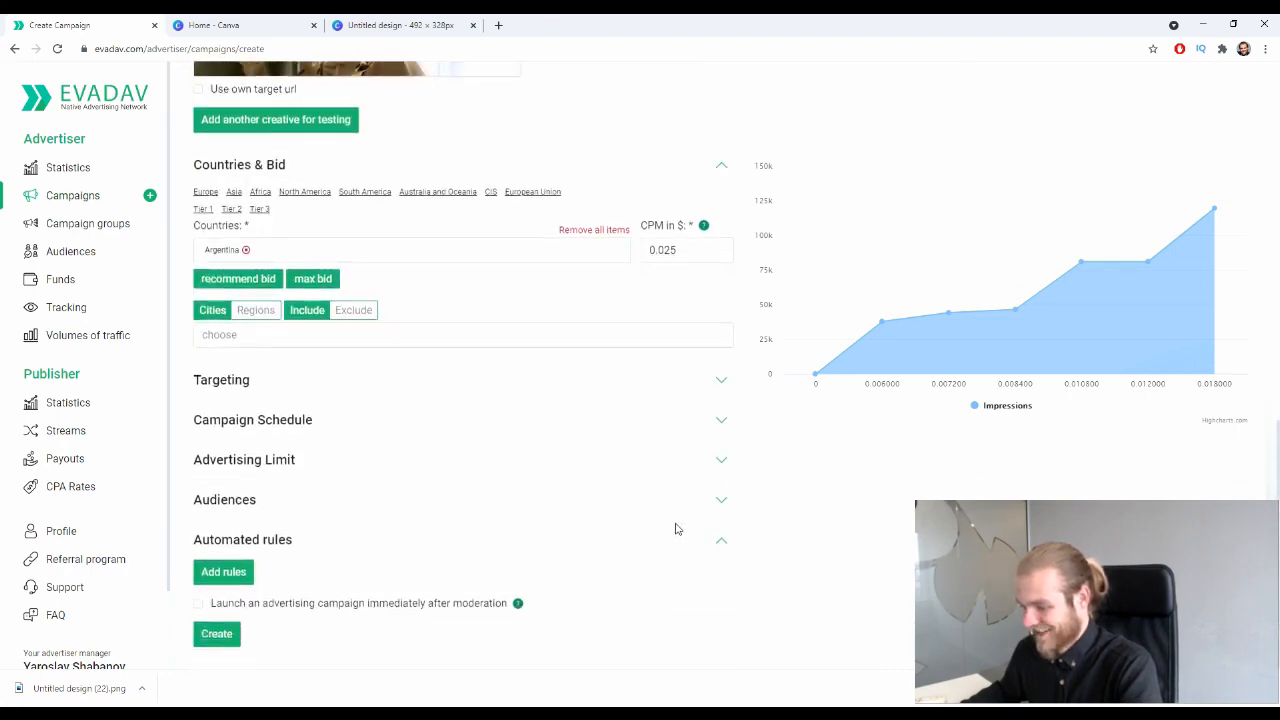
pyautogui.click(211, 638)
pyautogui.click(1264, 688)
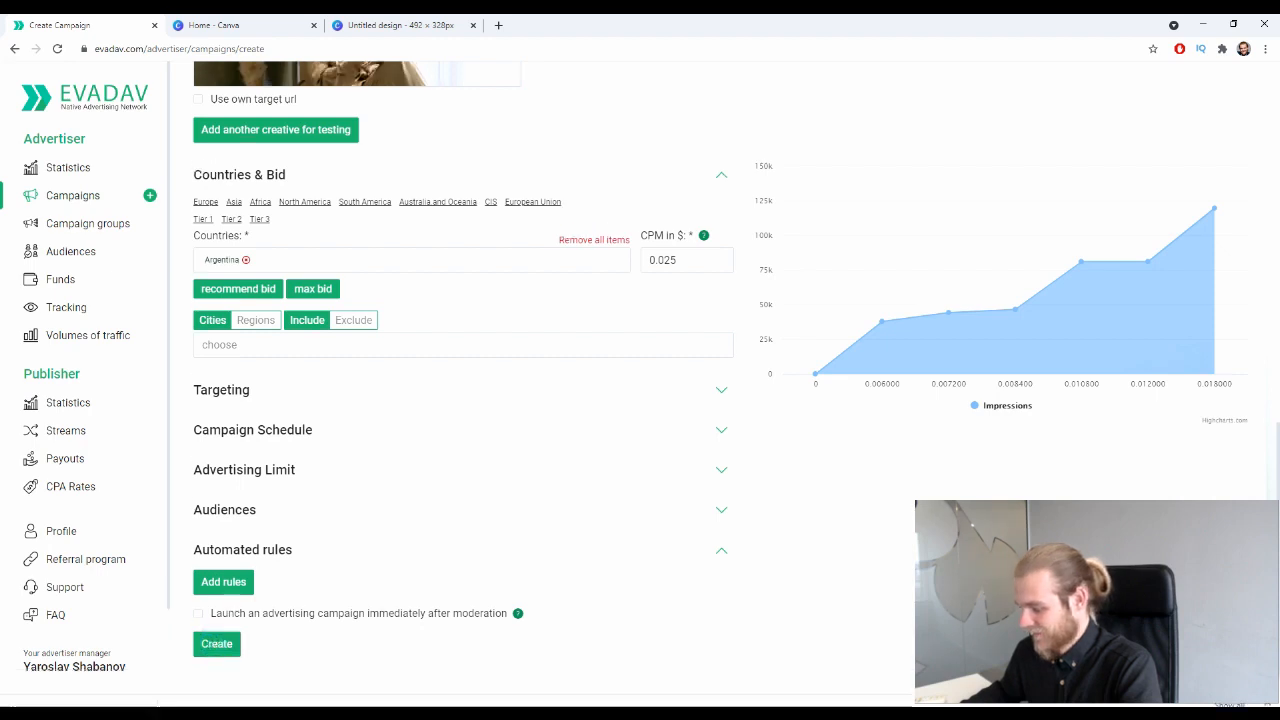
pyautogui.scroll(1, 485, 543)
pyautogui.scroll(10, 485, 543)
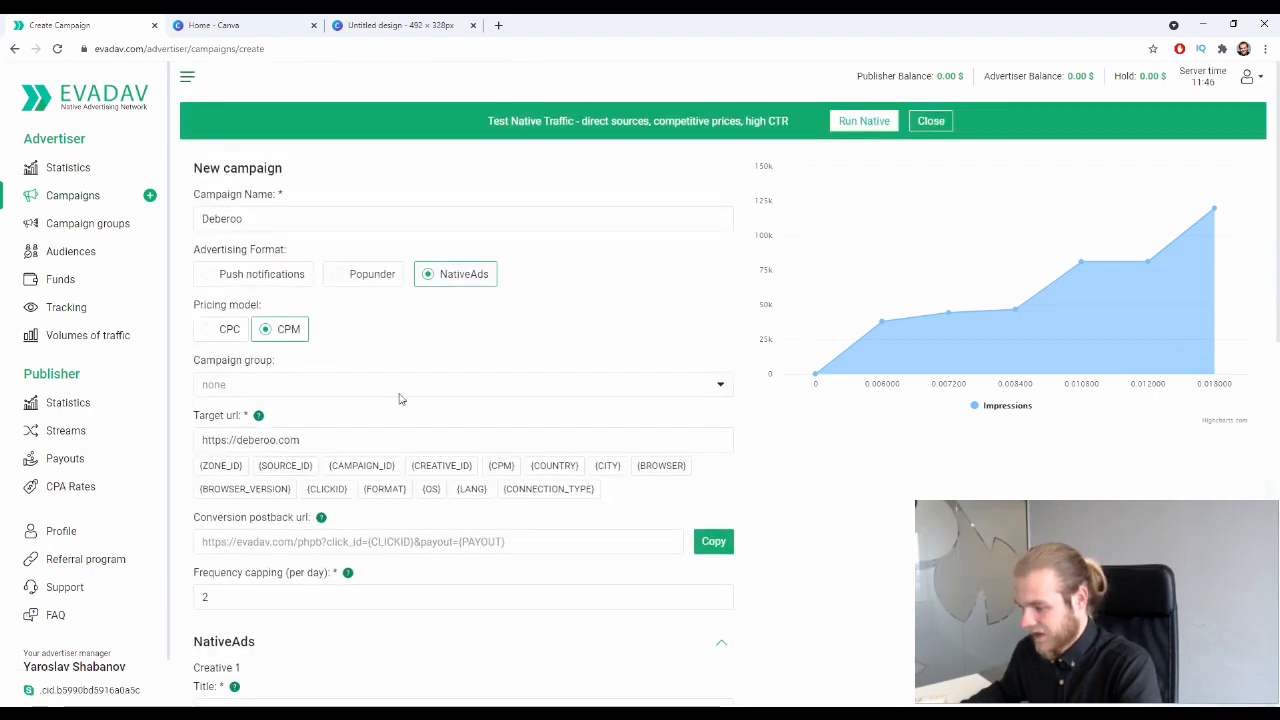
pyautogui.click(352, 445)
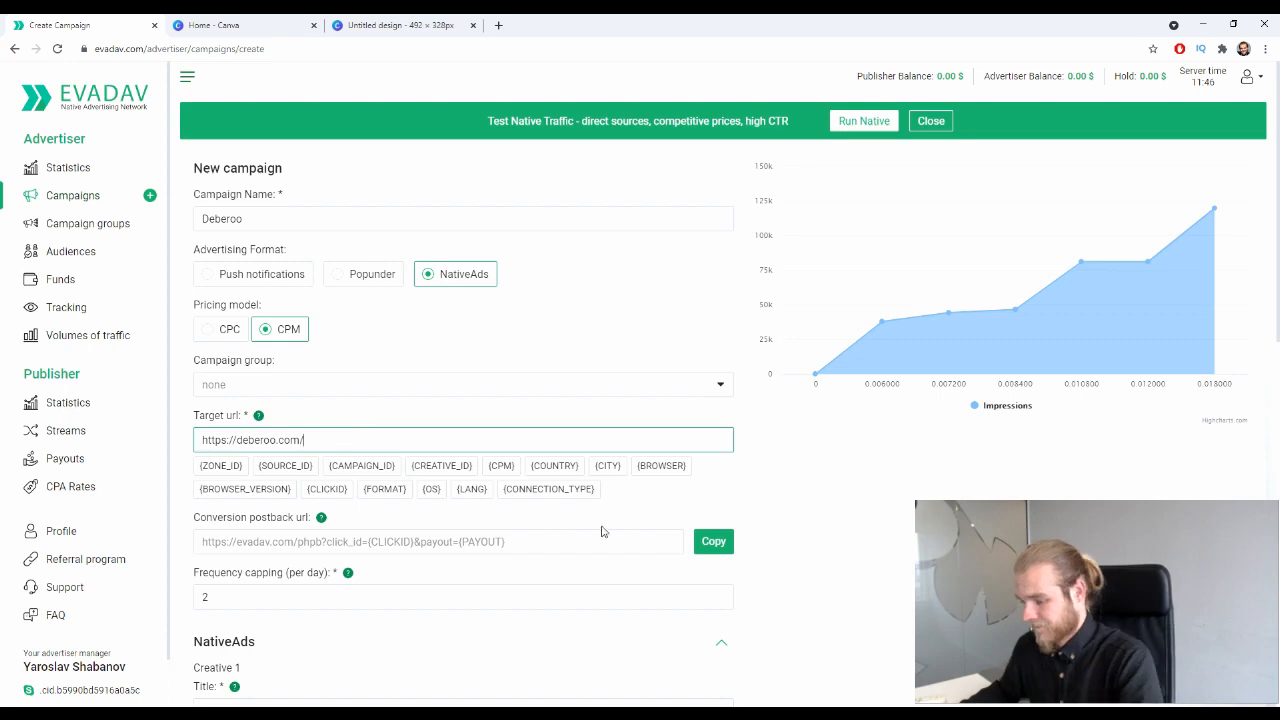
pyautogui.scroll(-8, 846, 471)
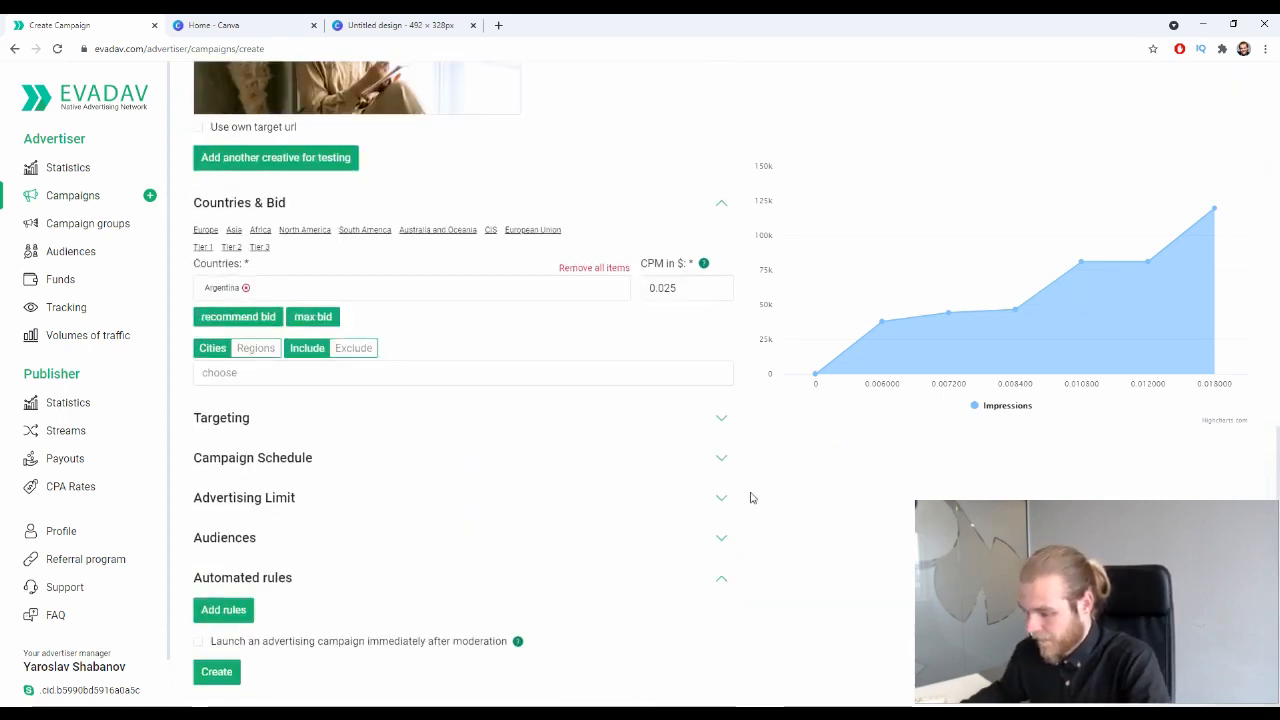
pyautogui.click(214, 675)
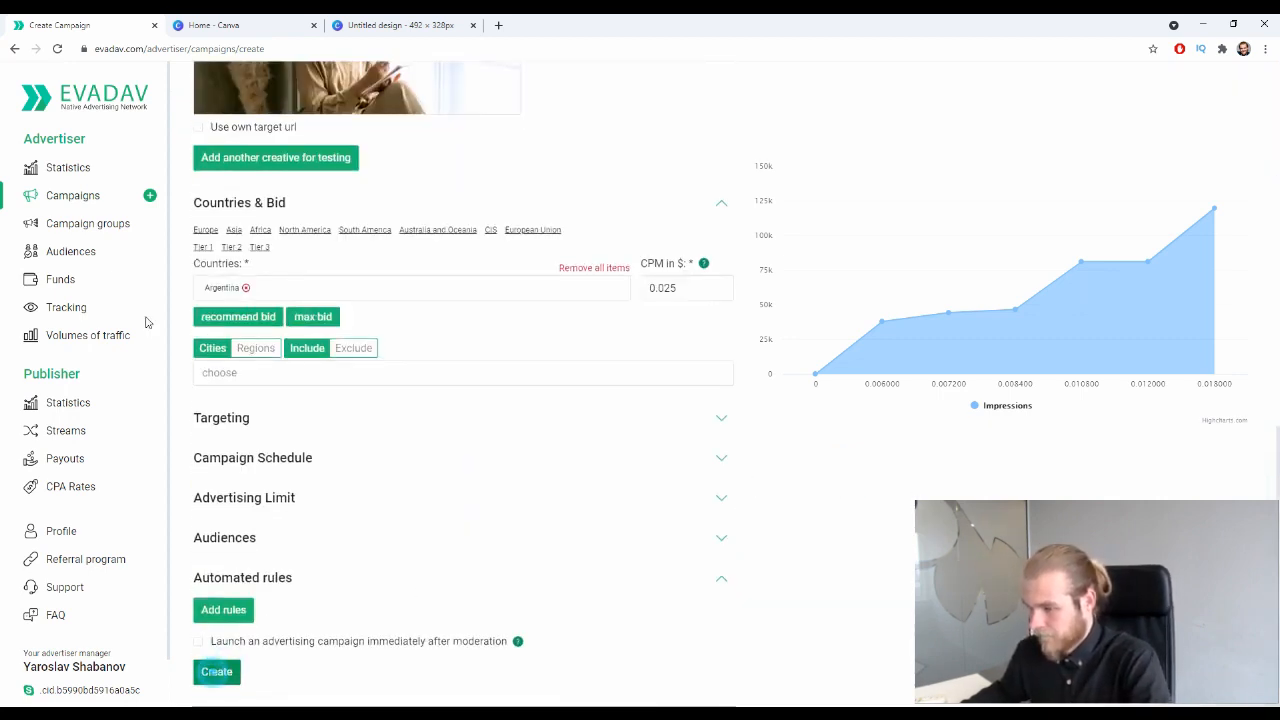
# Reload the campaign creation page and open the list of existing campaigns
pyautogui.click(58, 50)
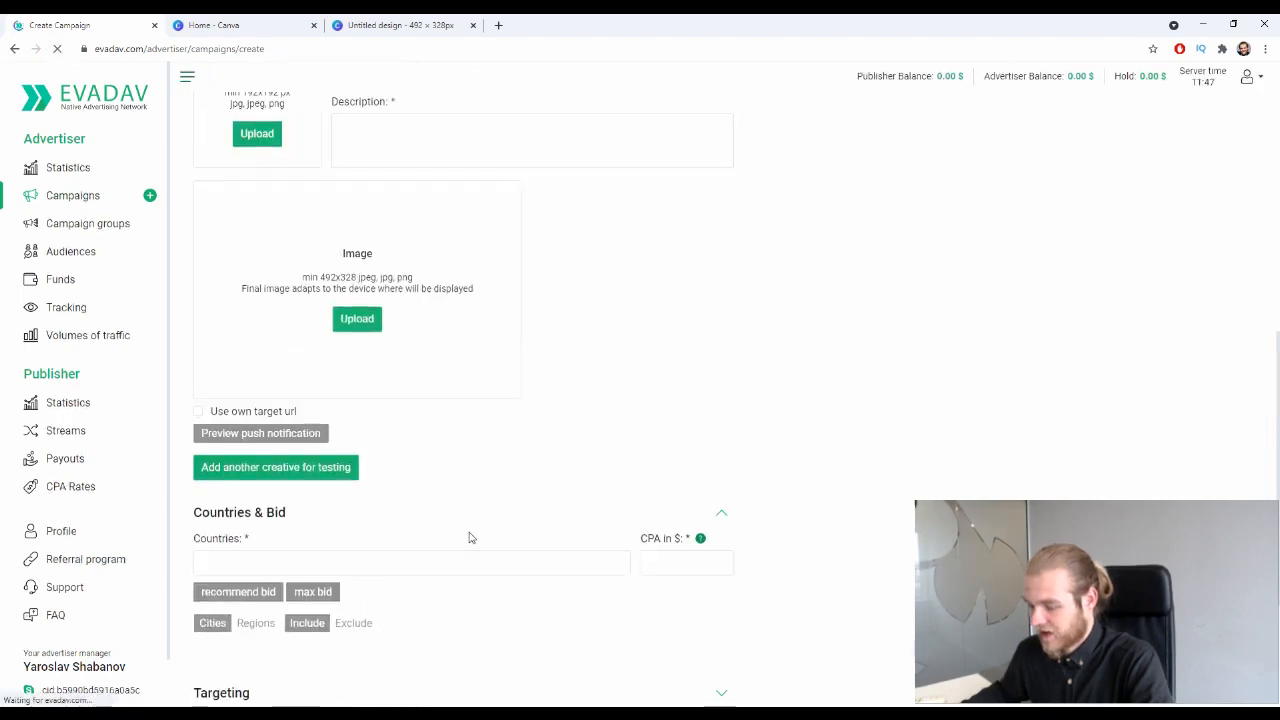
pyautogui.scroll(10, 505, 464)
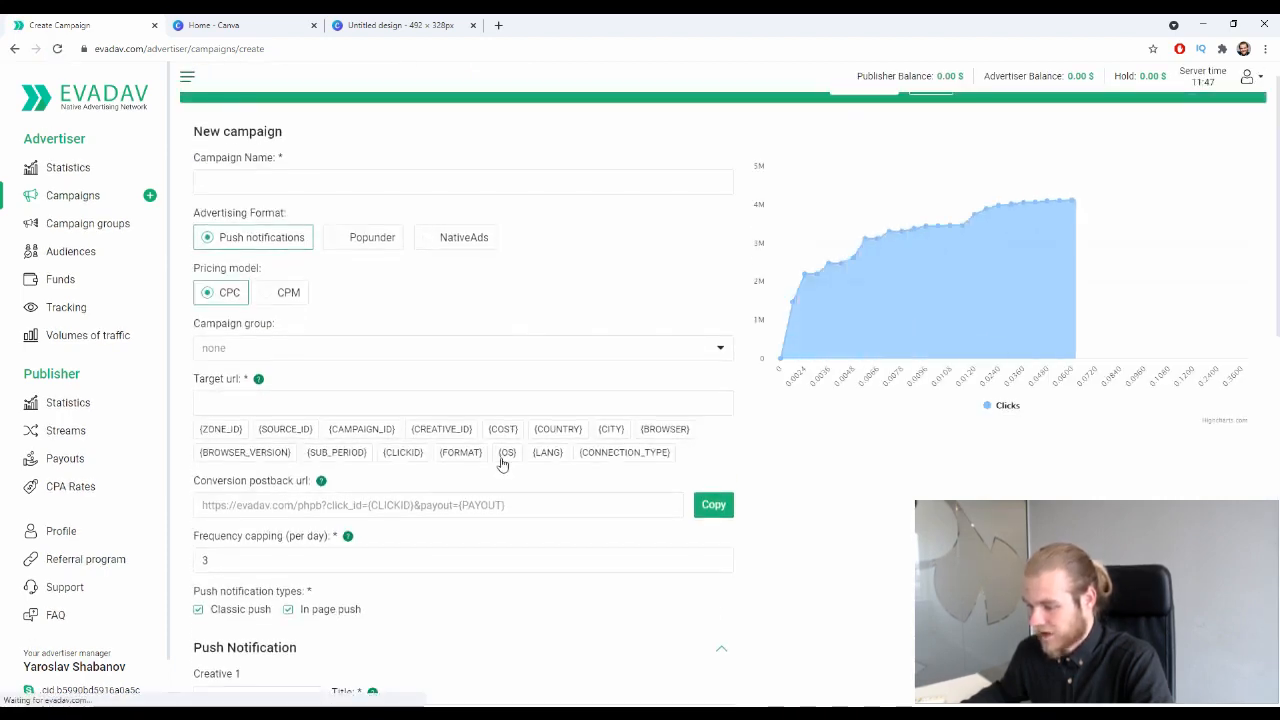
pyautogui.click(74, 195)
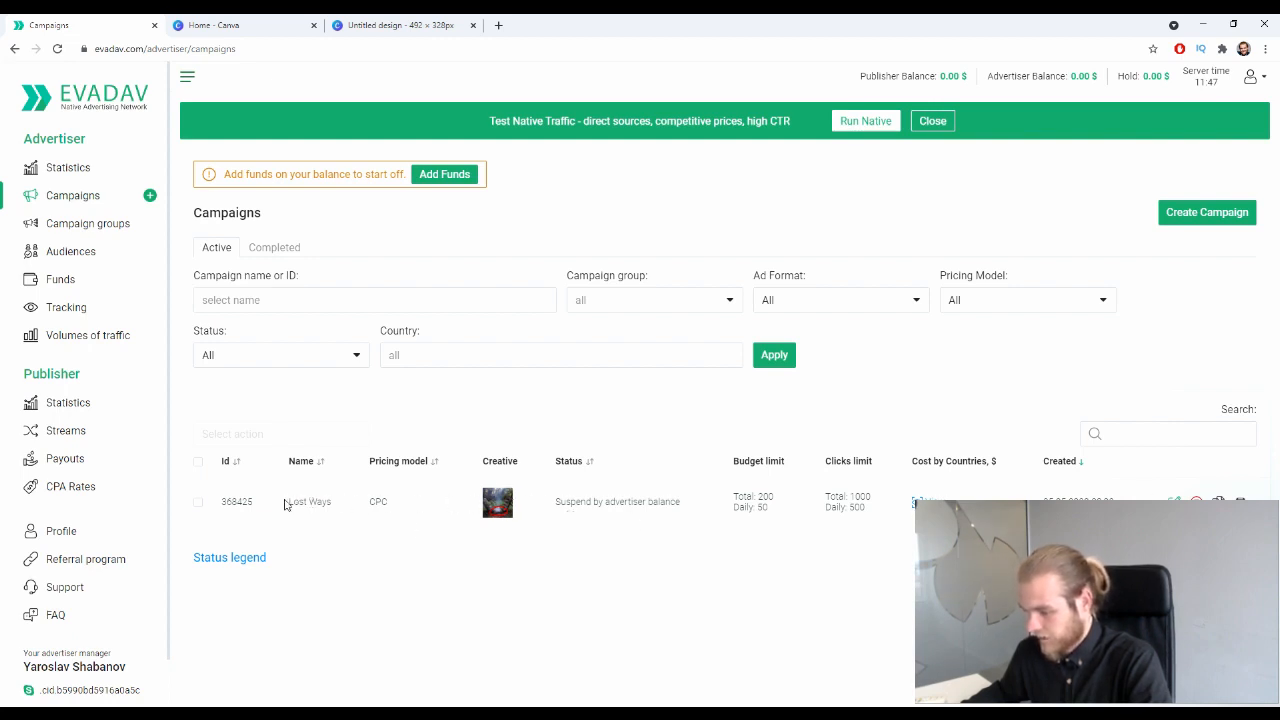
# Point out the Lost Ways campaign in the list and dismiss the Test Native Traffic banner
pyautogui.moveTo(286, 503); pyautogui.dragTo(343, 514)
pyautogui.click(347, 515)
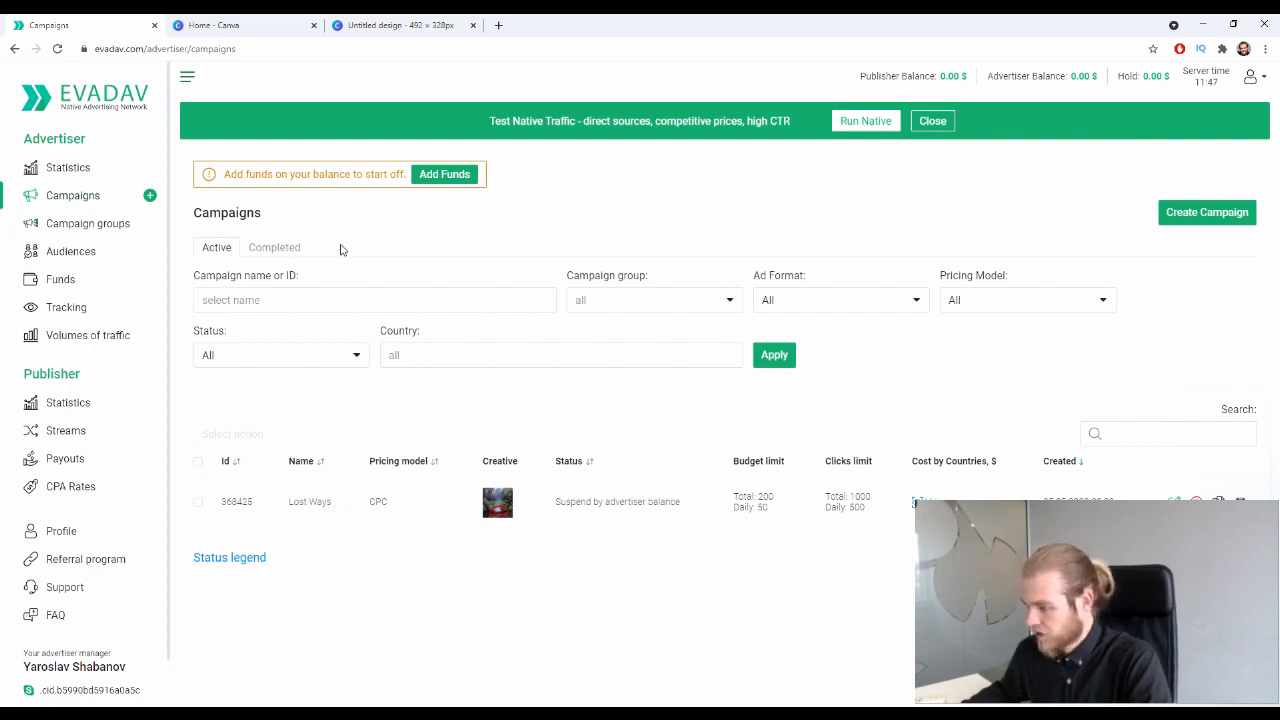
pyautogui.click(933, 120)
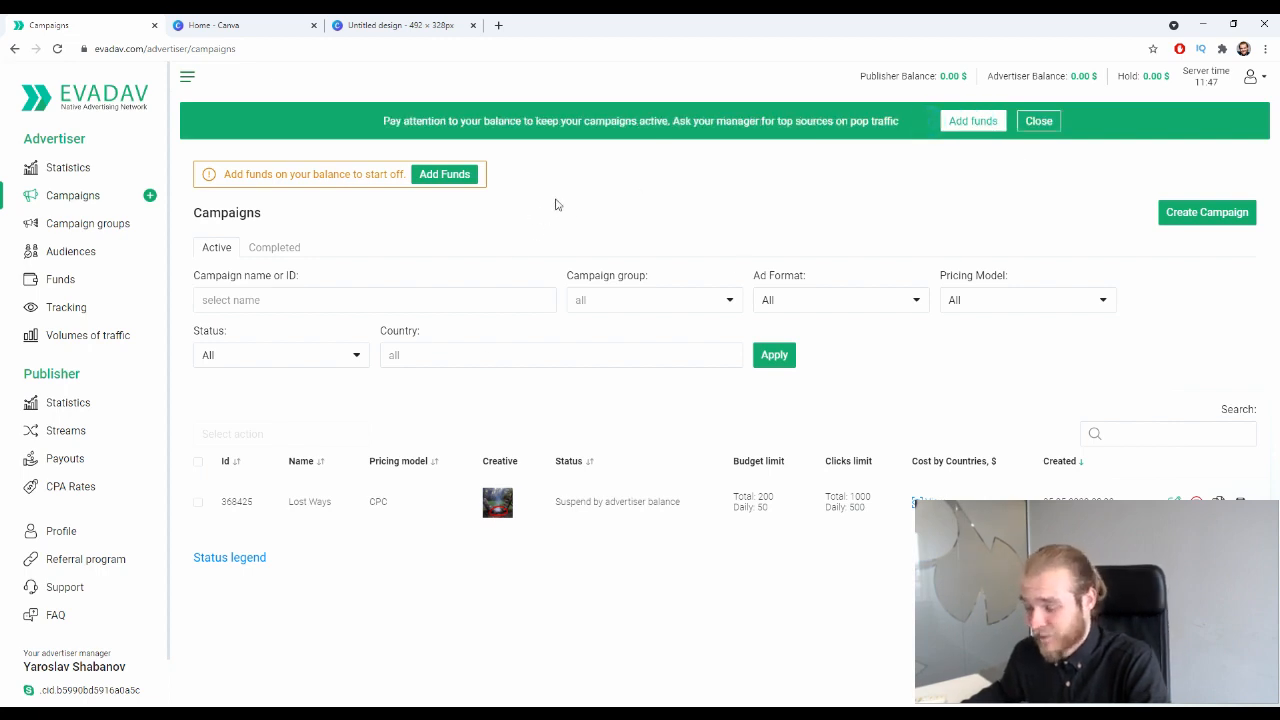